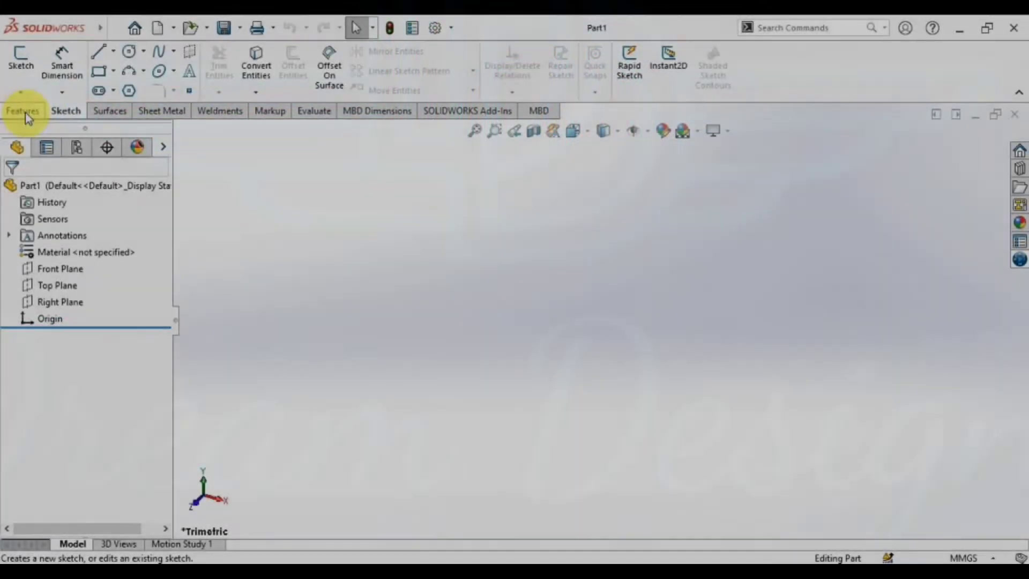
Start a new sketch on the Top Plane.
left_click(23, 111)
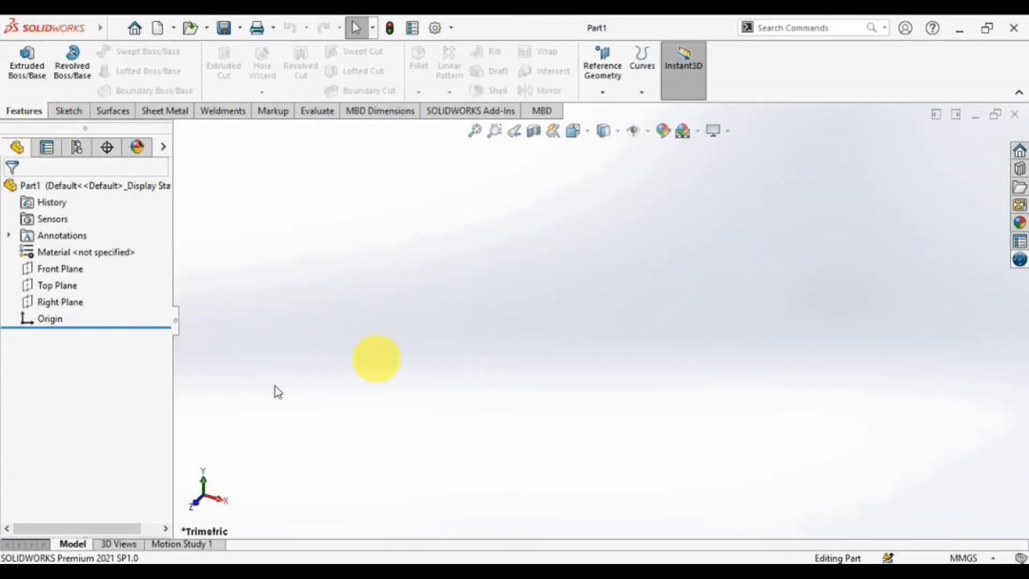
left_click(69, 284)
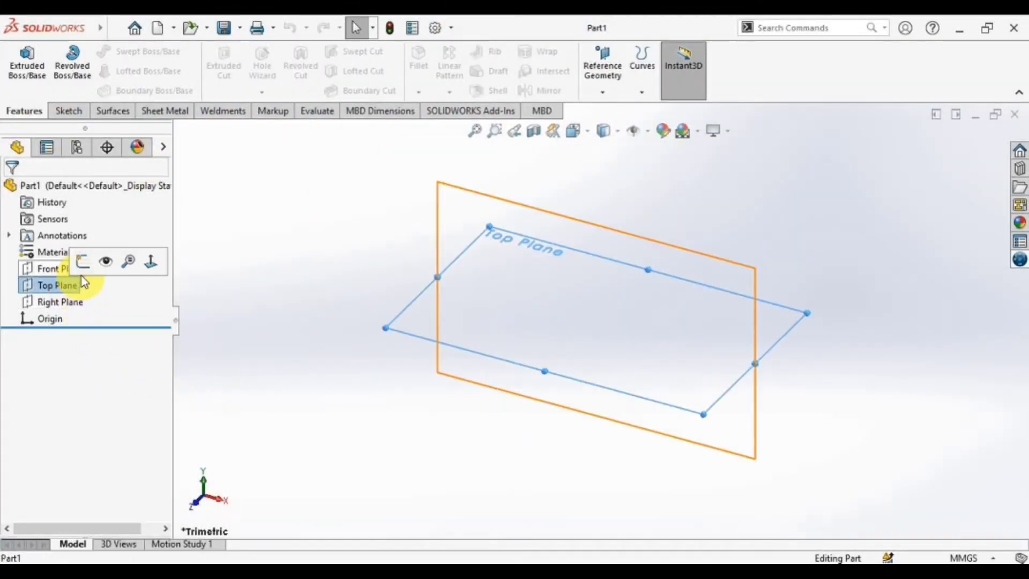
left_click(84, 262)
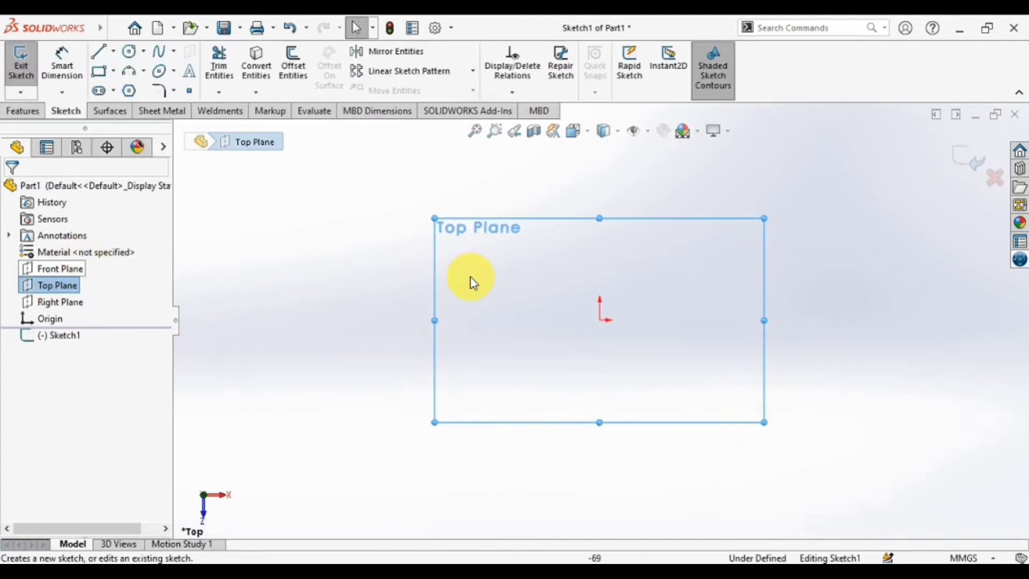
Draw four connected lines forming an open outline over the origin, the first about 60 mm and the third about 67 mm long.
left_click(109, 51)
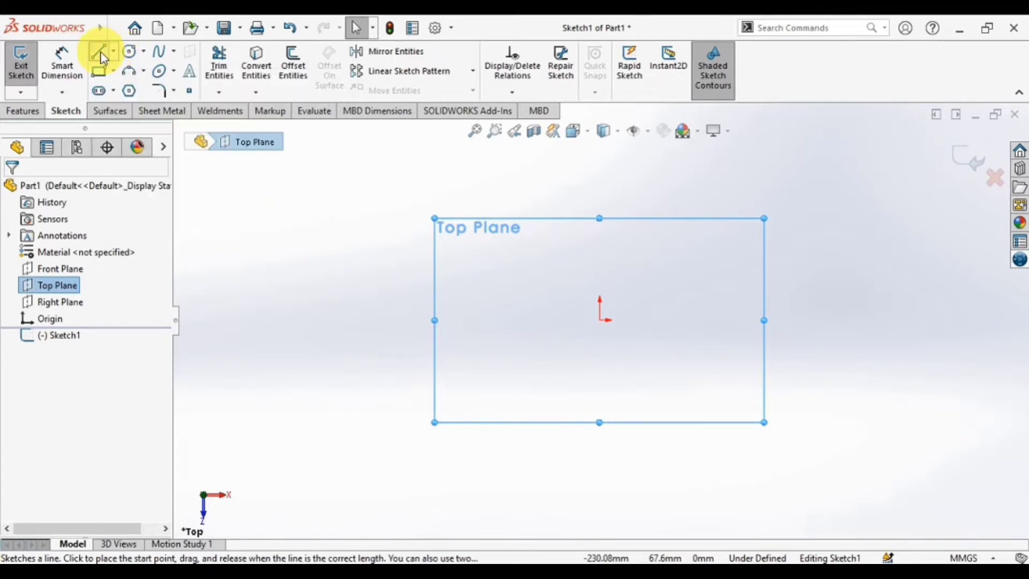
left_click(476, 352)
left_click(529, 256)
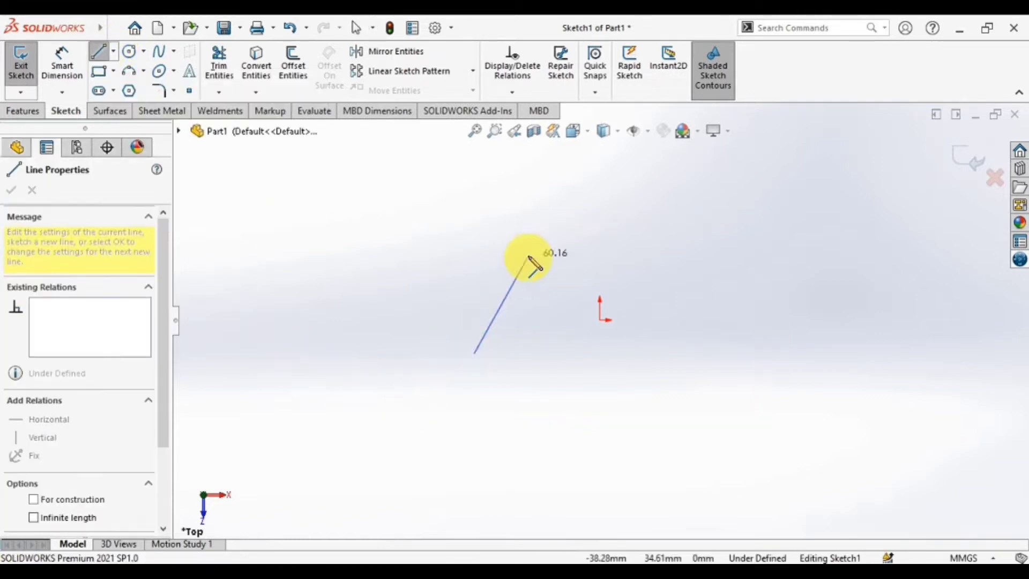
left_click(687, 238)
left_click(737, 353)
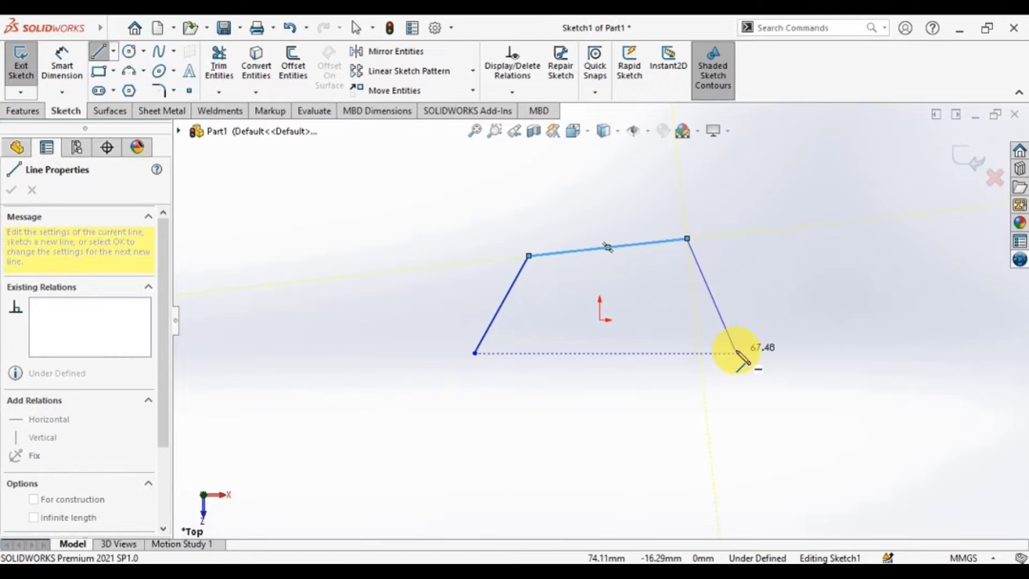
left_click(704, 435)
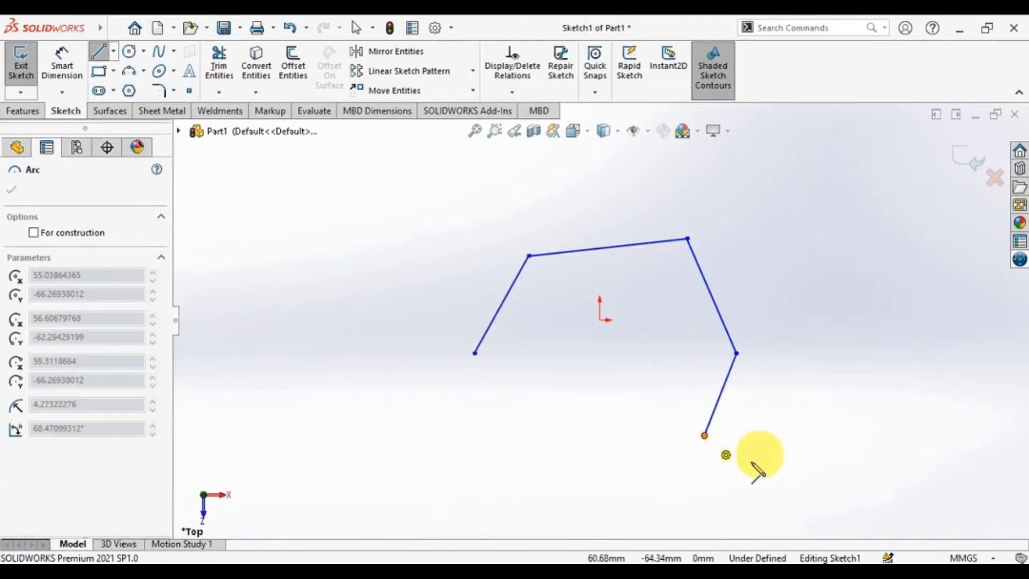
Continue the outline with two connected arcs along the lower side, close it with a vertical line and exit the sketch.
left_click(609, 464)
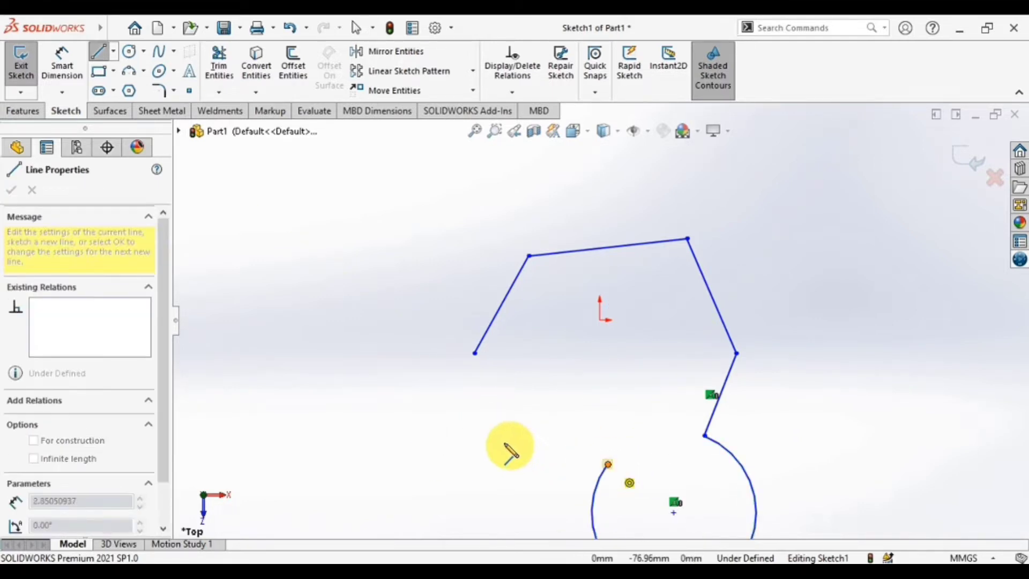
left_click(474, 436)
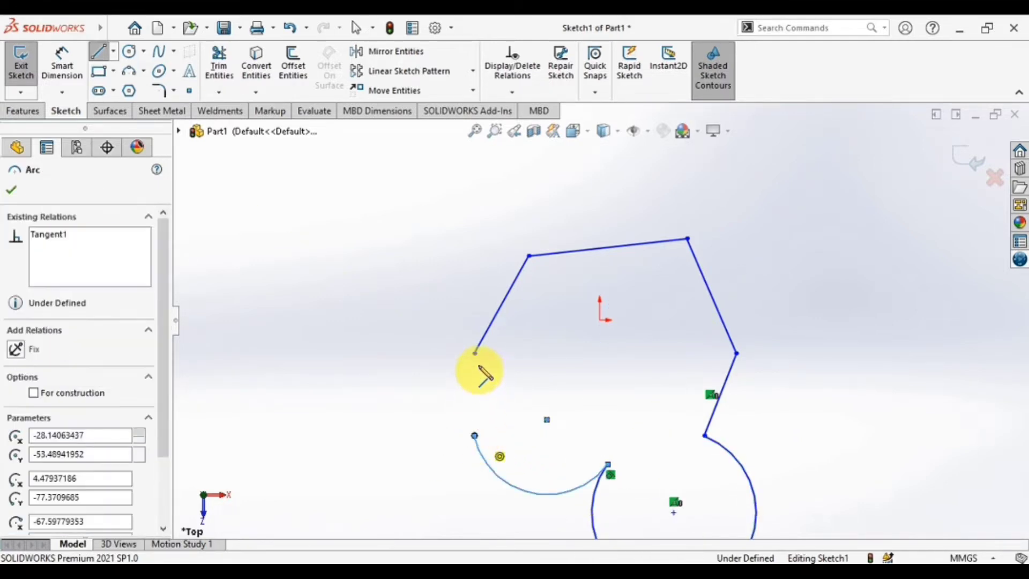
left_click(475, 353)
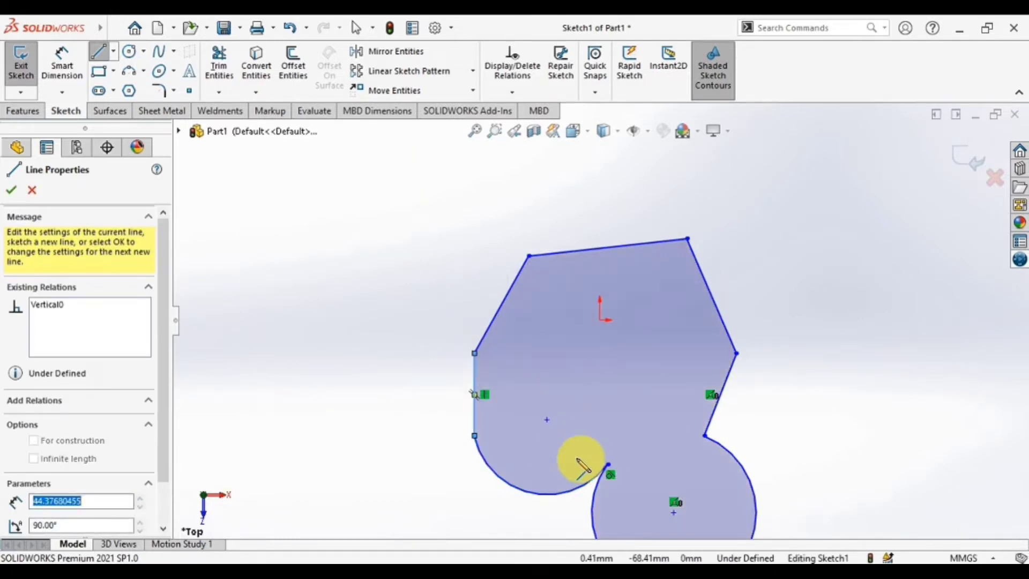
key("Escape")
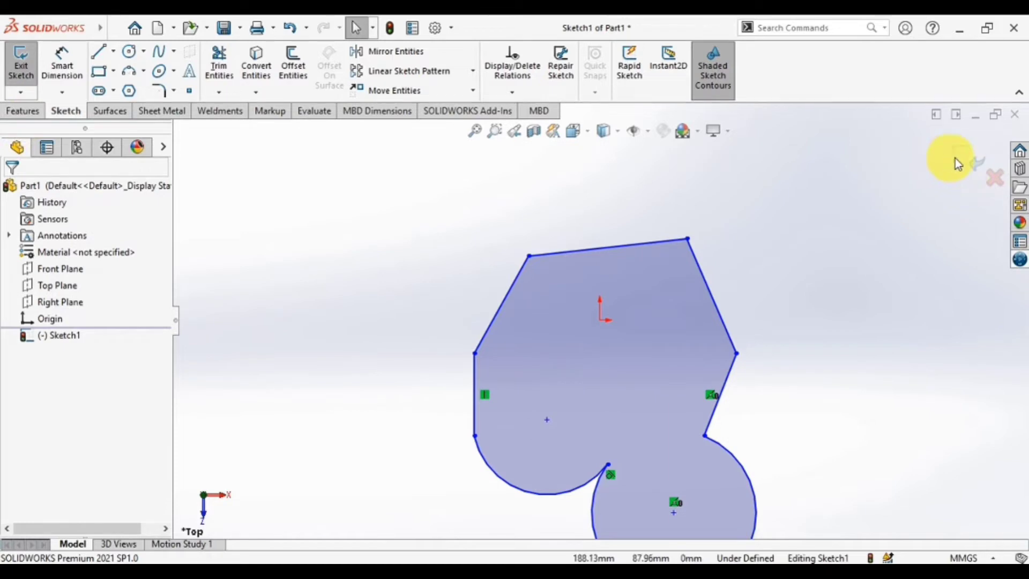
left_click(960, 159)
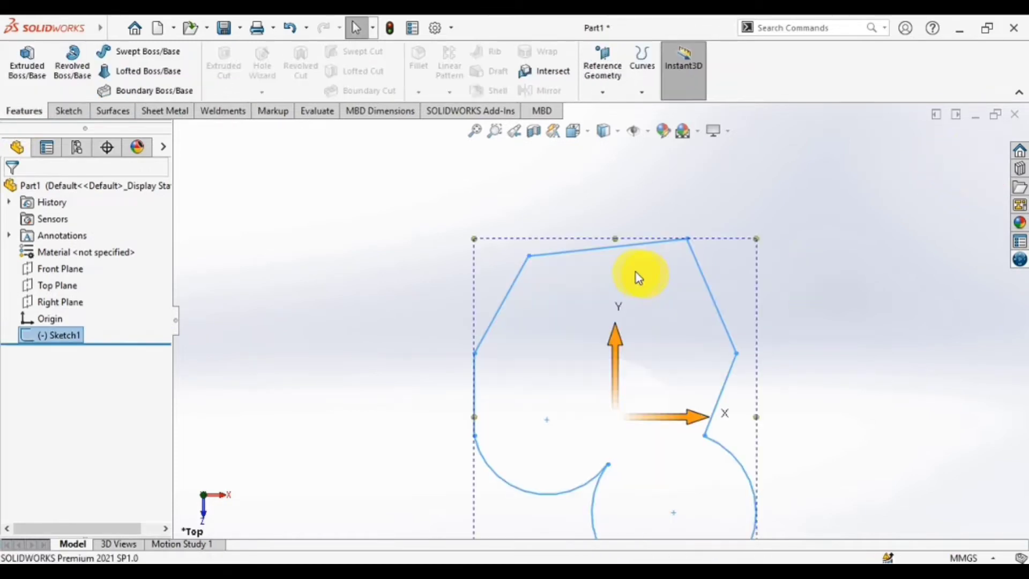
Reopen the profile sketch, draw a vertical centerline to the left of the closed profile and exit the sketch.
scroll(637, 276, "up", 3)
scroll(640, 299, "down", 2)
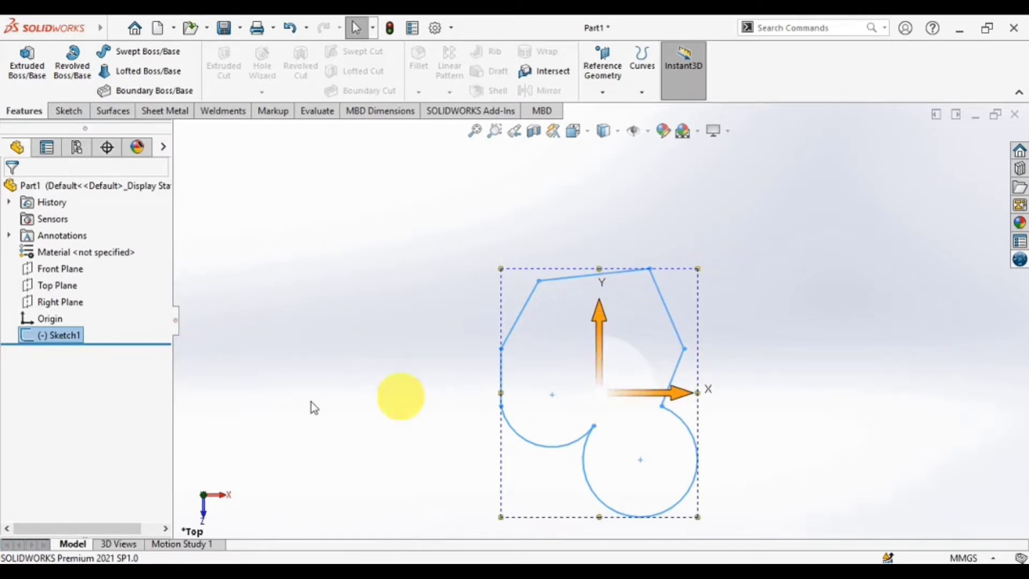
right_click(75, 336)
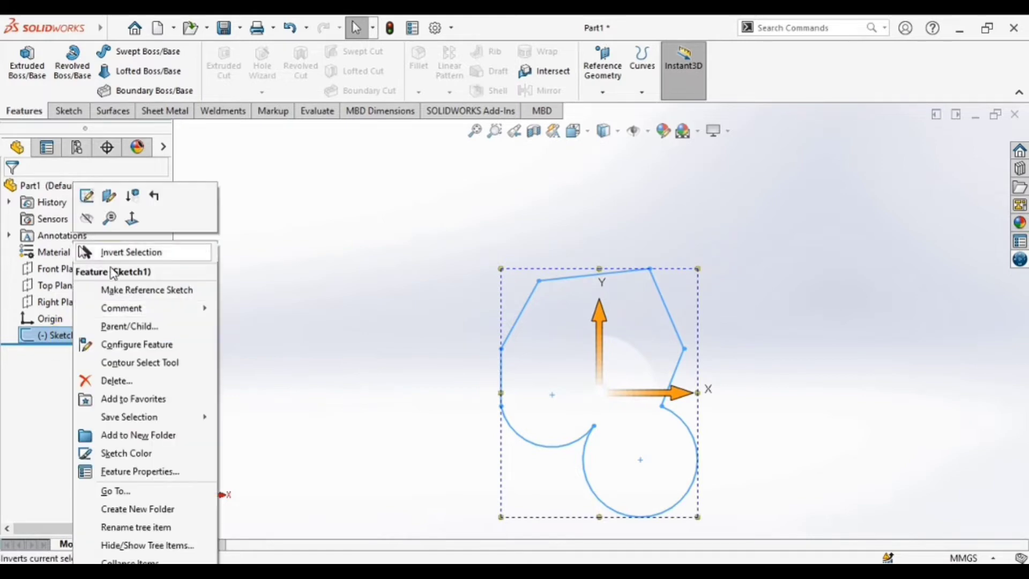
left_click(88, 196)
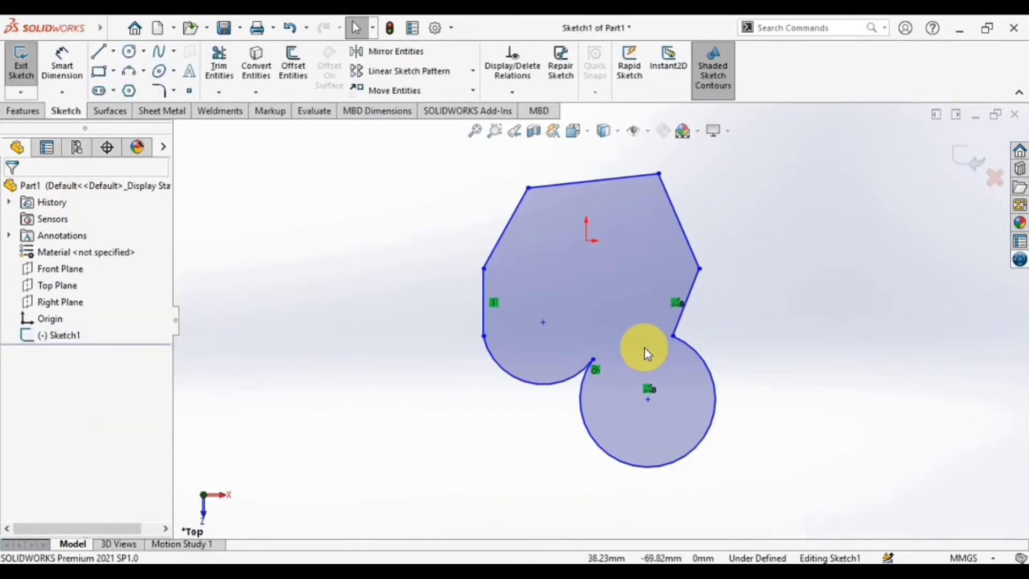
left_click(114, 50)
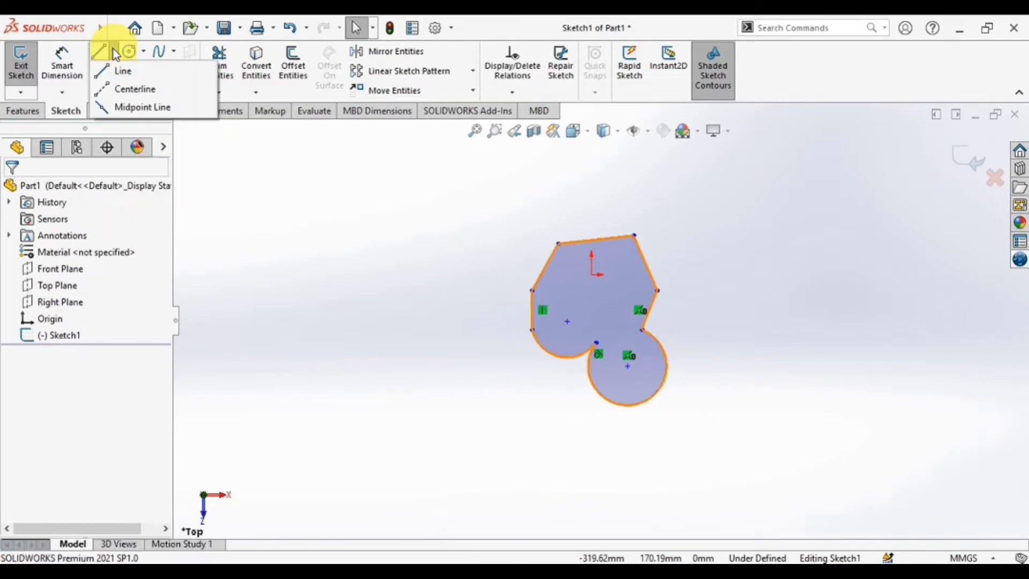
left_click(119, 90)
scroll(633, 346, "up", 2)
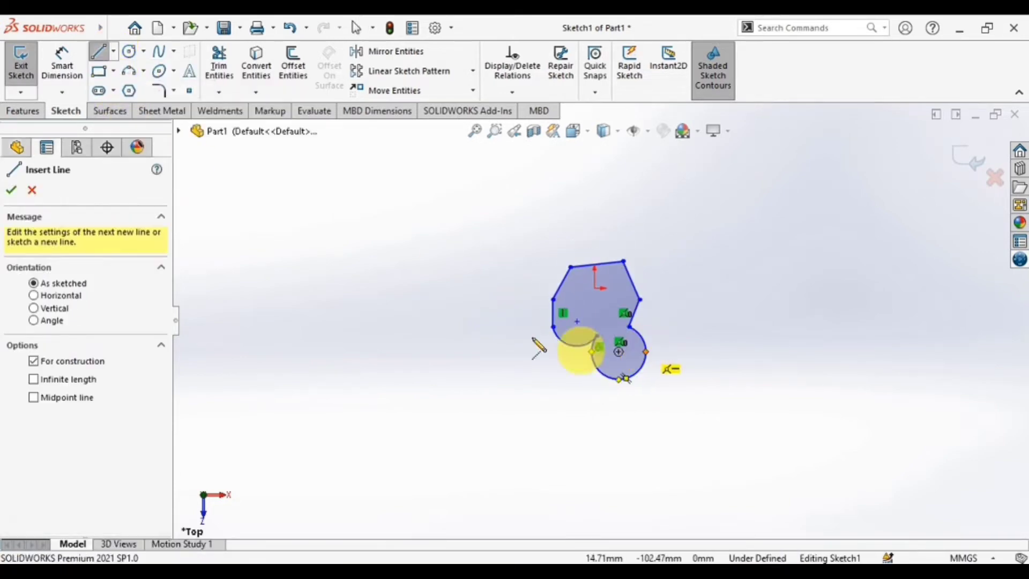
left_click(452, 216)
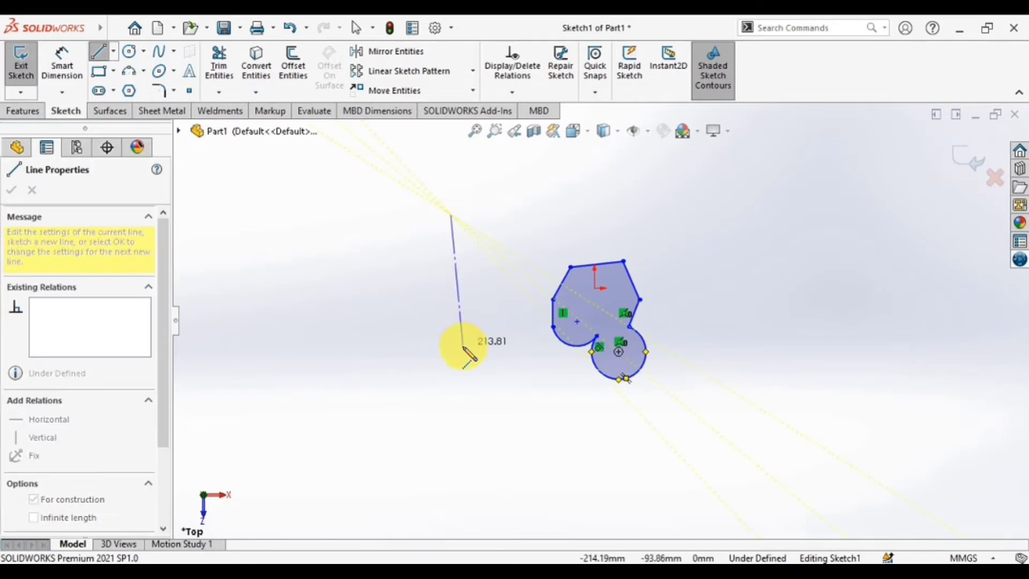
left_click(451, 379)
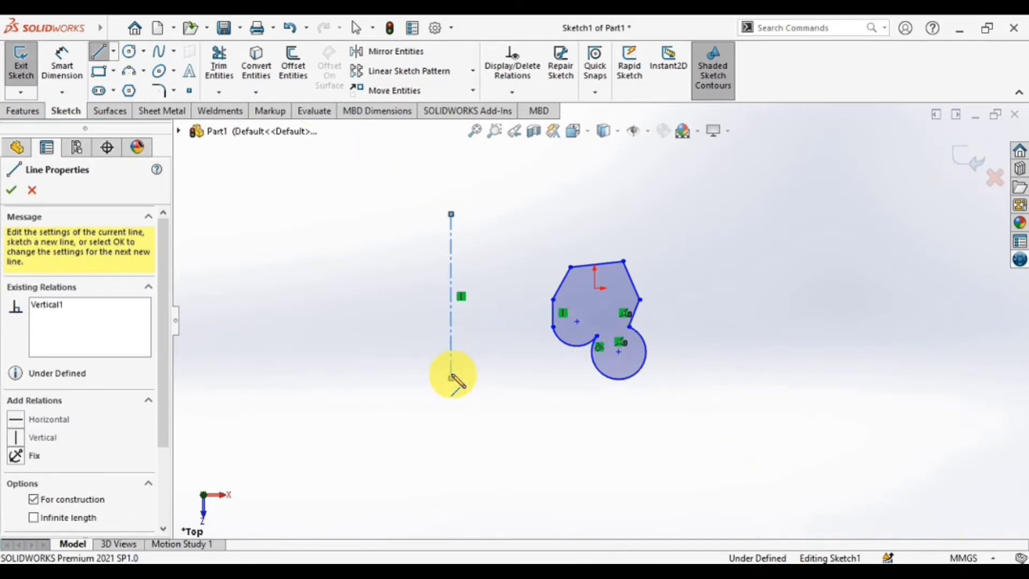
key("Escape")
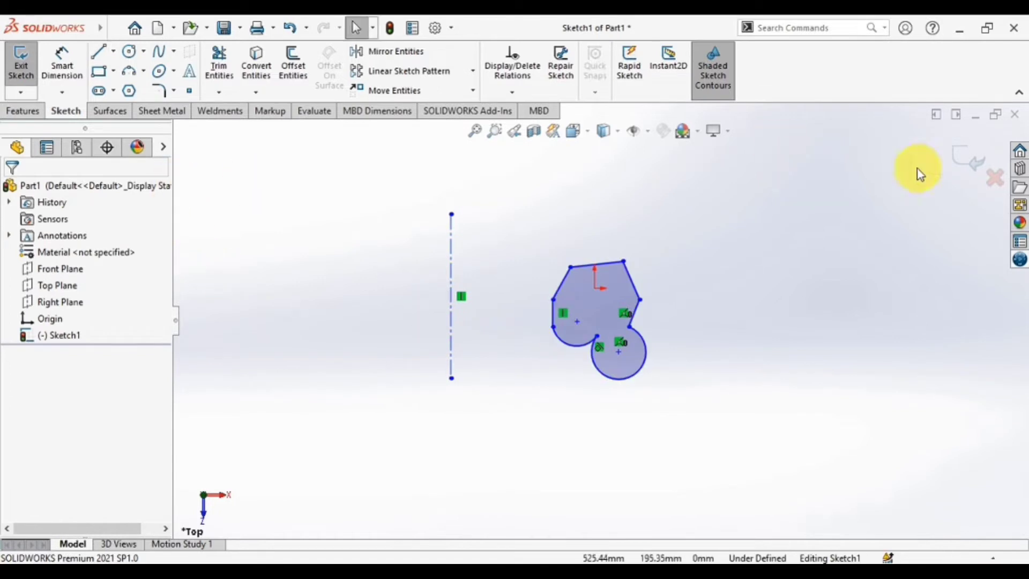
left_click(958, 163)
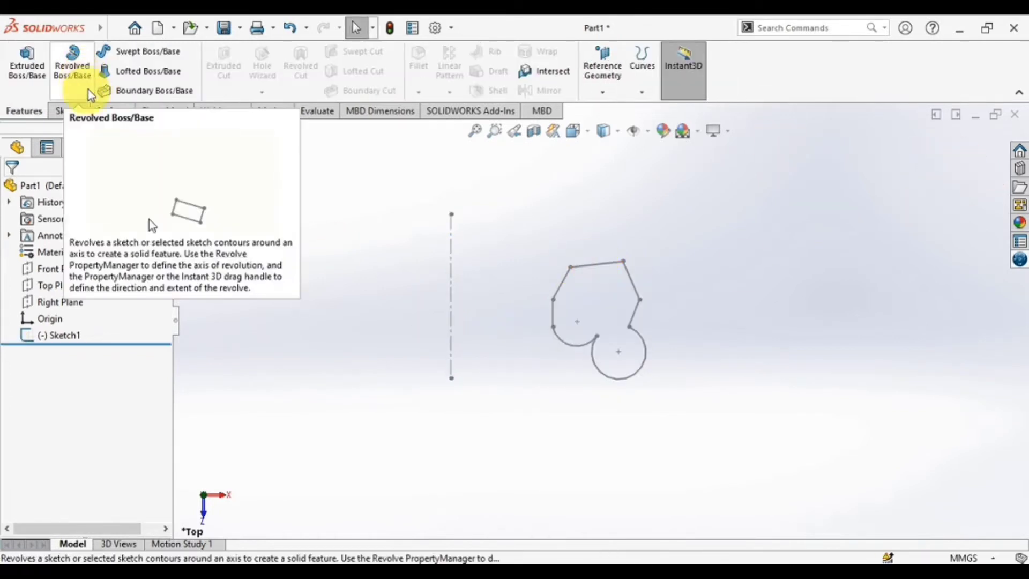
Revolve the closed profile 360 degrees around the centerline as a solid boss, using the Blind end type.
left_click(81, 79)
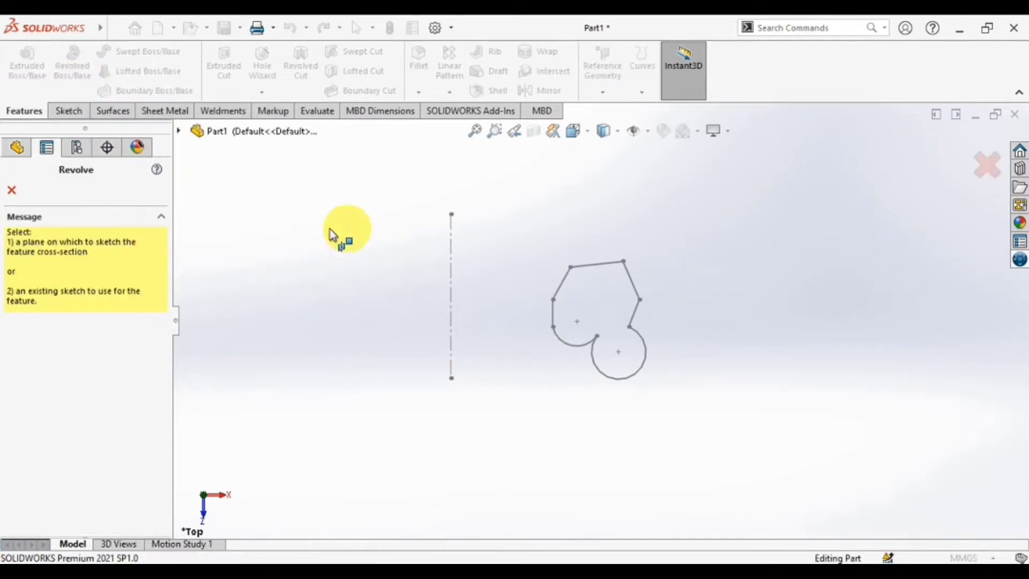
left_click(604, 265)
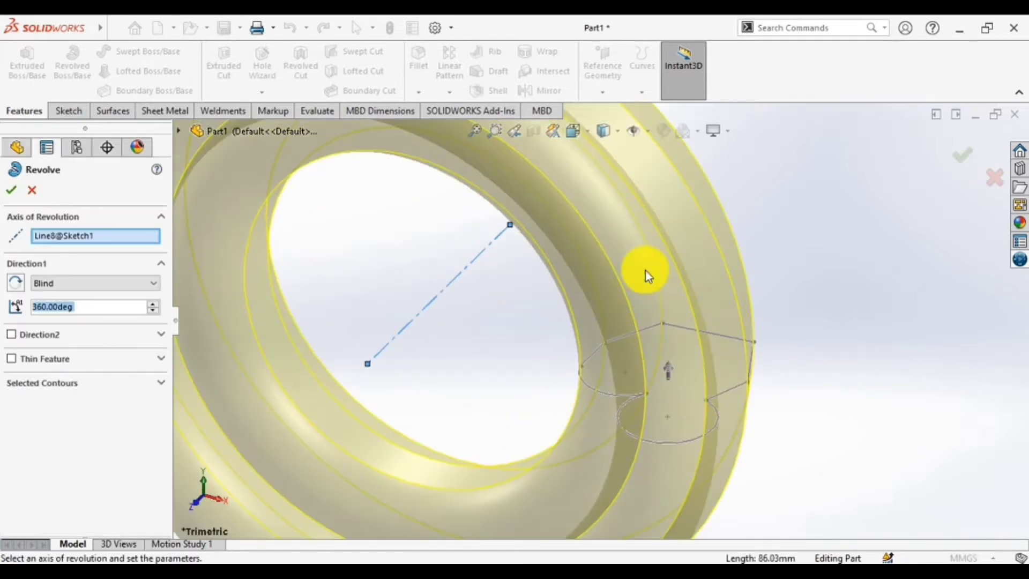
scroll(522, 332, "up", 3)
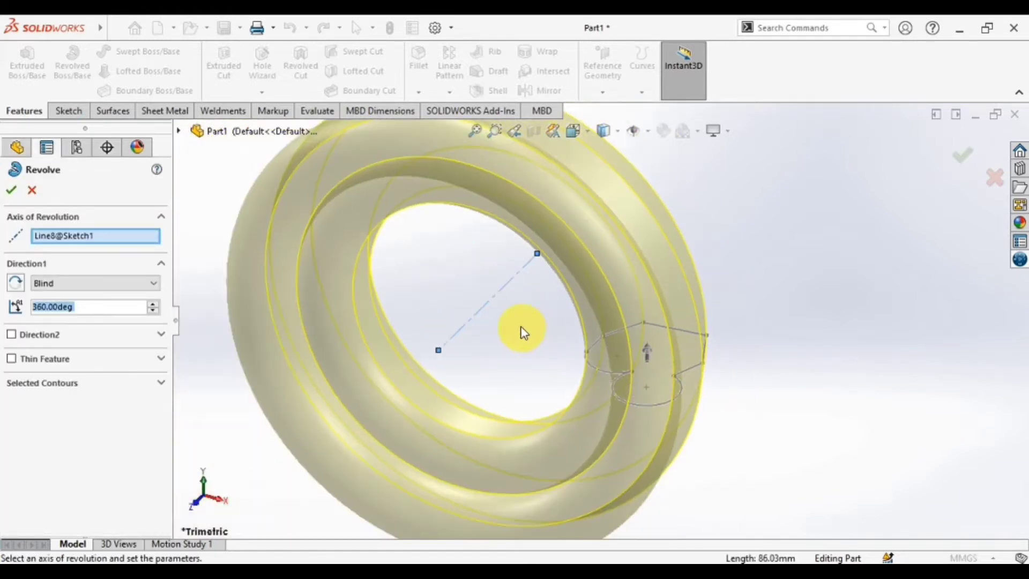
middle_click_drag(523, 332, 820, 206)
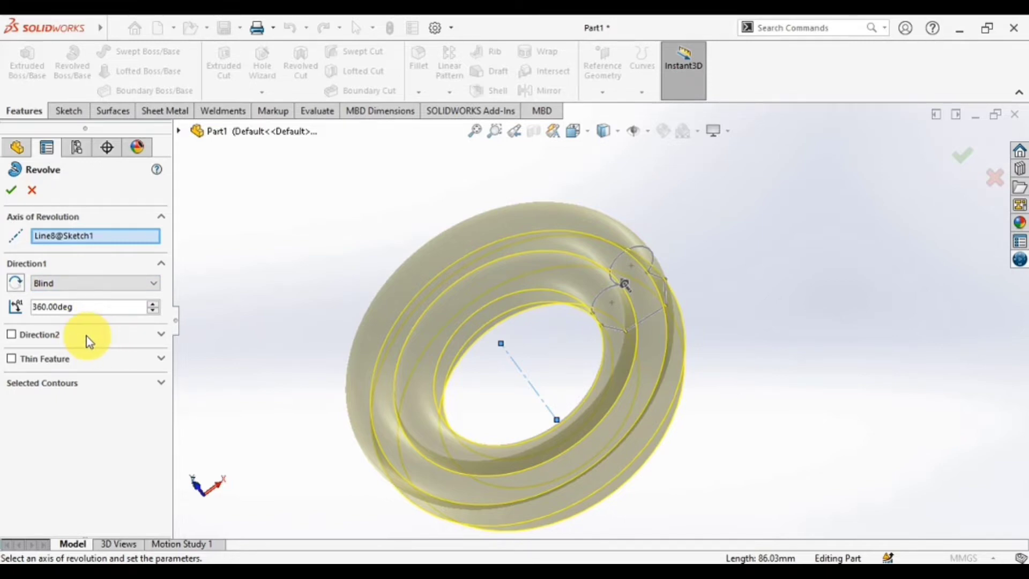
left_click(84, 287)
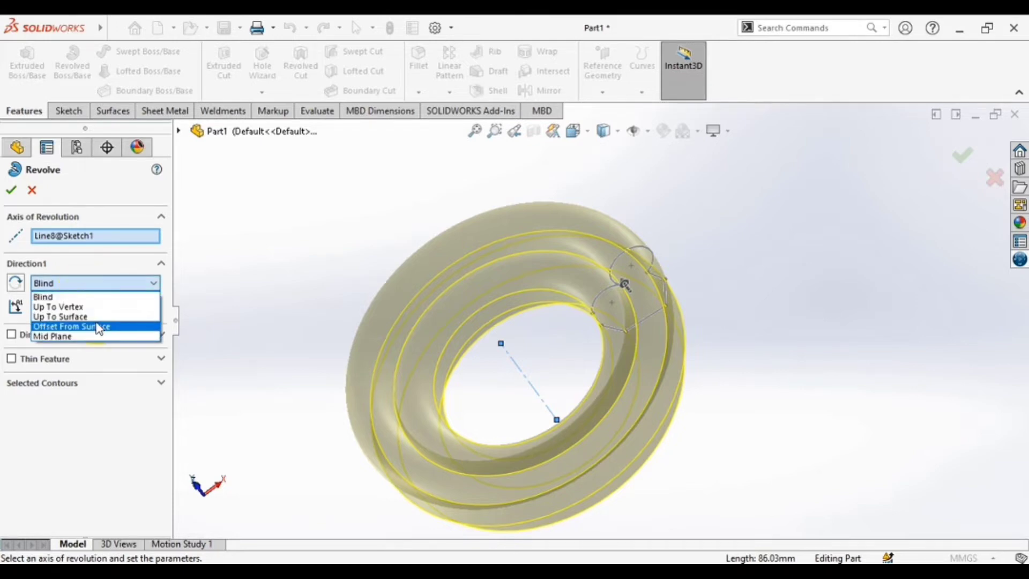
left_click(189, 343)
left_click(126, 337)
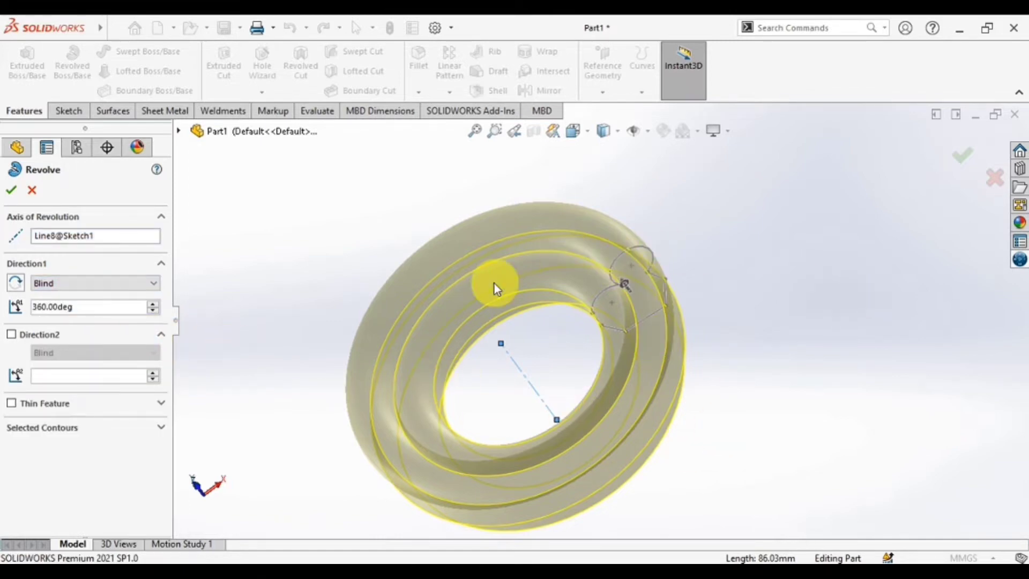
left_click(12, 193)
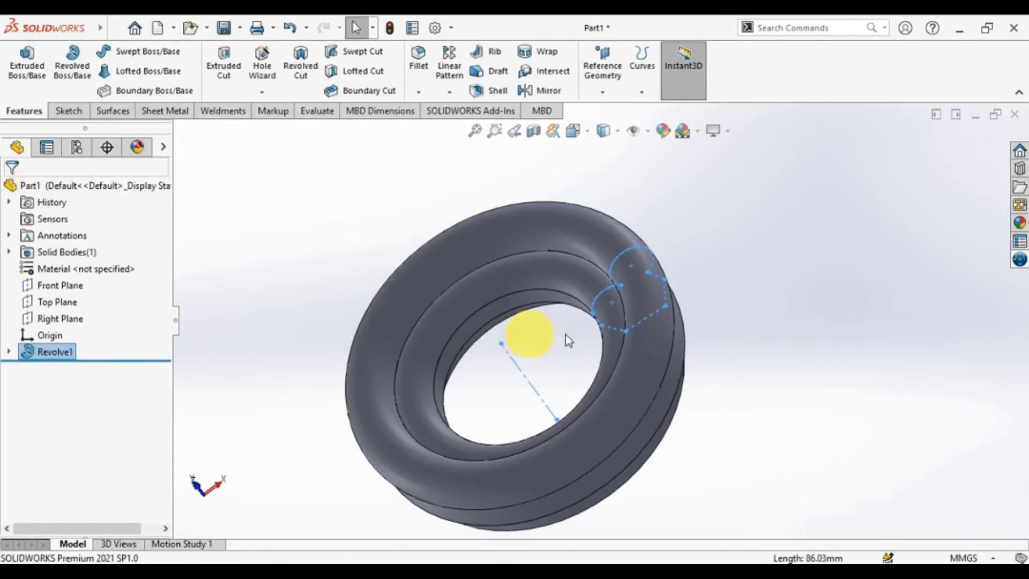
Apply a section view through the revolved ring using the Top Plane as the section plane.
middle_click_drag(862, 410, 882, 525)
scroll(880, 521, "up", 2)
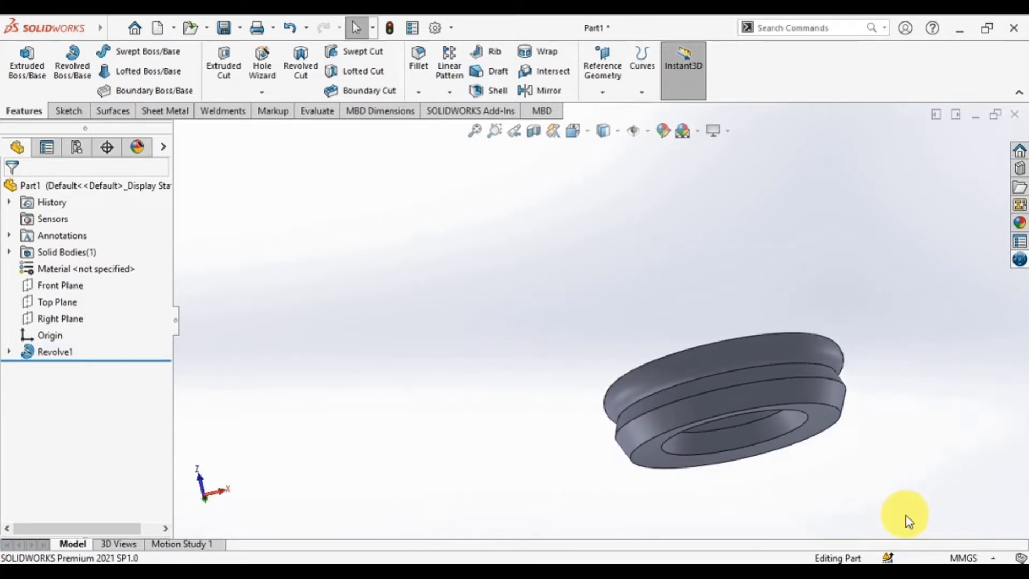
key("f")
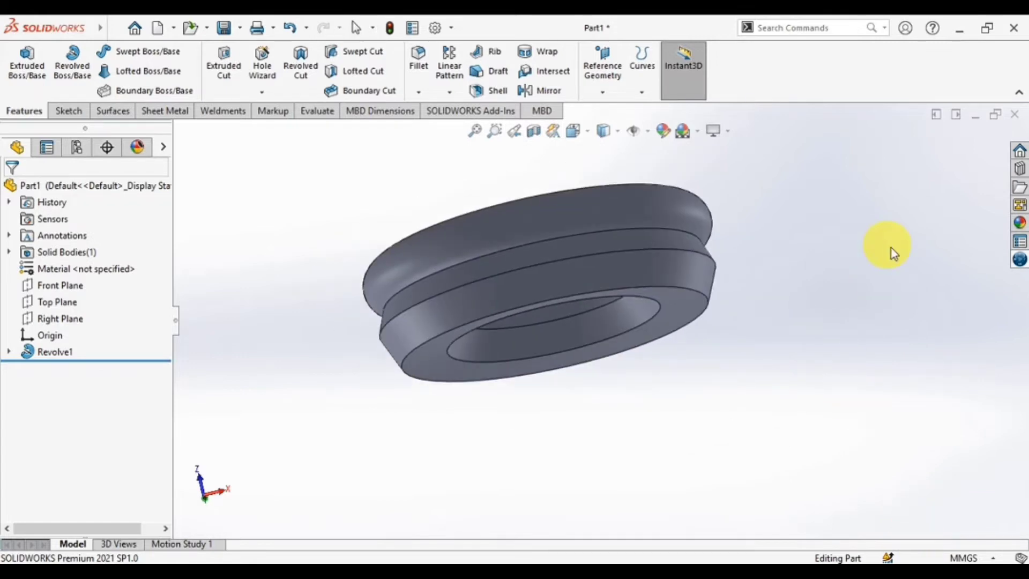
middle_click_drag(892, 254, 689, 456)
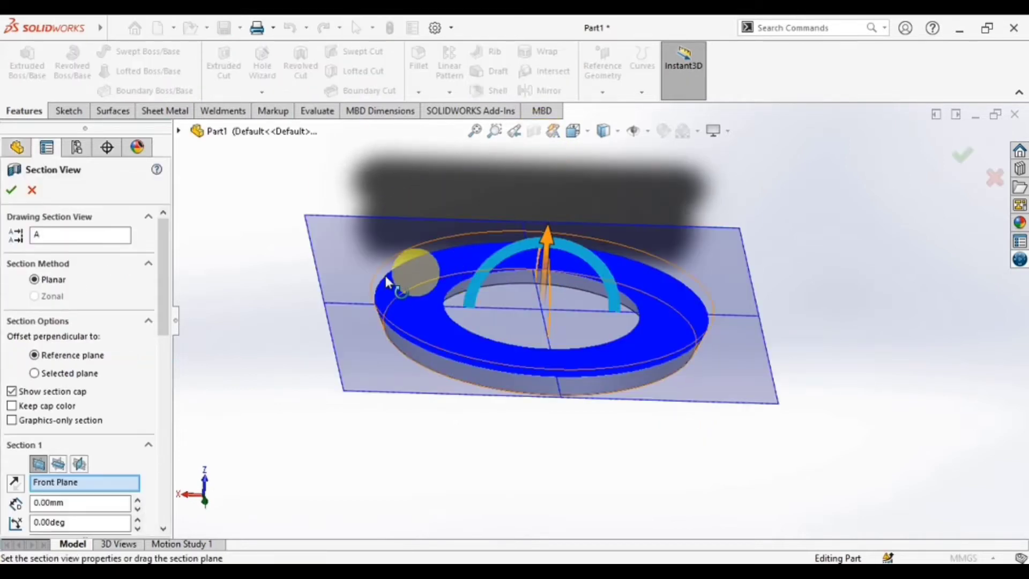
left_click(91, 480)
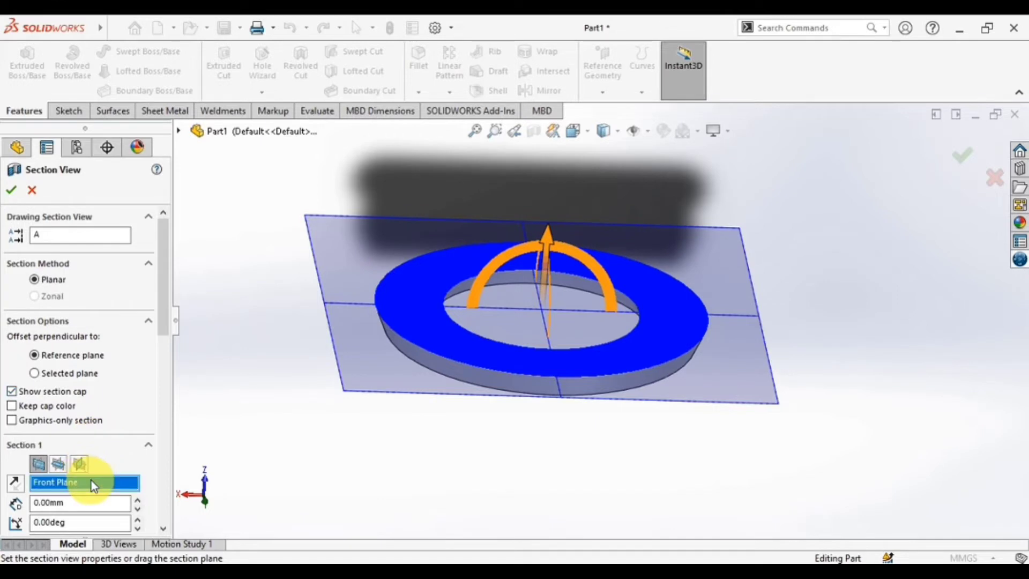
left_click(63, 462)
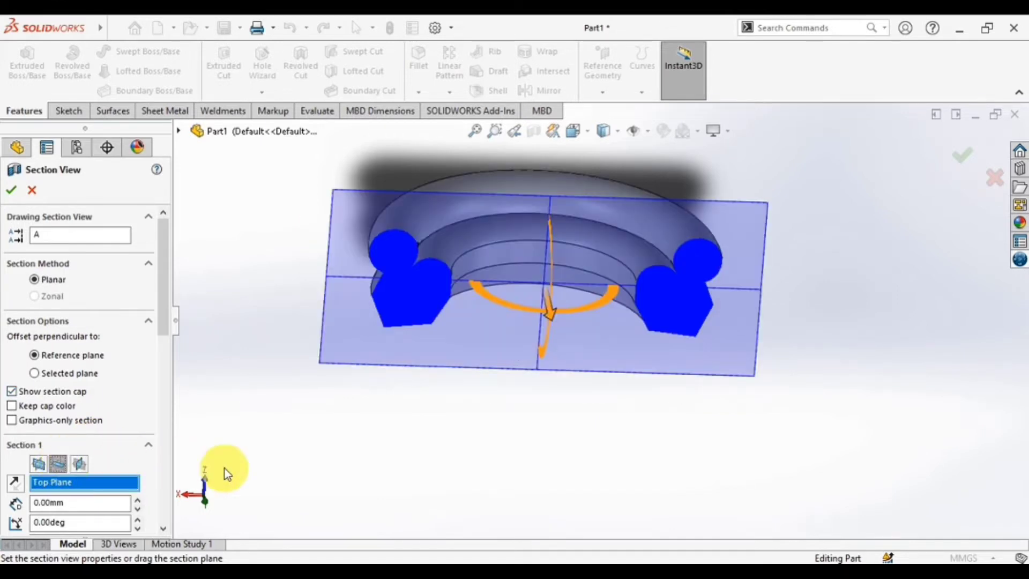
left_click(11, 190)
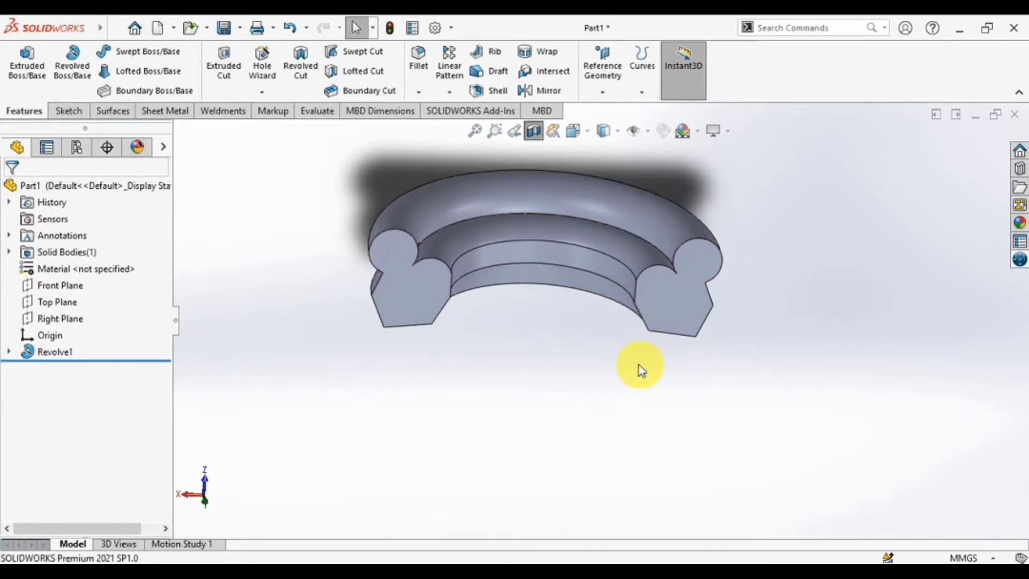
key("space")
left_click(678, 445)
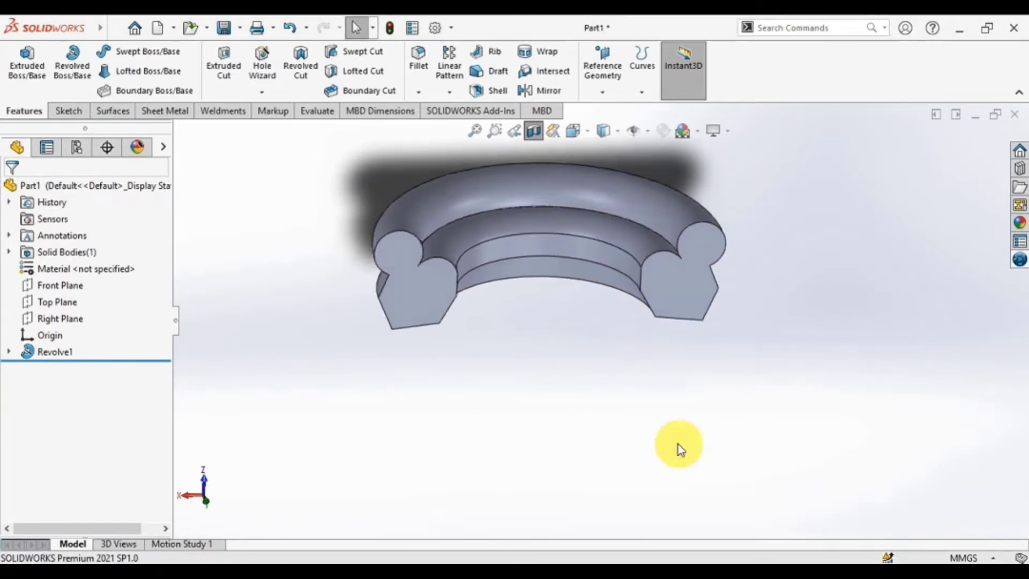
View the sectioned ring from the Right and Top orientations and at an angle, and turn off the section view.
key("space")
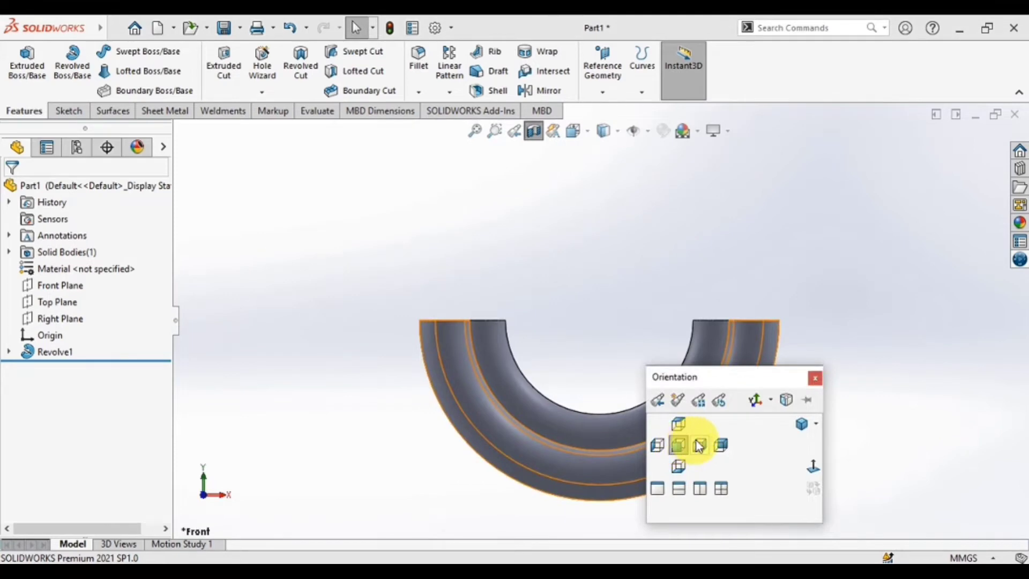
left_click(700, 445)
key("space")
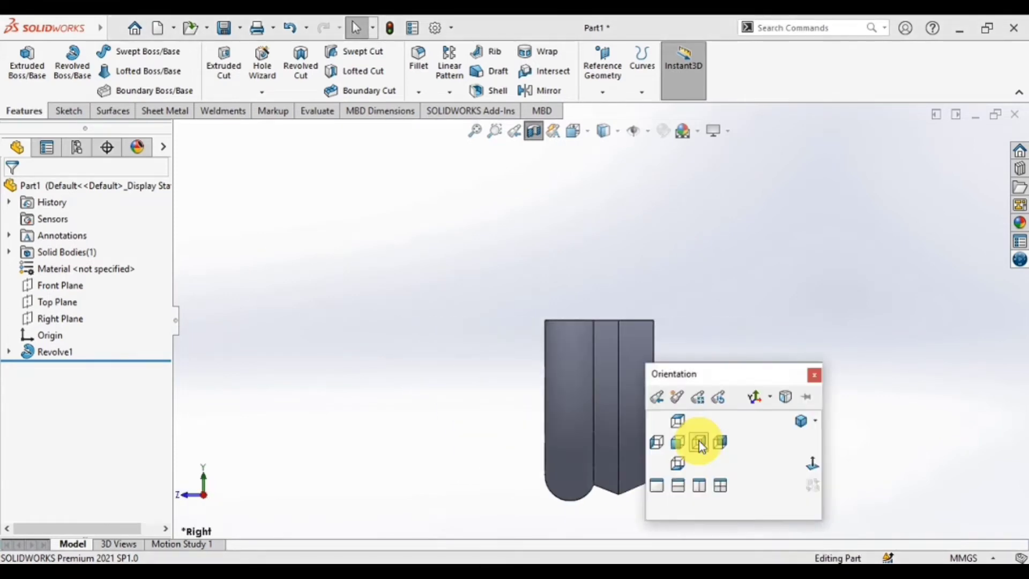
left_click(681, 425)
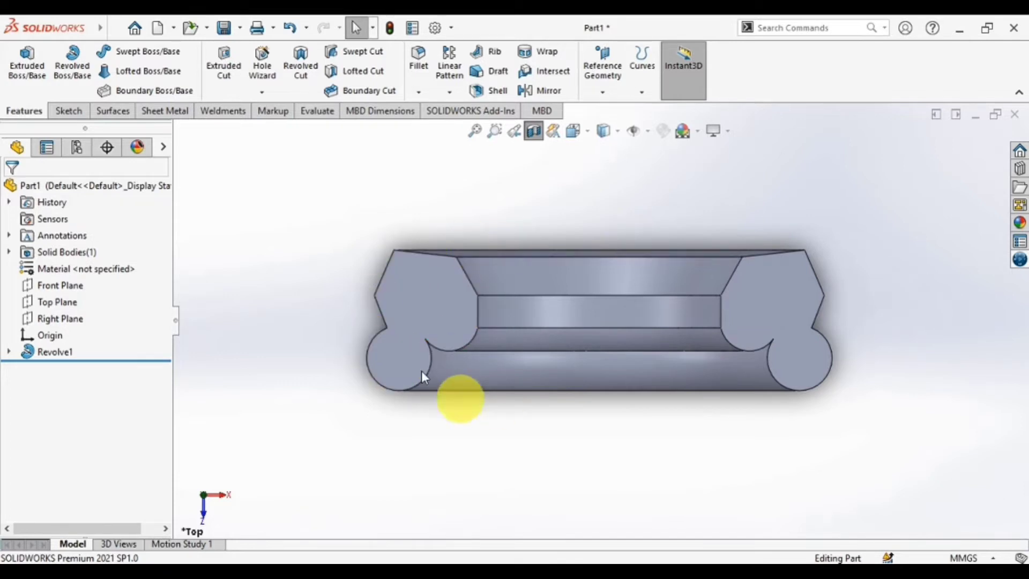
middle_click_drag(753, 409, 733, 471)
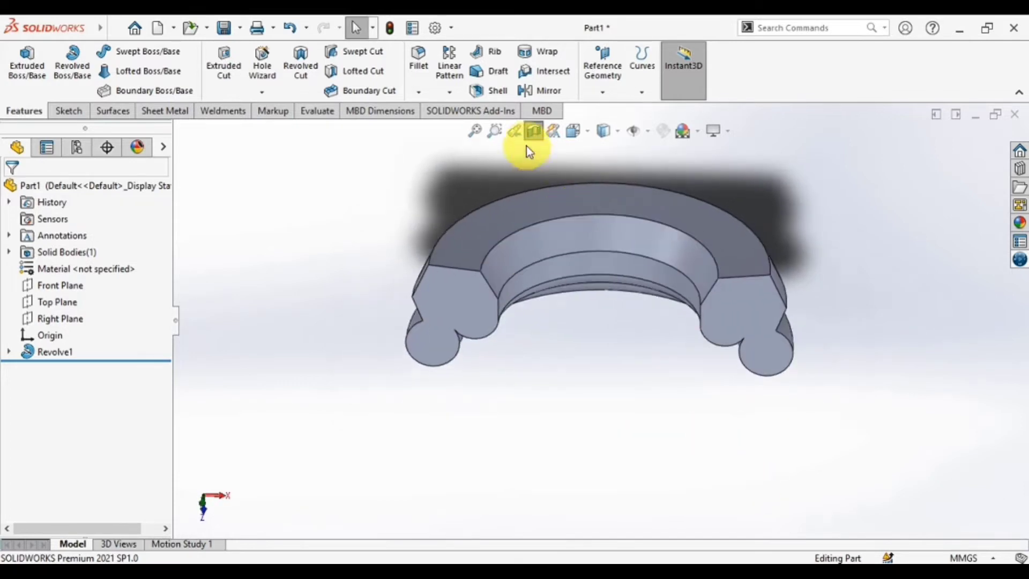
left_click(533, 133)
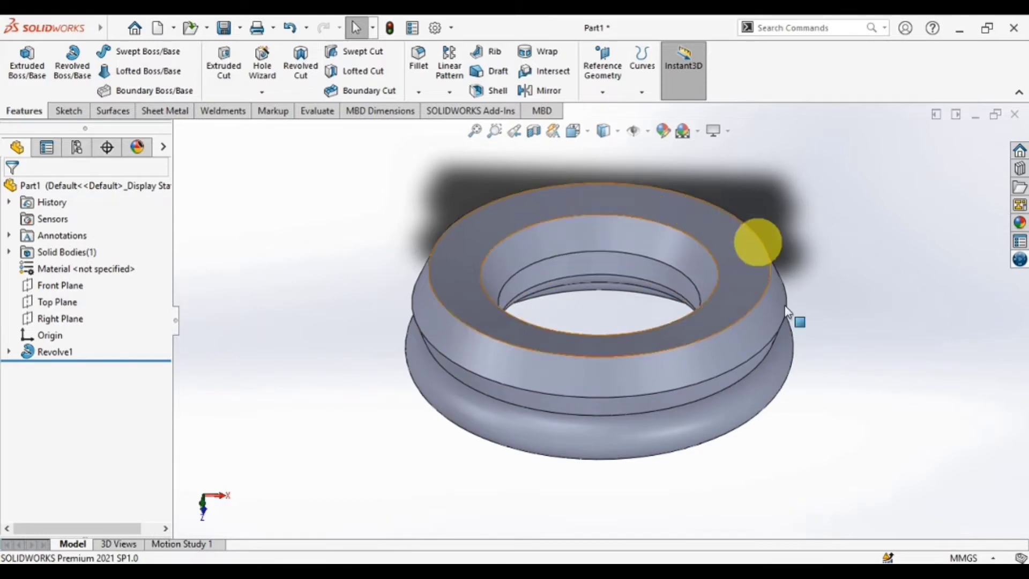
middle_click_drag(786, 311, 718, 273)
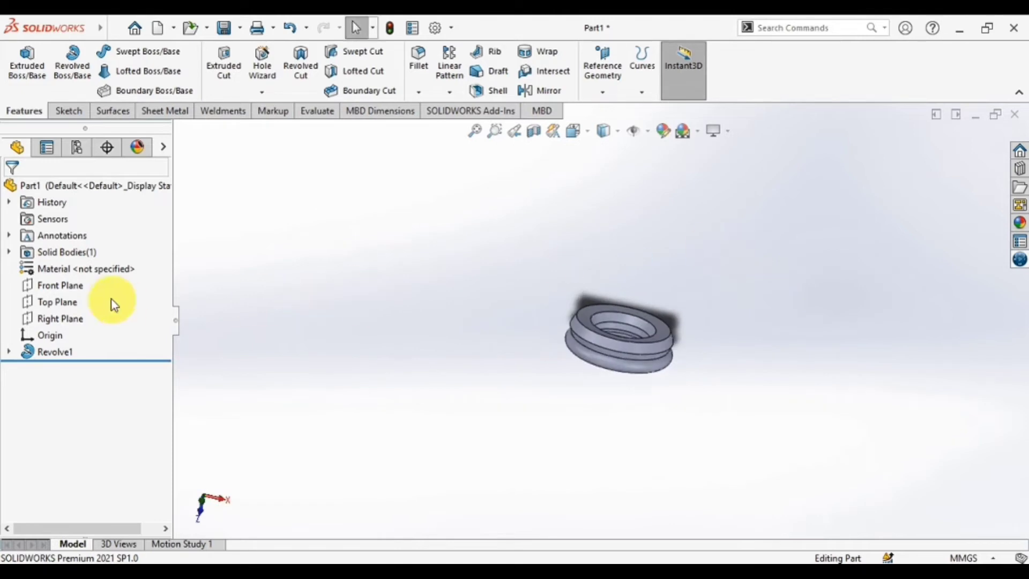
Start a new sketch on the Top Plane, with empty space beside the ring in view.
left_click(70, 302)
left_click(84, 280)
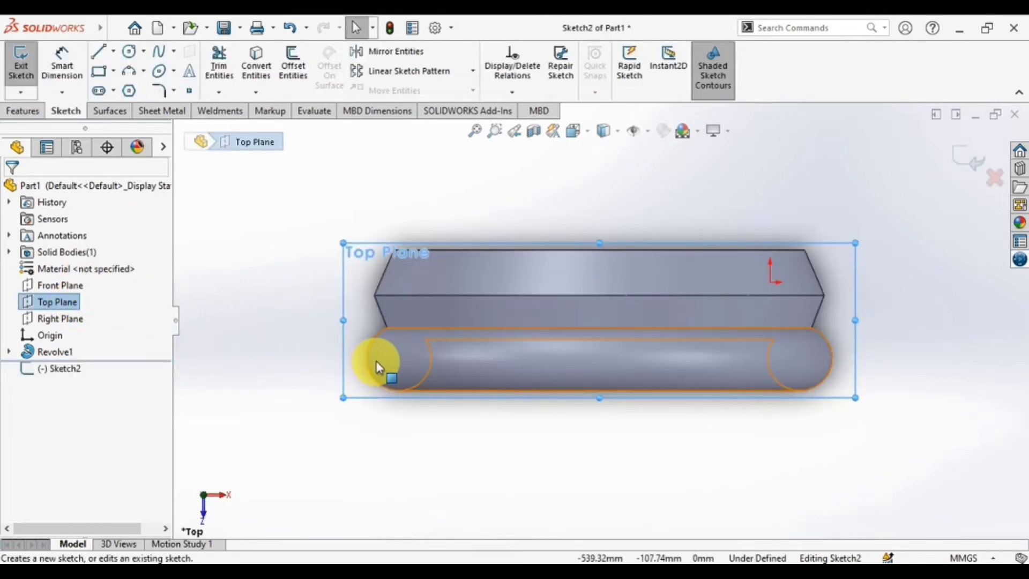
scroll(312, 276, "up", 2)
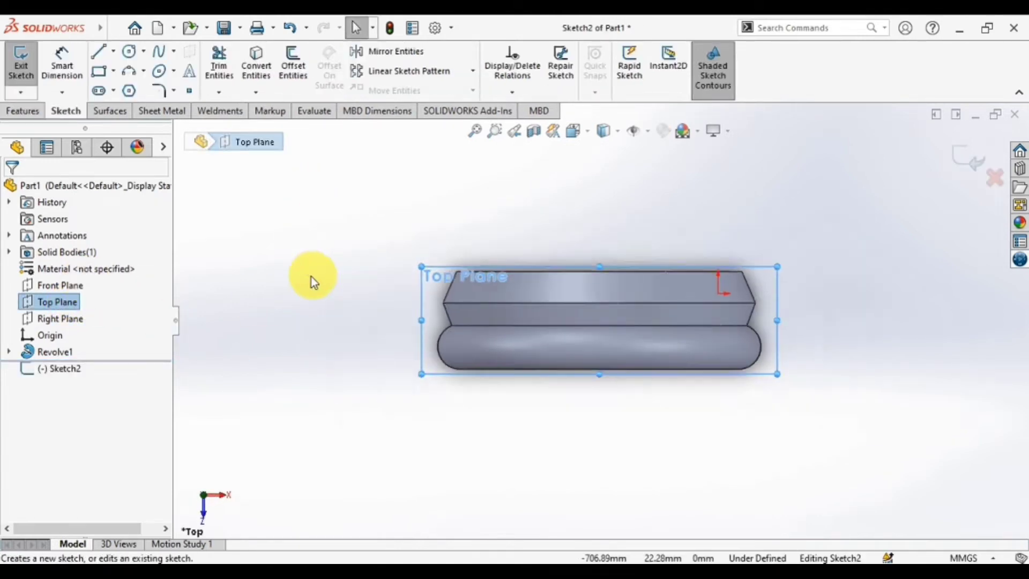
scroll(677, 360, "up", 5)
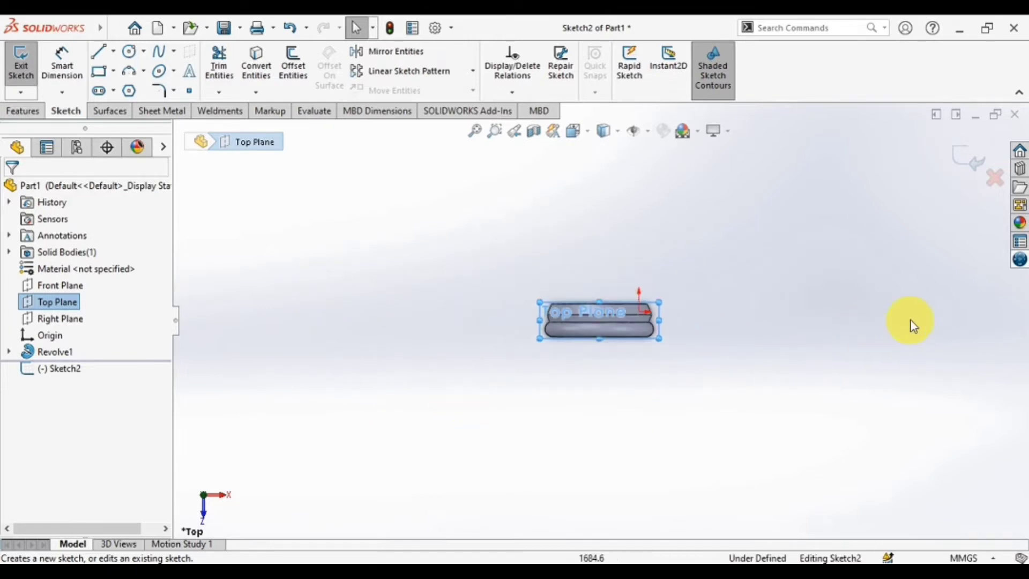
scroll(919, 324, "down", 5)
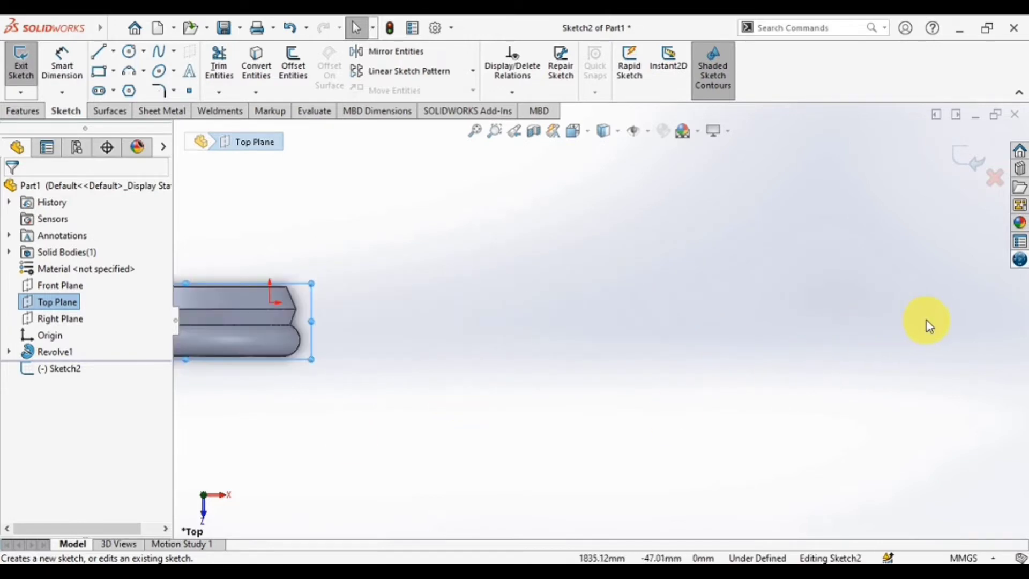
Right of the ring, draw a connected vertical line about 38 mm long, tangent arc, horizontal line, tangent arc and vertical line about 146 mm long.
left_click(99, 52)
left_click(562, 204)
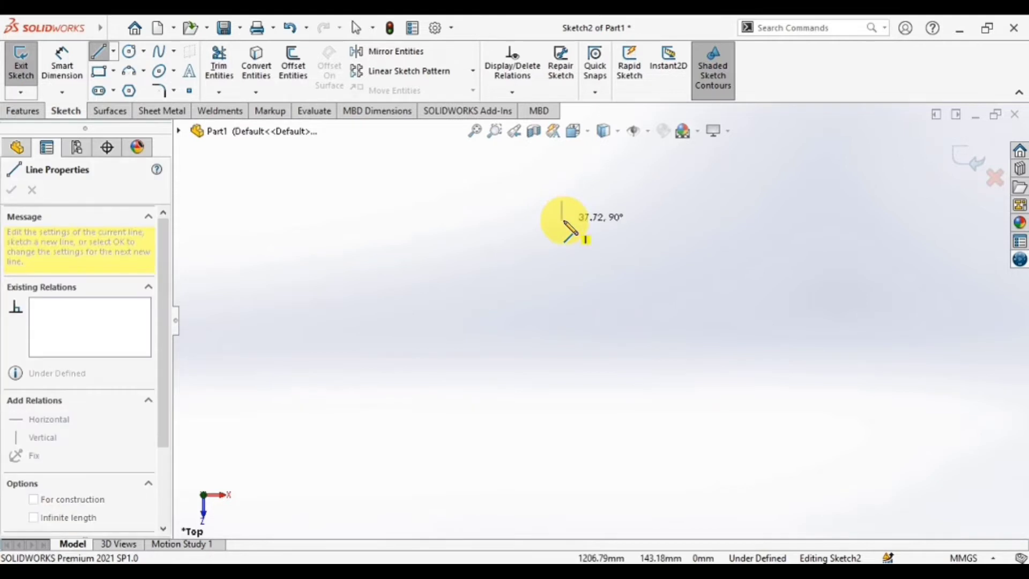
left_click(562, 219)
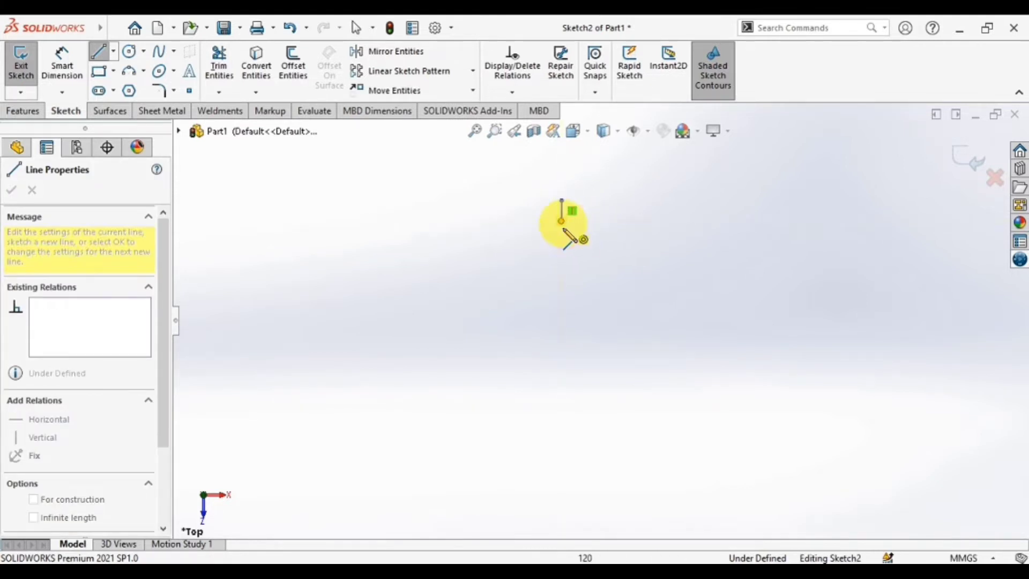
left_click(582, 241)
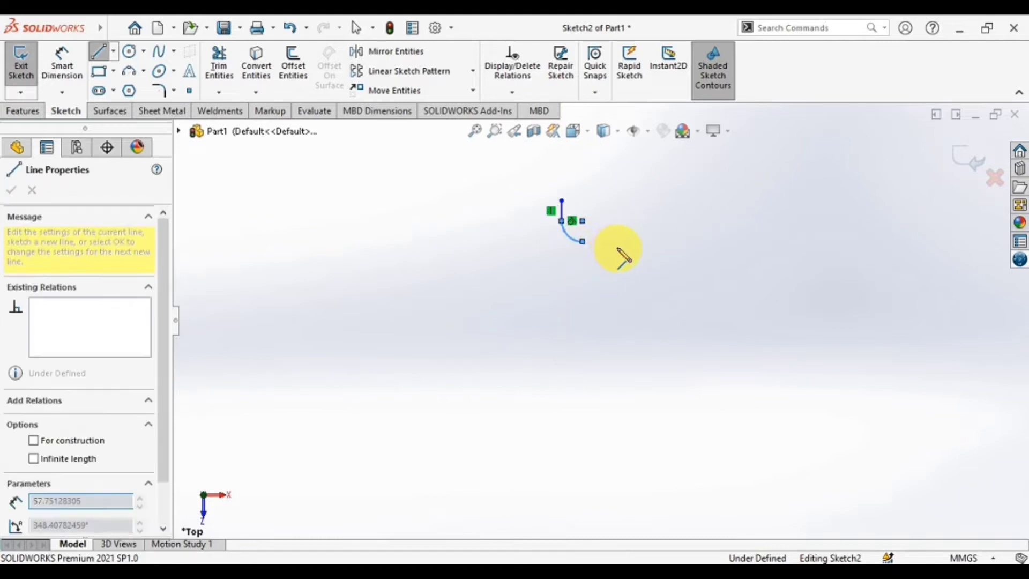
left_click(619, 241)
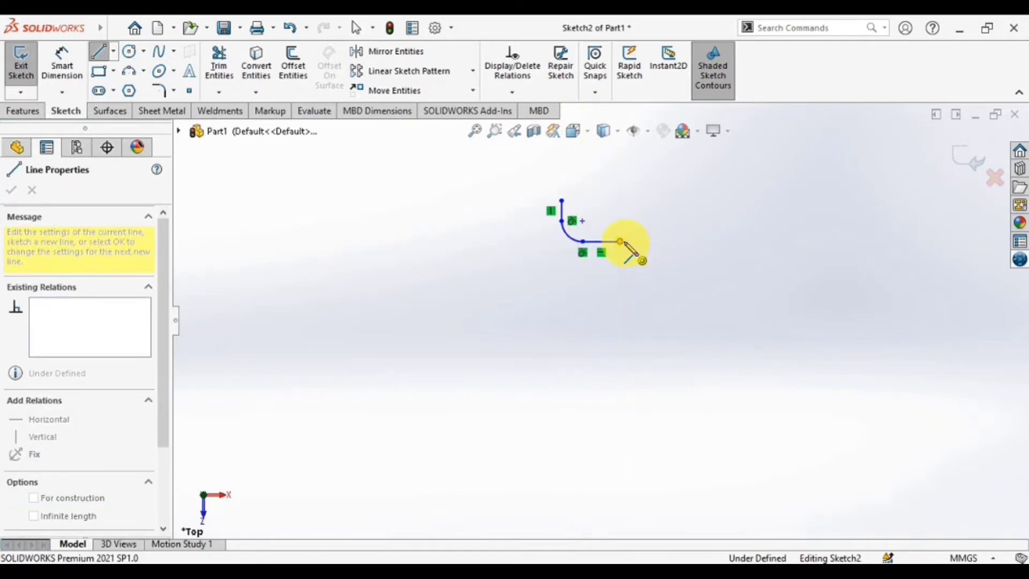
left_click(642, 263)
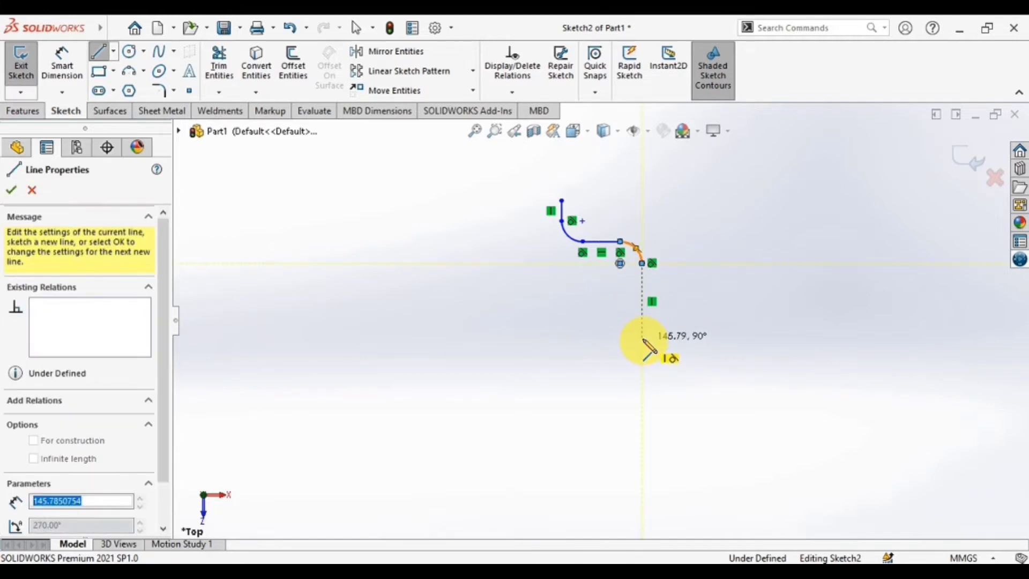
left_click(642, 340)
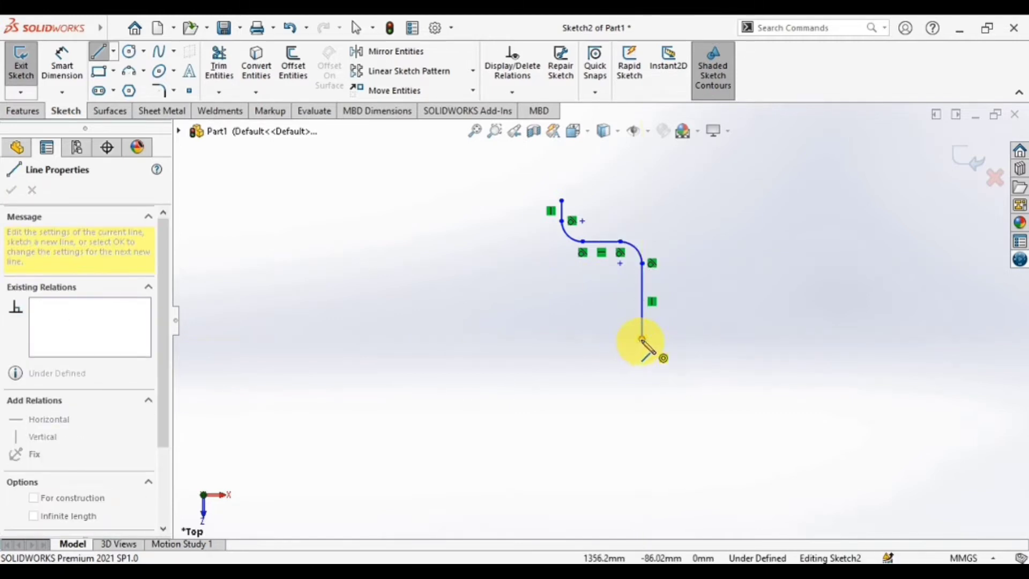
Continue the outline downward with a small inward semicircular arc, a vertical line, a small outward semicircular arc and another vertical line.
scroll(634, 351, "up", 3)
scroll(625, 349, "down", 8)
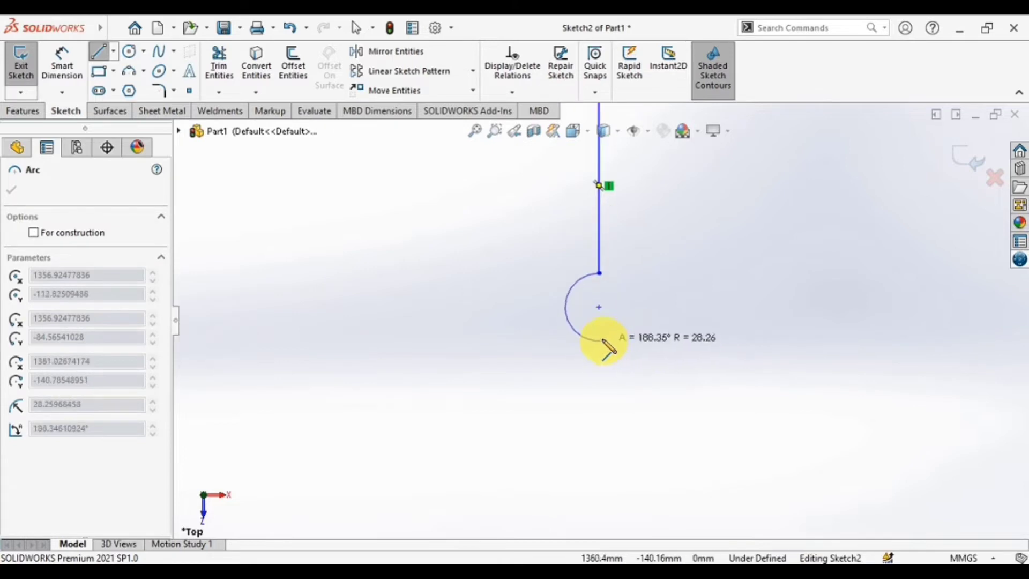
left_click(599, 293)
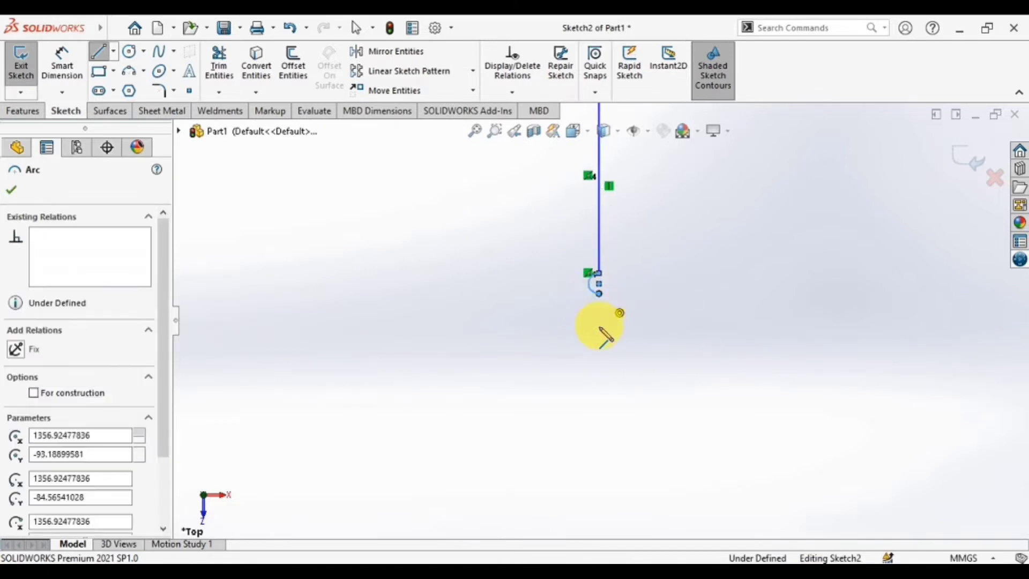
left_click(598, 381)
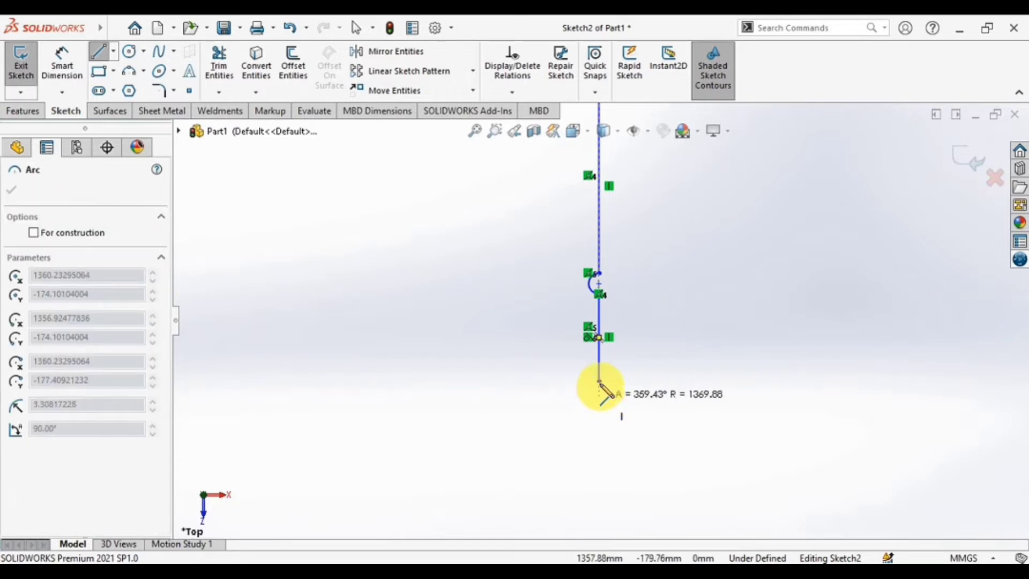
left_click(599, 405)
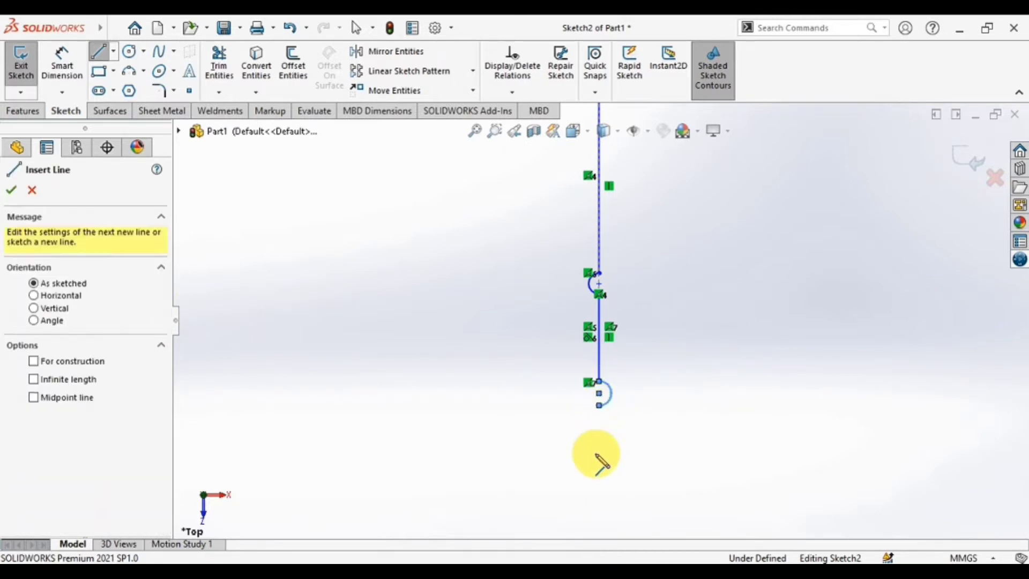
left_click(598, 439)
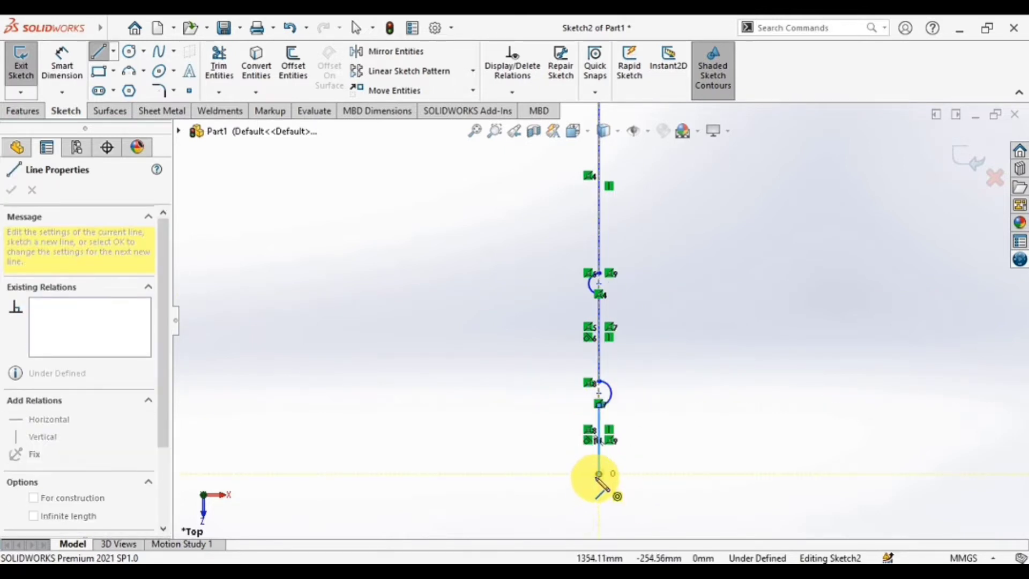
Round the lower corner with a tangent arc of about 9.5 mm radius, add a bottom line about 145 mm long and end with a small arc.
scroll(597, 478, "up", 4)
scroll(597, 441, "down", 6)
scroll(596, 353, "down", 2)
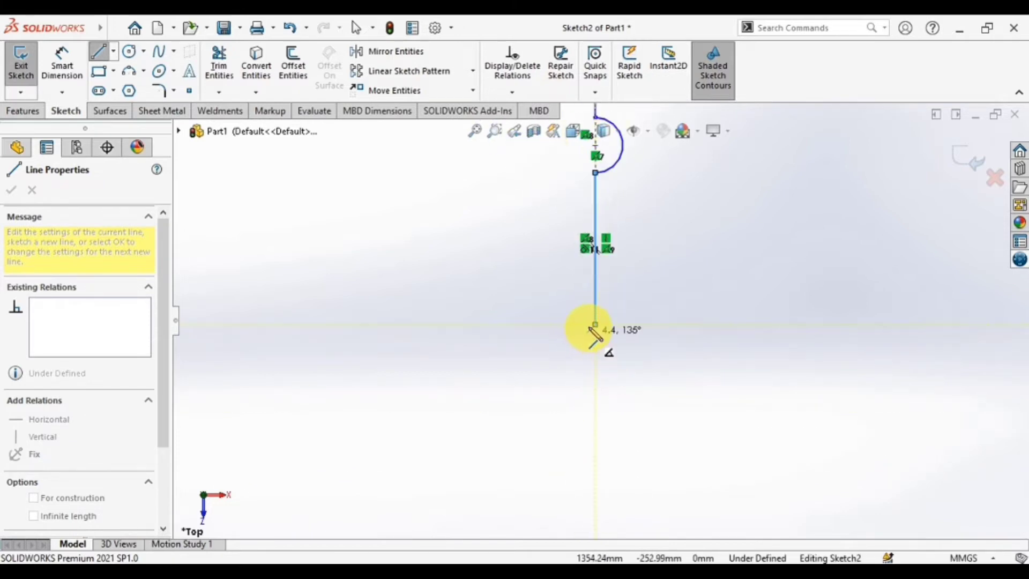
left_click(569, 350)
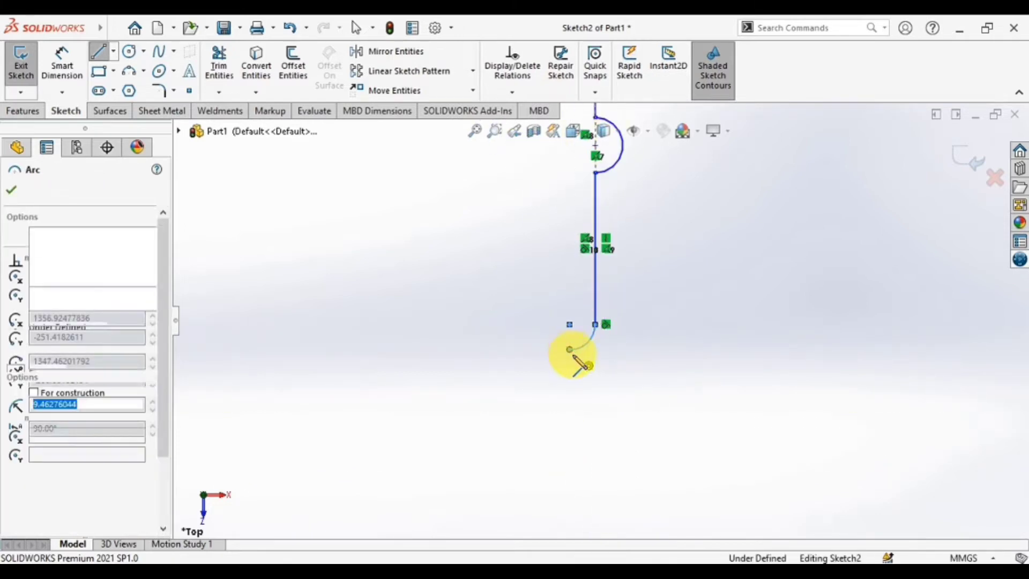
scroll(579, 362, "up", 8)
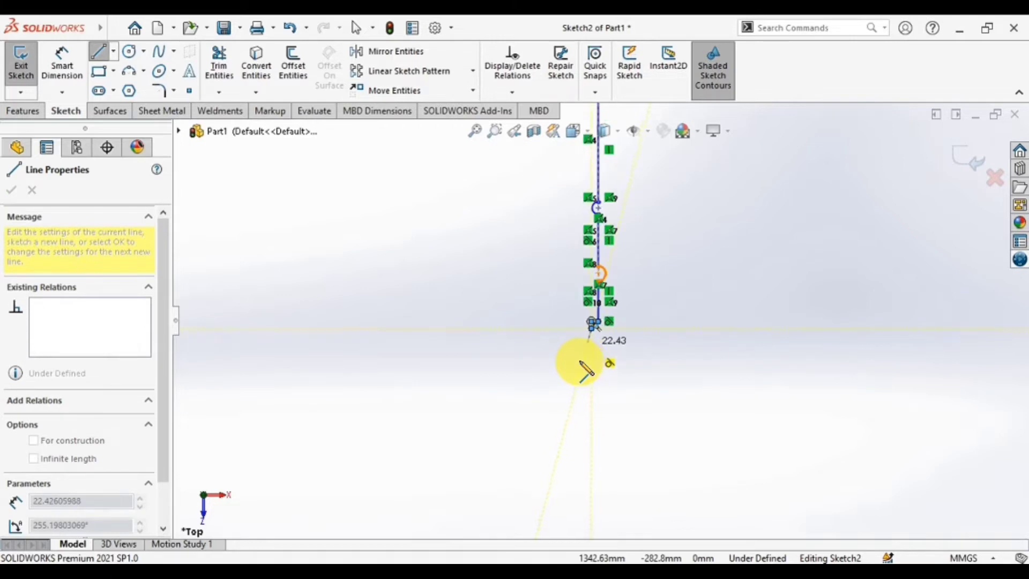
scroll(585, 367, "up", 2)
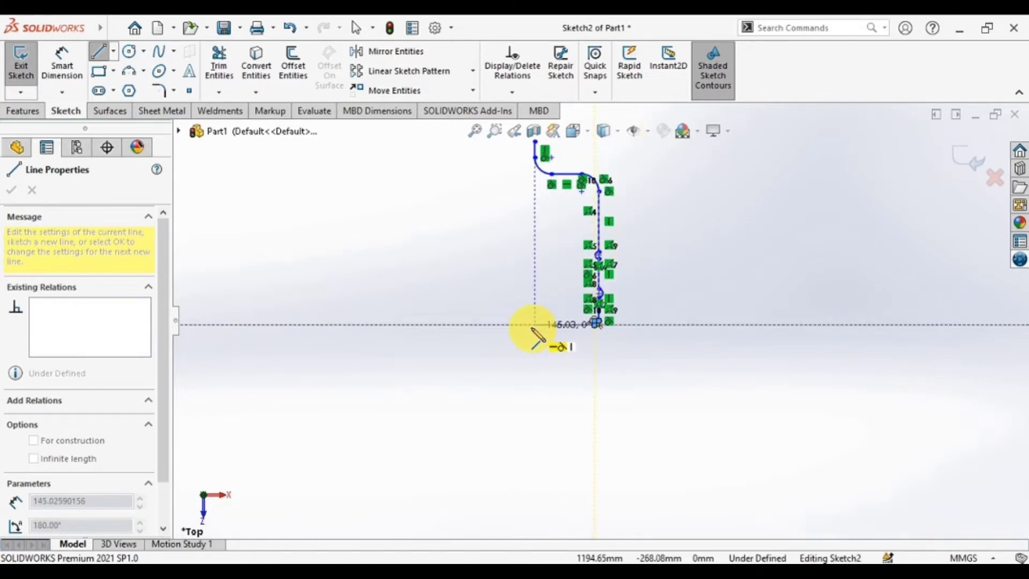
left_click(534, 325)
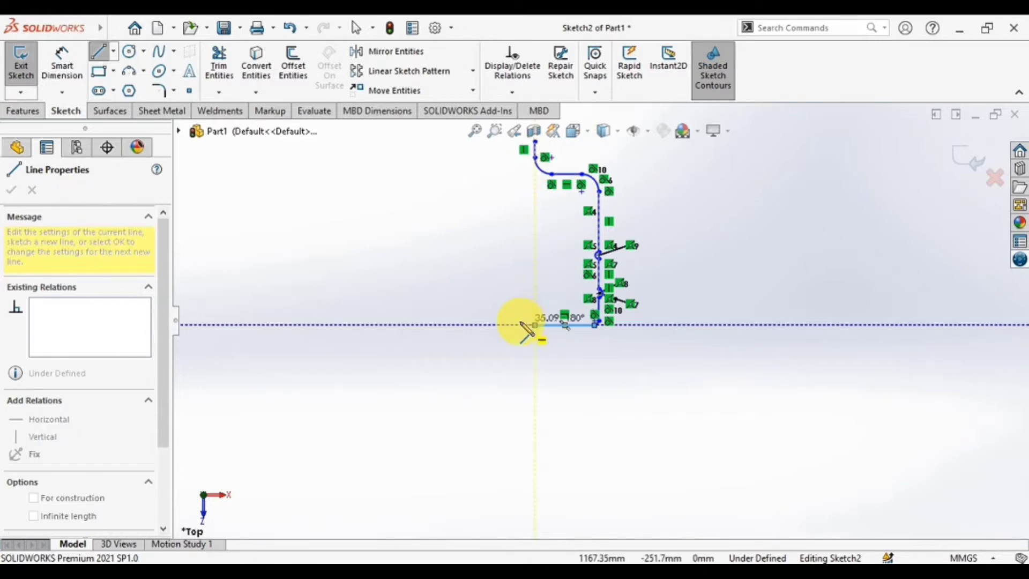
scroll(536, 333, "down", 4)
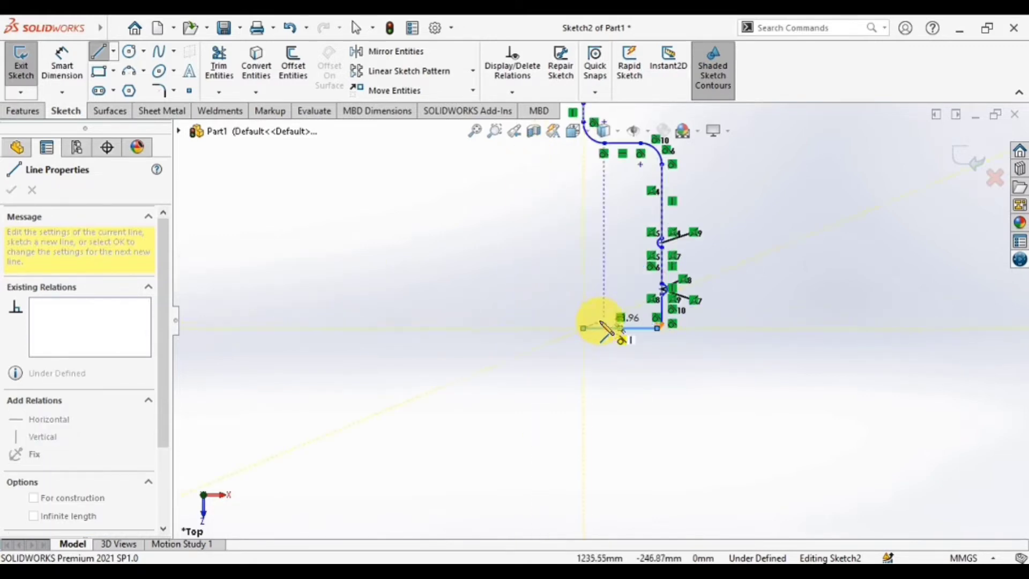
left_click(555, 322)
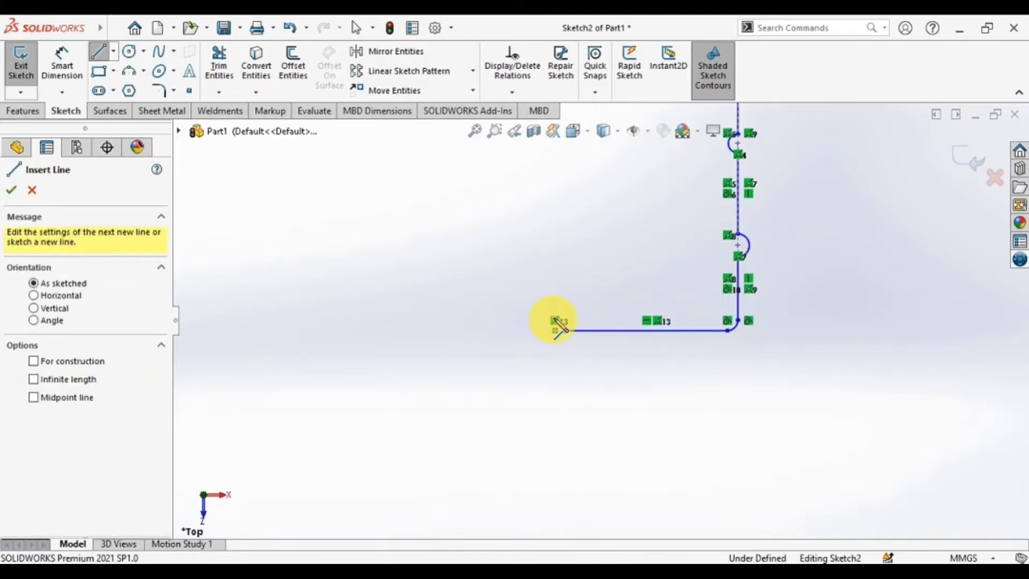
key("Escape")
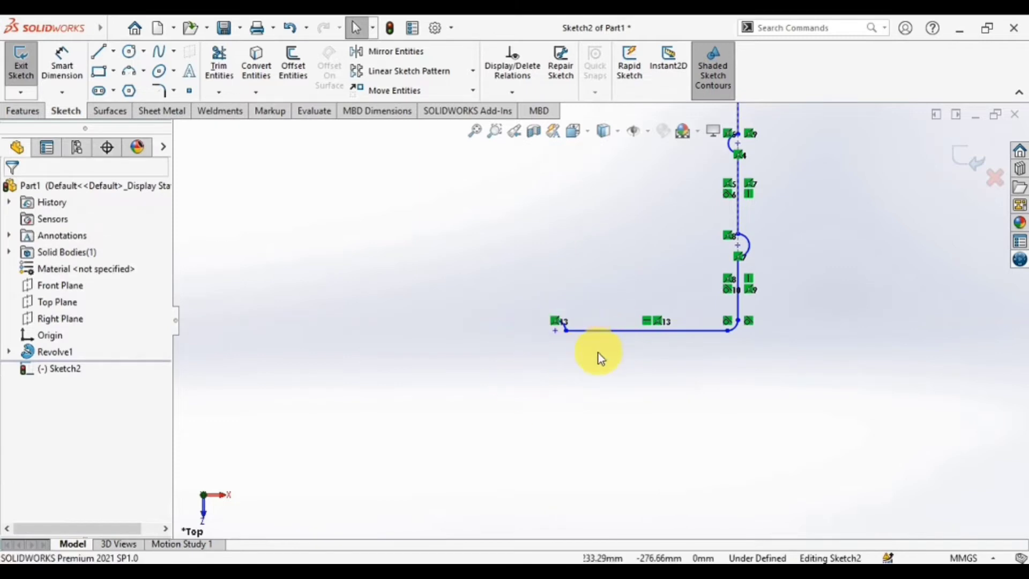
Draw a vertical centerline about 503 mm long from the open end of the bottom arc up past the top of the outline.
left_click(112, 52)
left_click(127, 87)
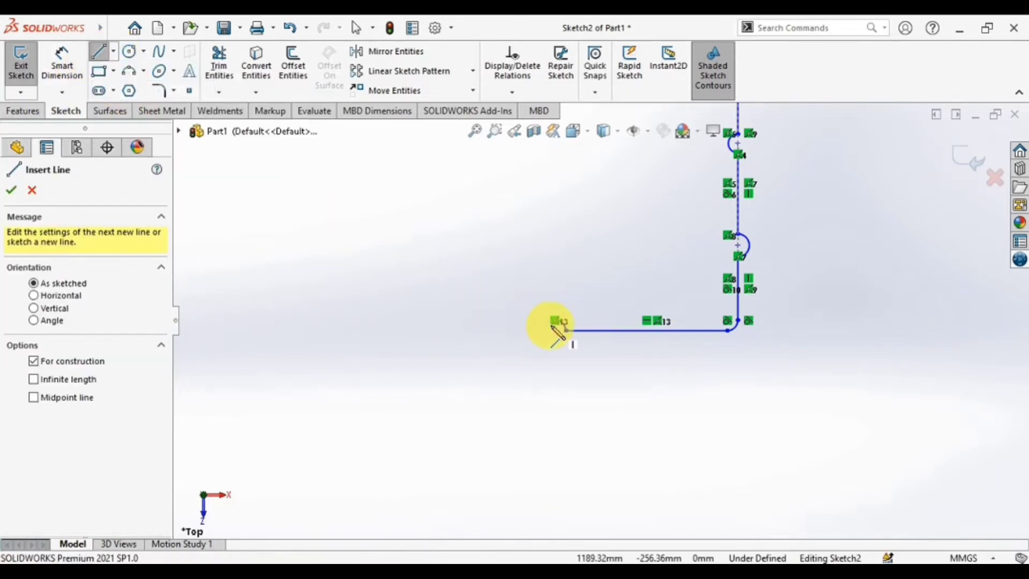
scroll(551, 326, "down", 5)
left_click(565, 305)
scroll(464, 442, "down", 4)
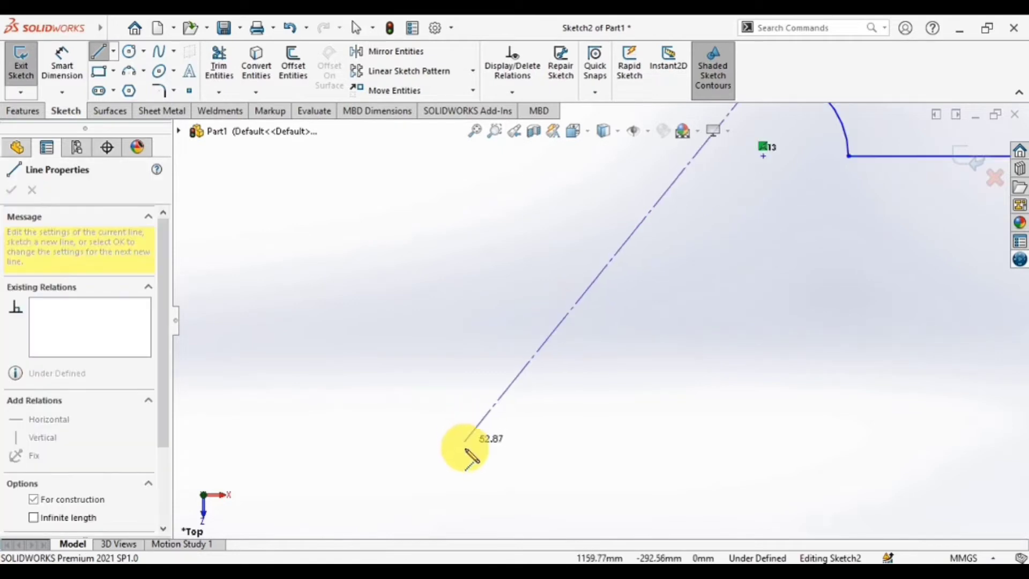
scroll(466, 453, "up", 8)
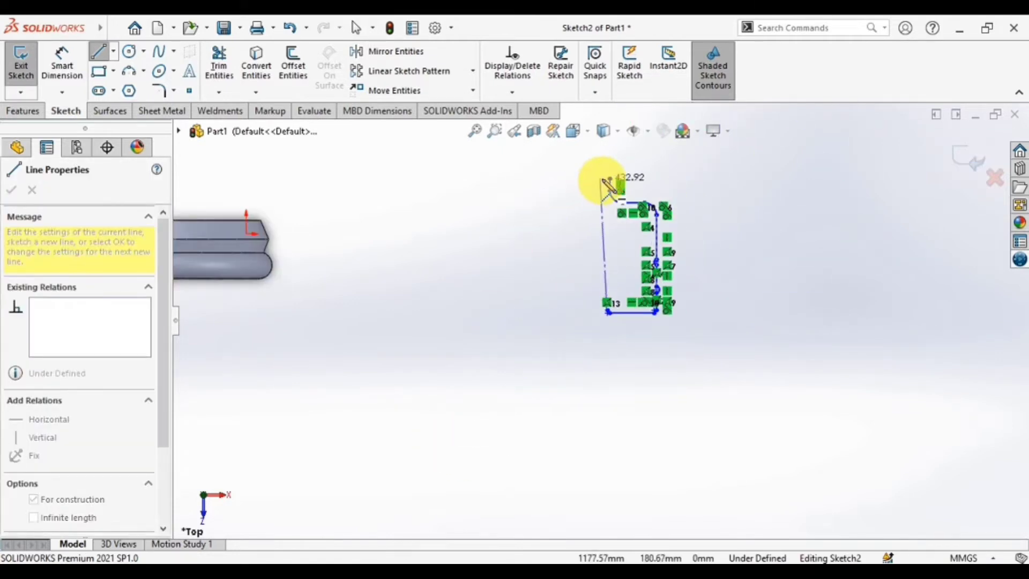
scroll(608, 183, "down", 5)
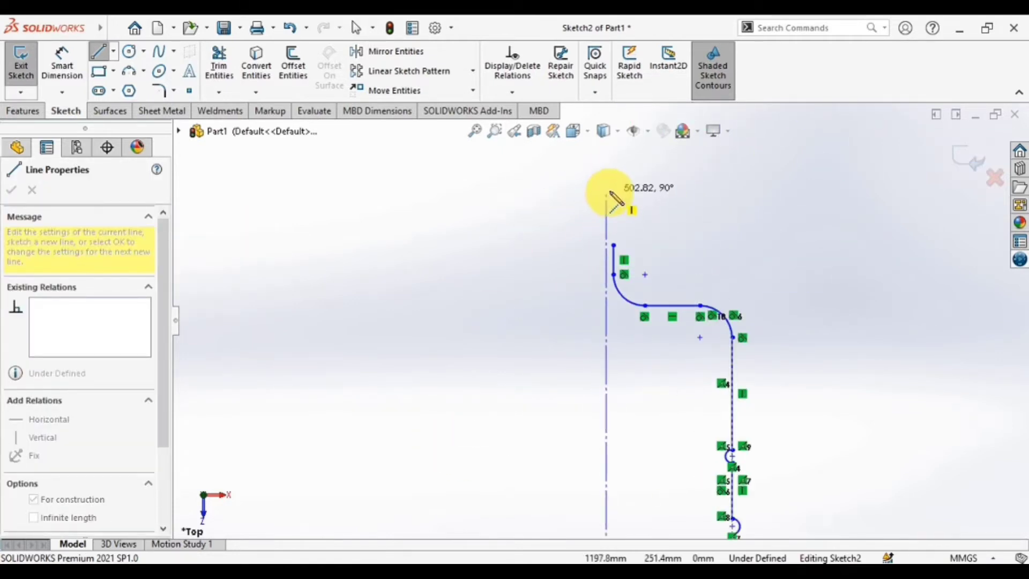
left_click(606, 197)
key("Escape")
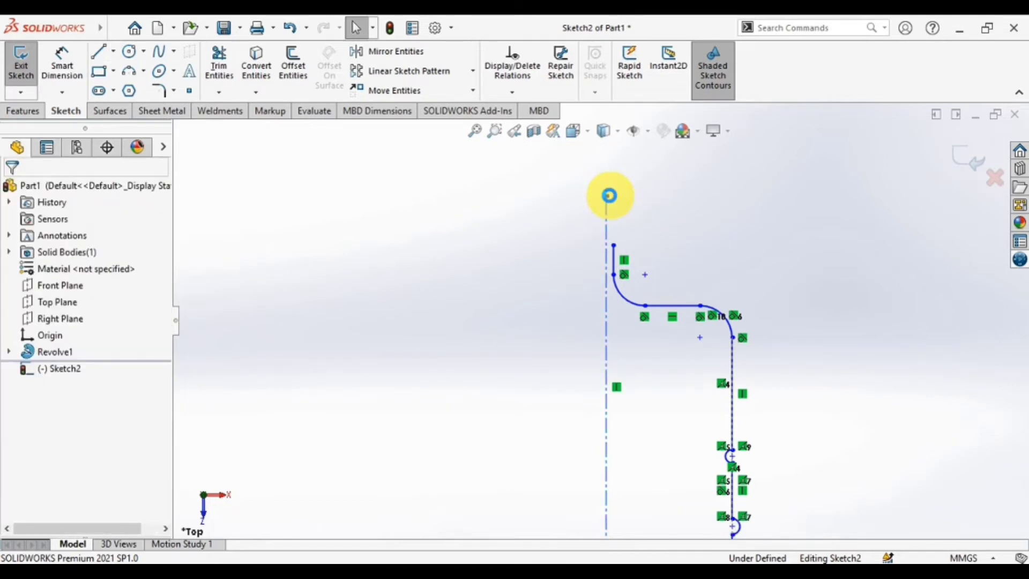
Widen the bottle neck by moving the lower end of its short vertical line away from the centerline, to about X 1218 mm.
left_click(613, 274)
scroll(615, 279, "down", 5)
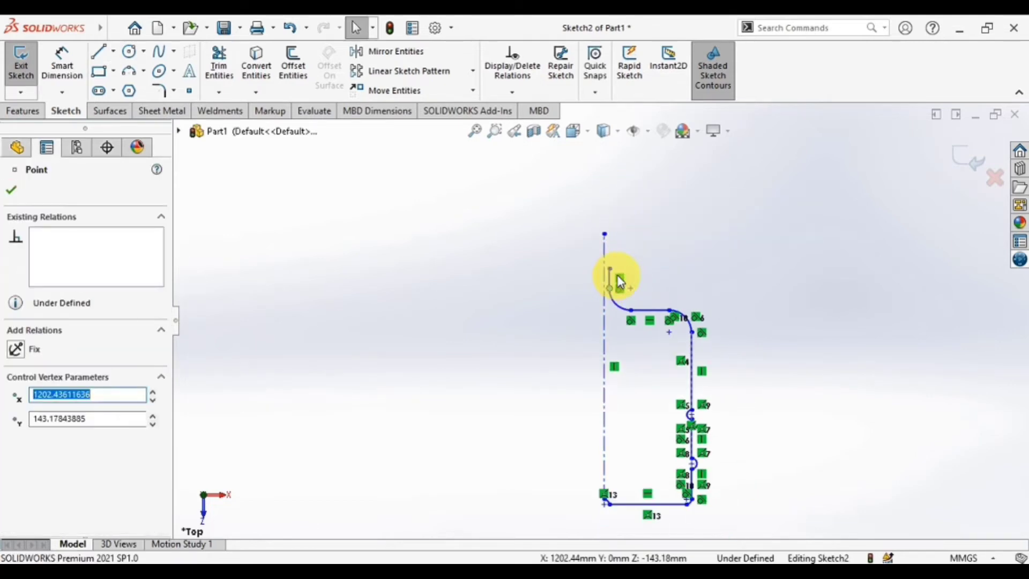
left_click_drag(543, 395, 601, 390)
scroll(578, 388, "up", 5)
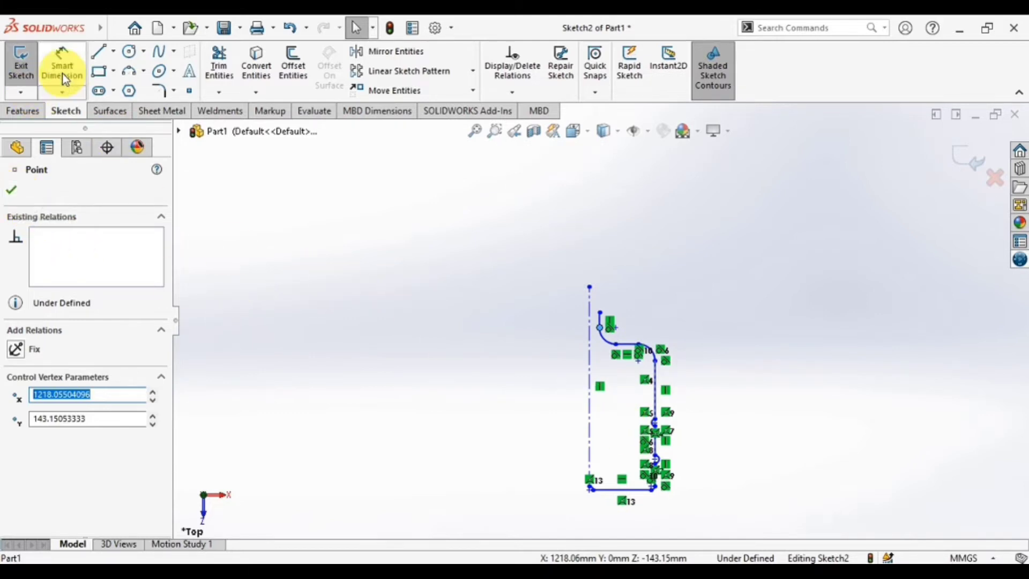
Close the profile with a horizontal line from the neck top to the centerline and a vertical line down to the bottom arc.
key("l")
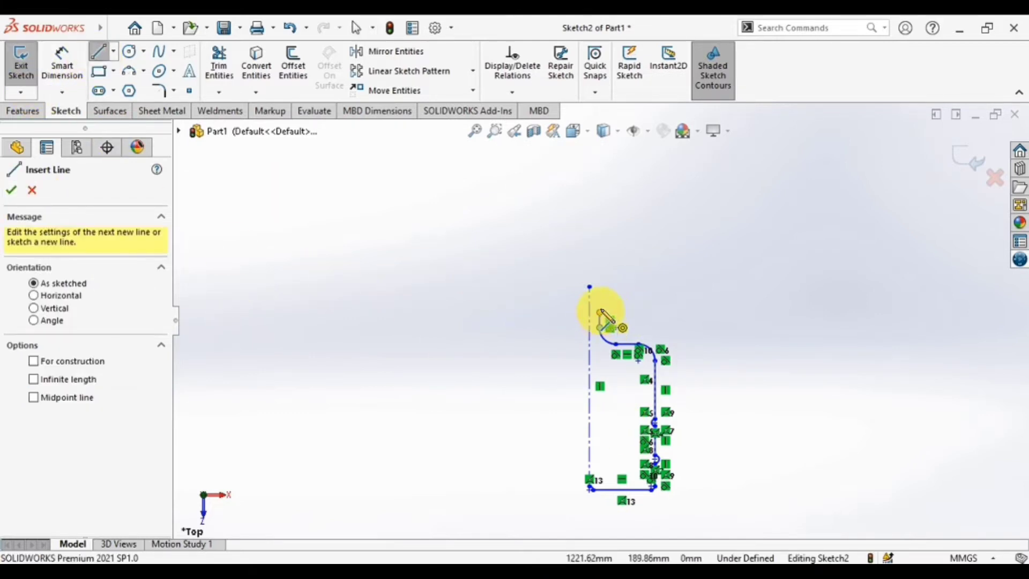
left_click(600, 312)
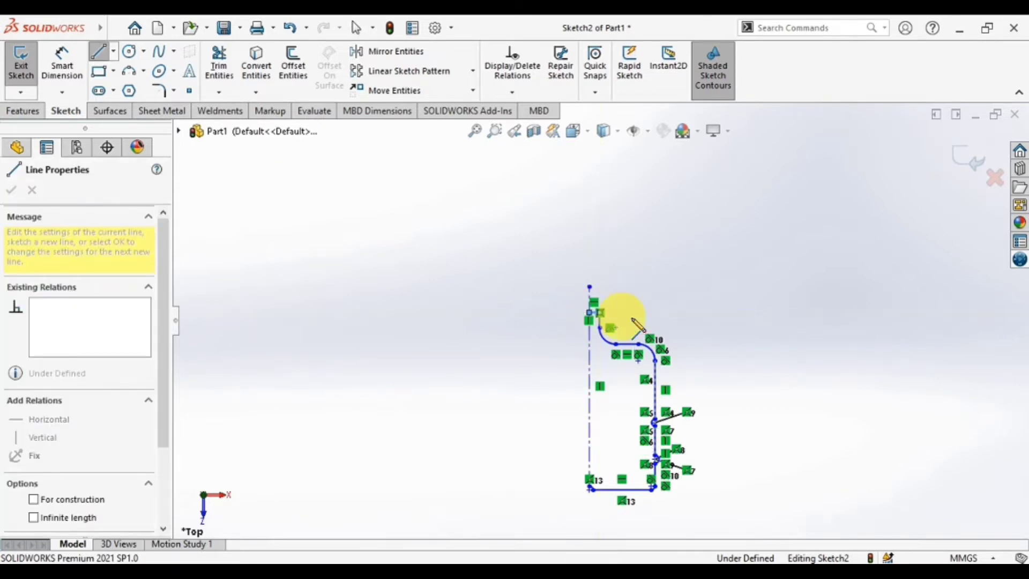
left_click(590, 487)
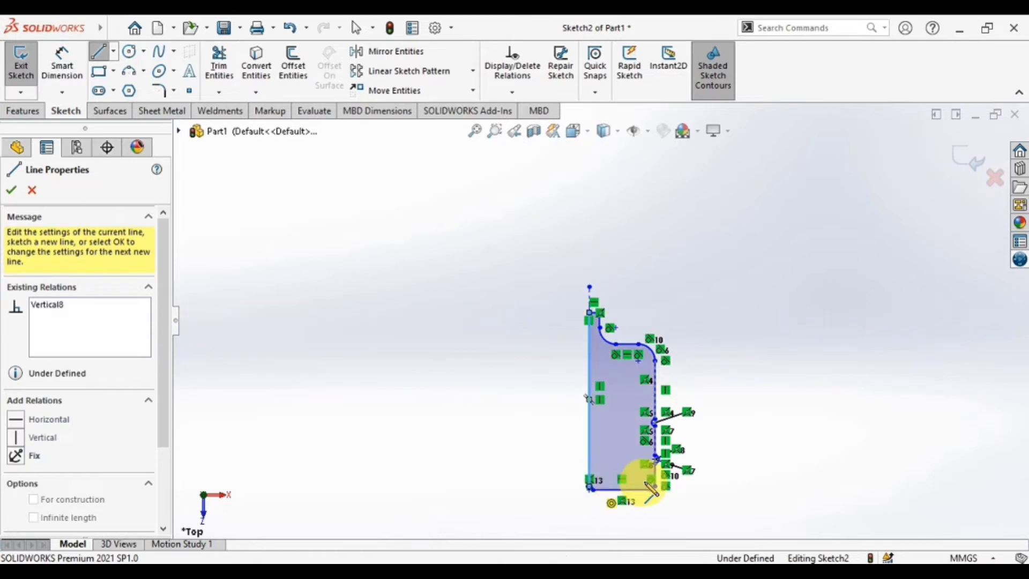
key("Escape")
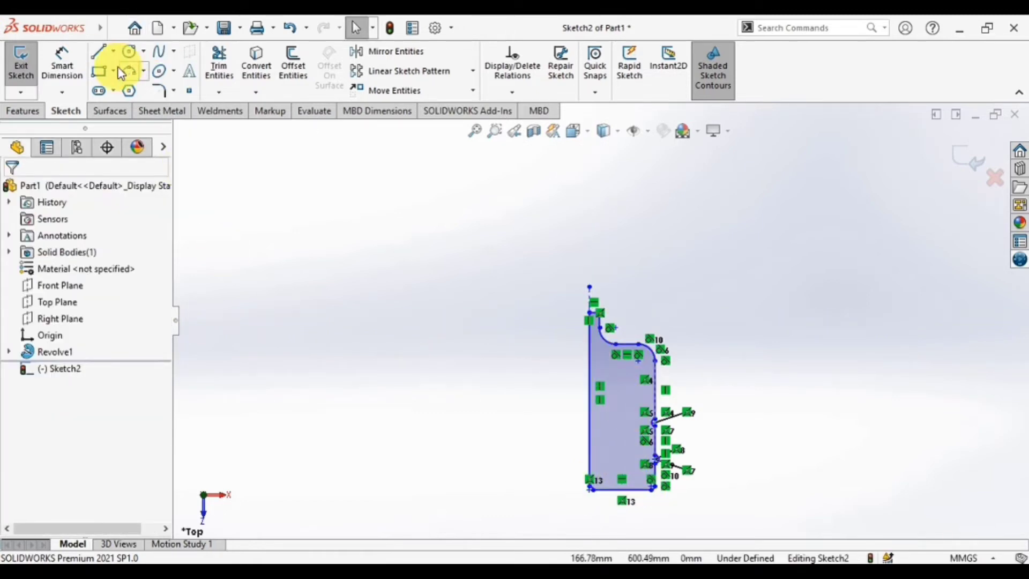
left_click(30, 111)
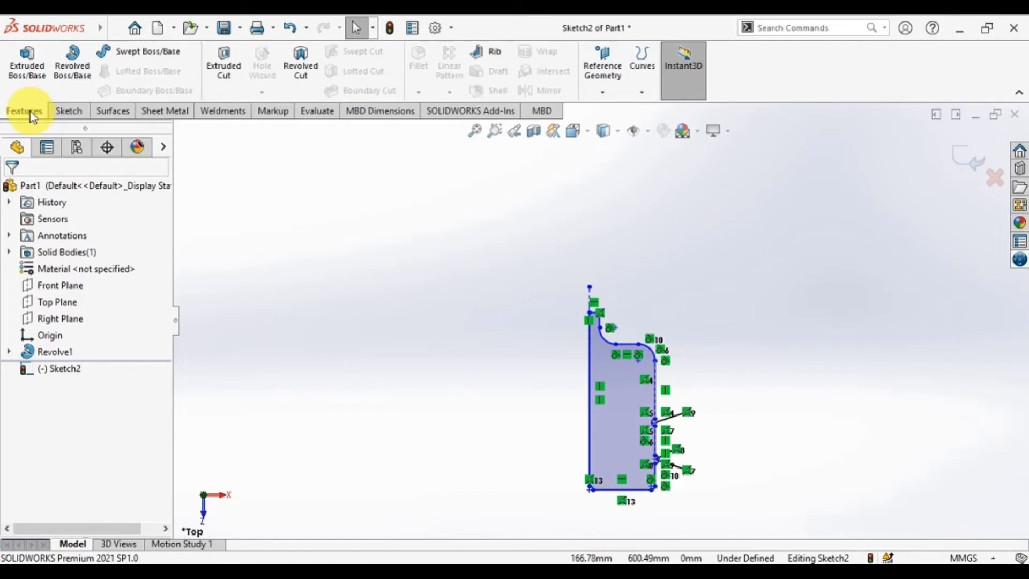
left_click(74, 64)
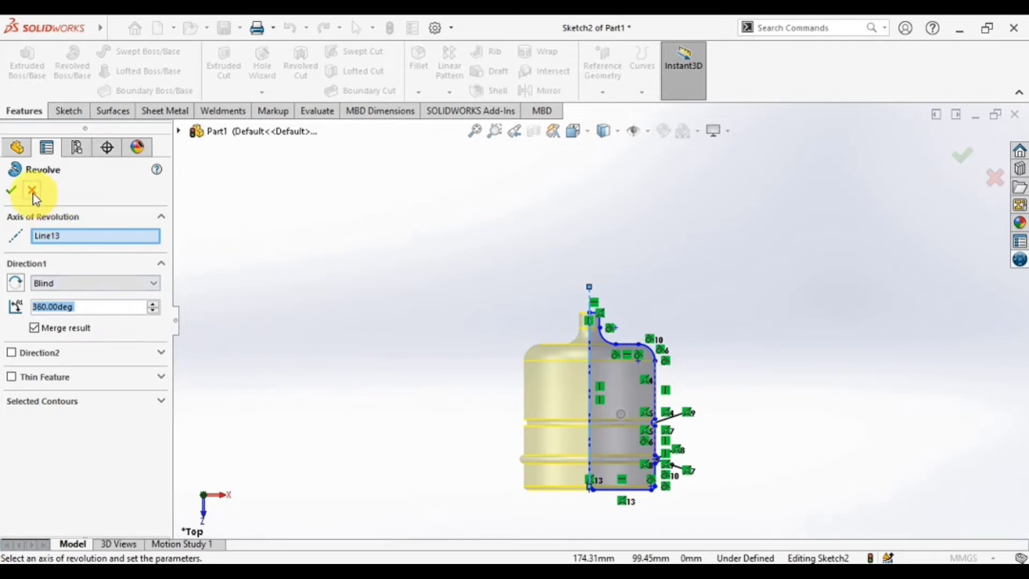
left_click(11, 190)
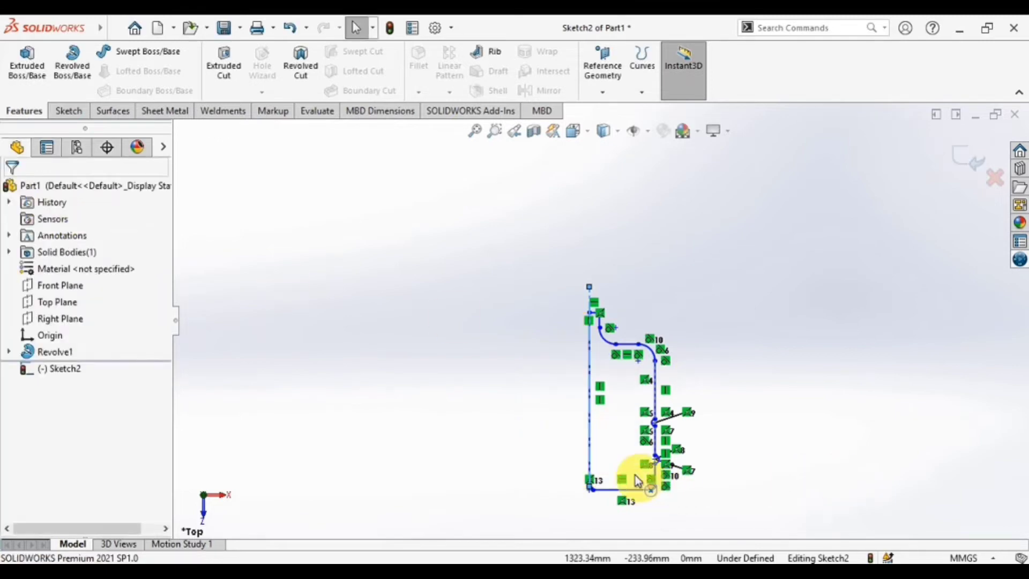
Try to reshape the shoulder's rounded corner by moving the arc's lower endpoint toward the centerline.
scroll(663, 448, "down", 5)
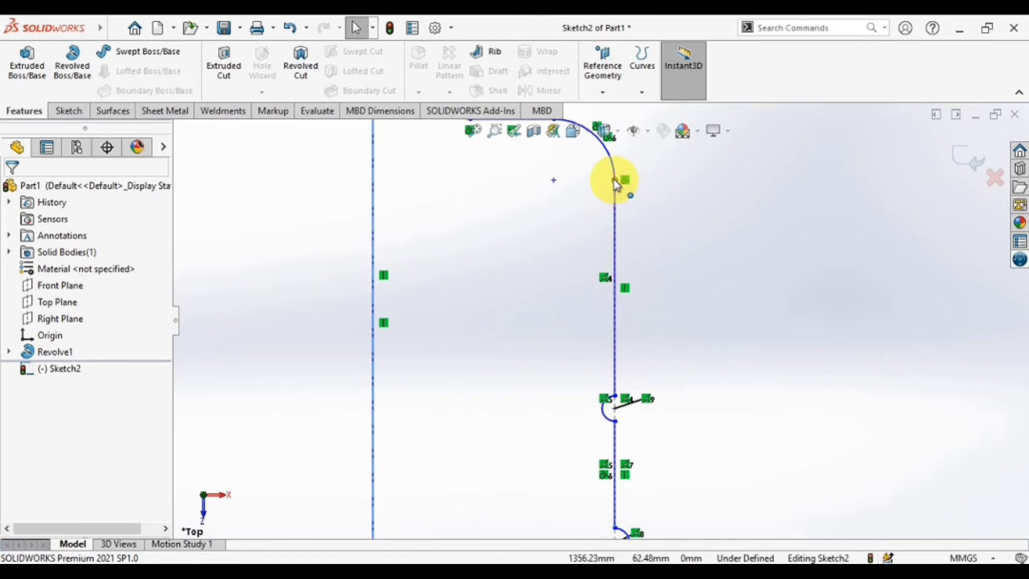
left_click_drag(612, 180, 579, 182)
scroll(700, 296, "up", 5)
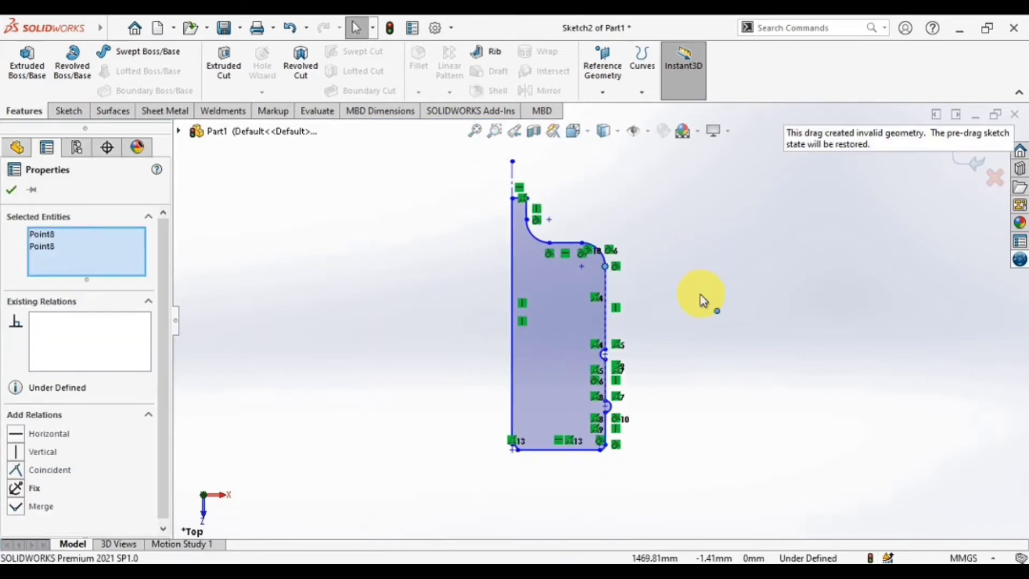
Enlarge the rounded outer bottom corner by moving its arc's endpoint on the bottom line inward to about X 1331.7 mm.
scroll(603, 470, "down", 6)
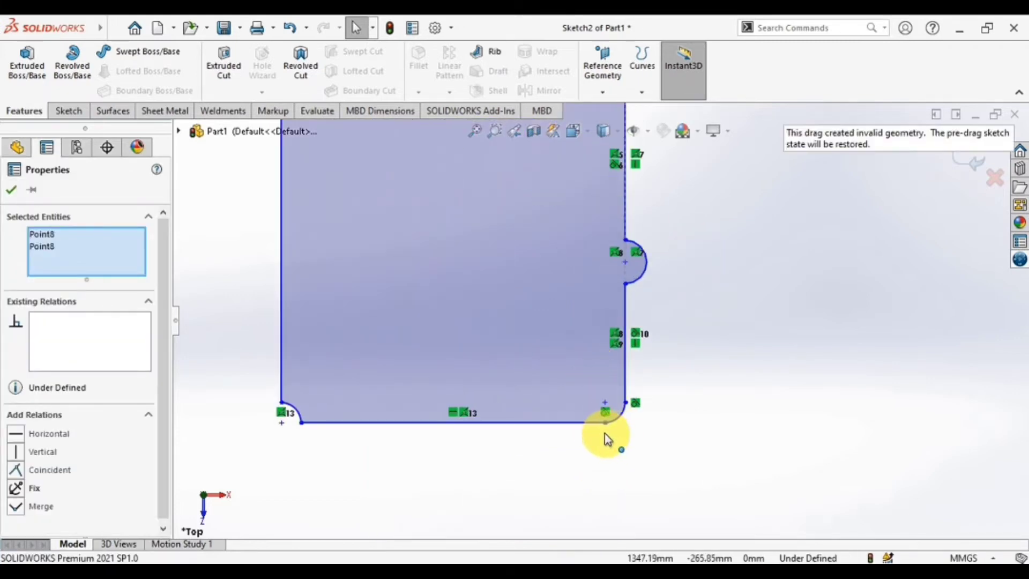
left_click(598, 425)
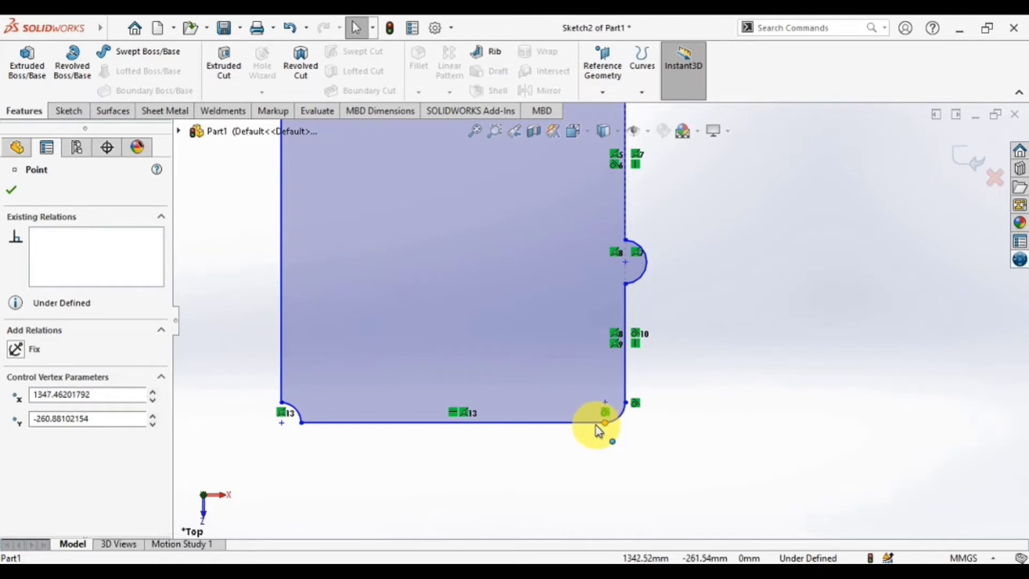
left_click_drag(590, 423, 571, 418)
scroll(685, 450, "up", 4)
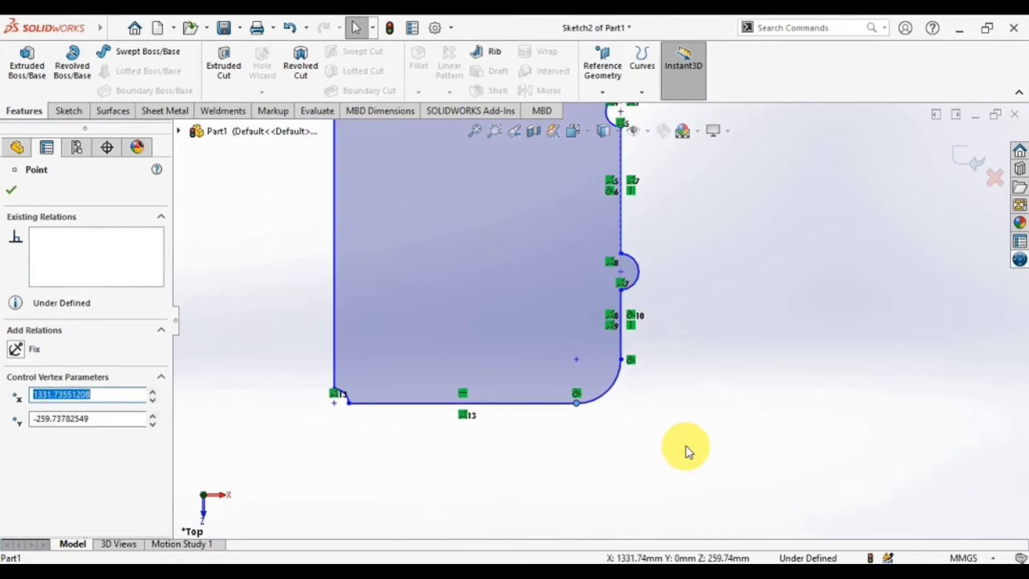
Reduce the outward semicircular arc to about 5.21 mm radius and the inward semicircular arc above it to about 6.25 mm.
scroll(611, 294, "down", 5)
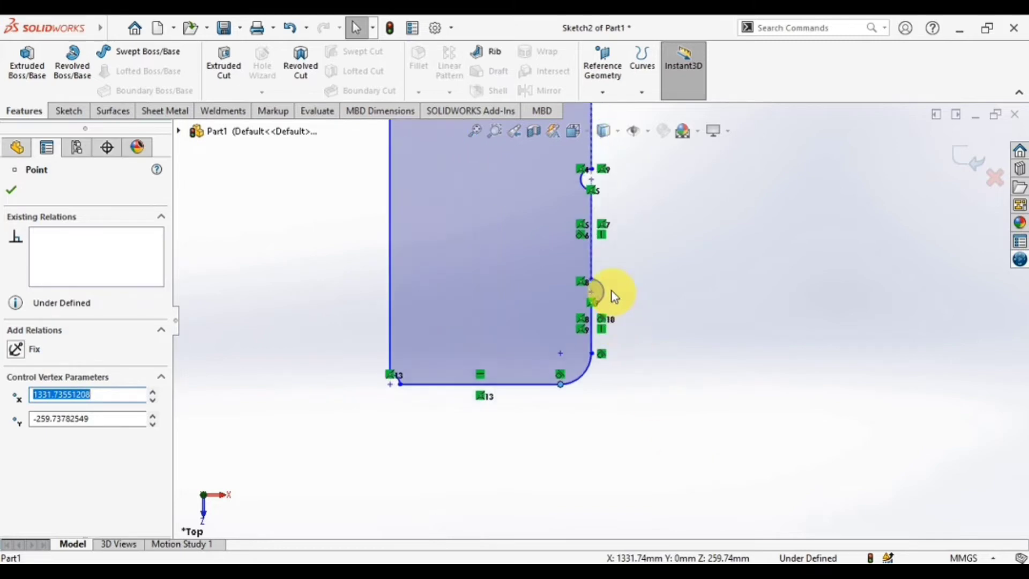
left_click_drag(599, 316, 587, 316)
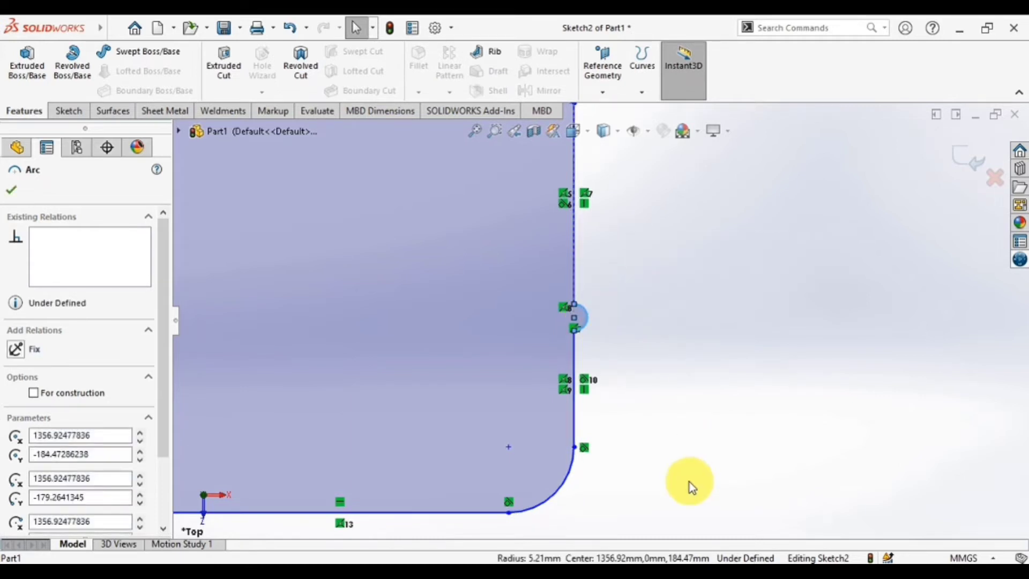
scroll(690, 481, "up", 3)
scroll(577, 190, "down", 3)
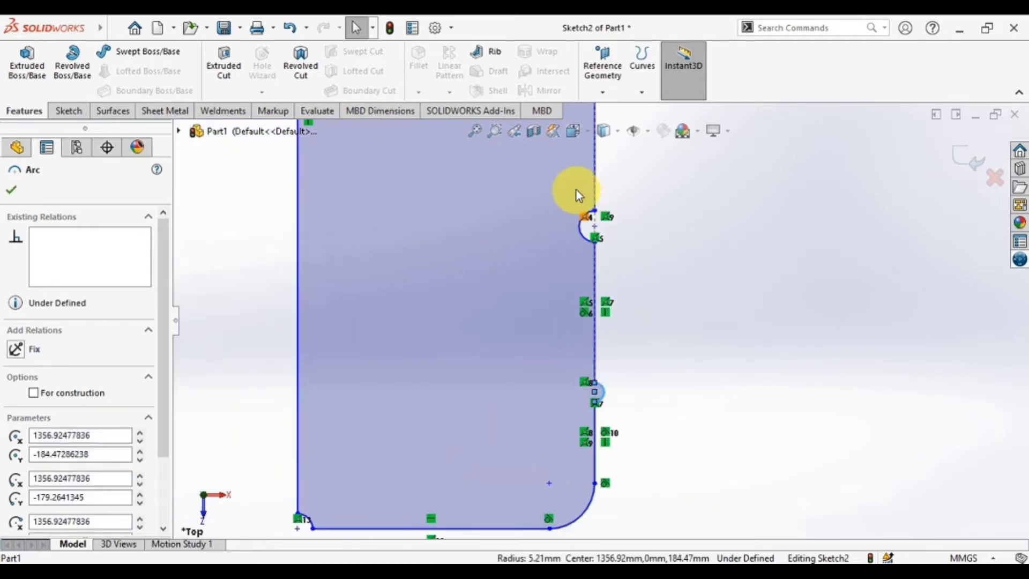
scroll(577, 190, "down", 2)
left_click_drag(584, 262, 621, 260)
scroll(647, 347, "up", 4)
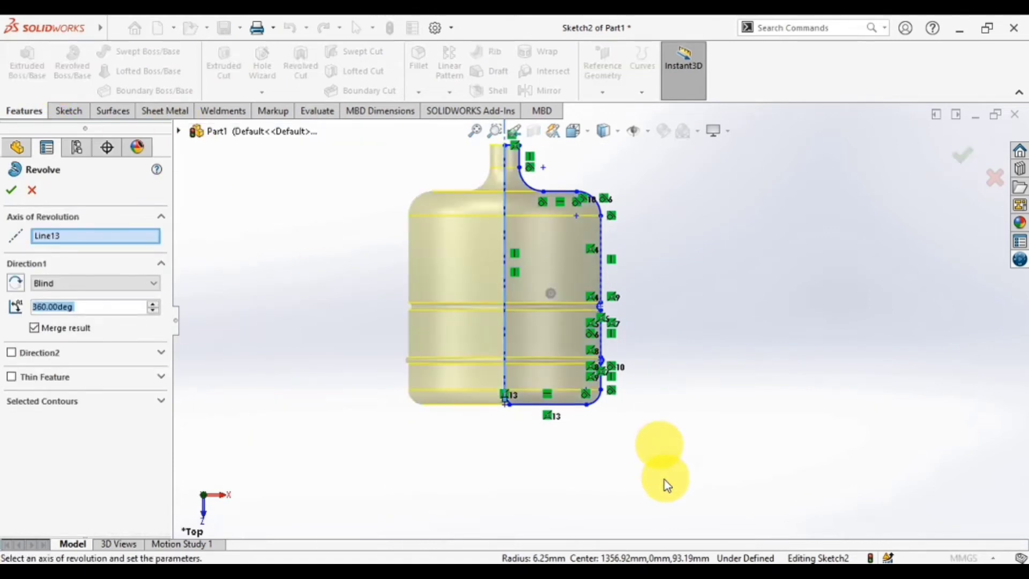
Revolve the closed bottle profile 360 degrees about the vertical centerline as a blind solid with Merge result enabled.
mouse_move(664, 480)
middle_mouse_down()
mouse_move(661, 492)
mouse_move(712, 370)
mouse_move(678, 427)
mouse_move(692, 433)
middle_mouse_up()
left_click(12, 190)
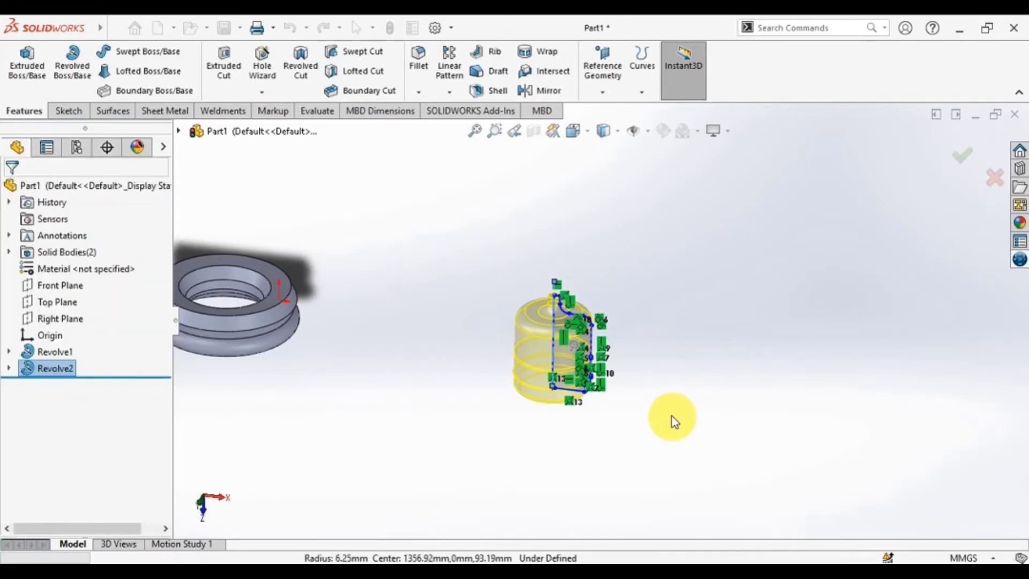
scroll(656, 411, "down", 1)
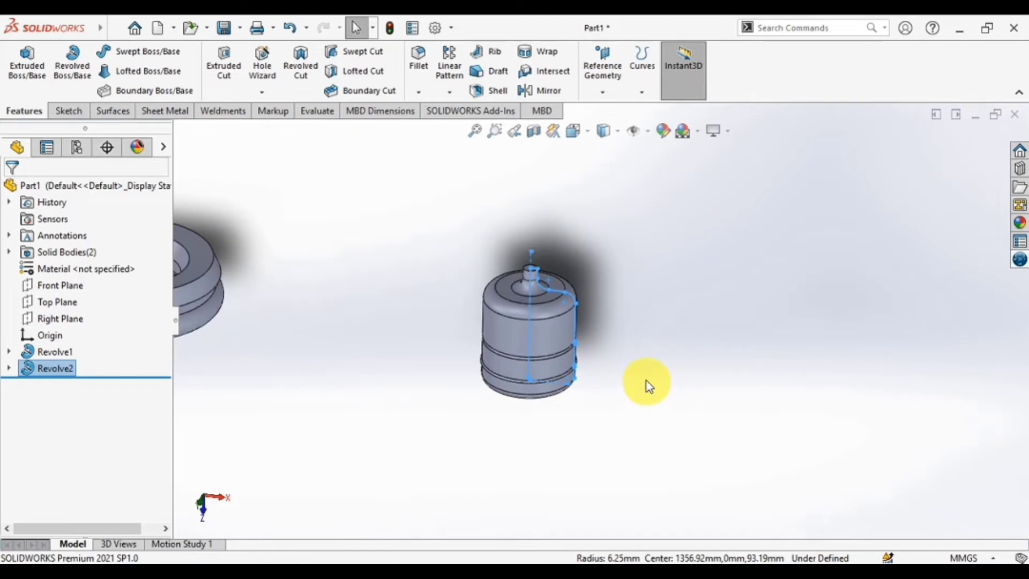
left_click(641, 362)
Shell the revolved bottle to a 1 mm wall thickness with the neck's circular top face removed and the preview shown.
scroll(601, 309, "down", 3)
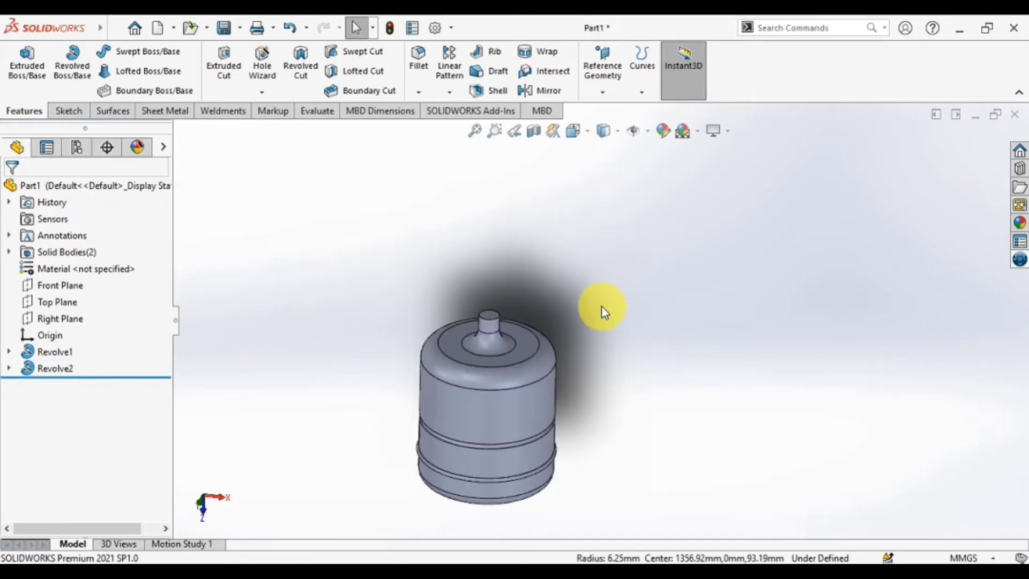
scroll(603, 416, "up", 3)
middle_click_drag(612, 433, 556, 436)
scroll(568, 473, "down", 2)
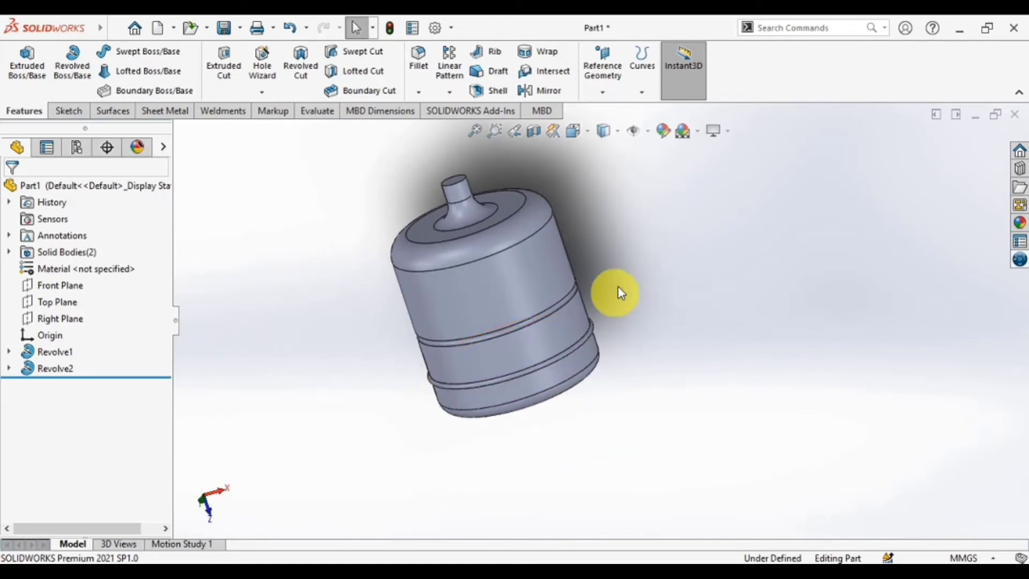
middle_click_drag(692, 246, 715, 363)
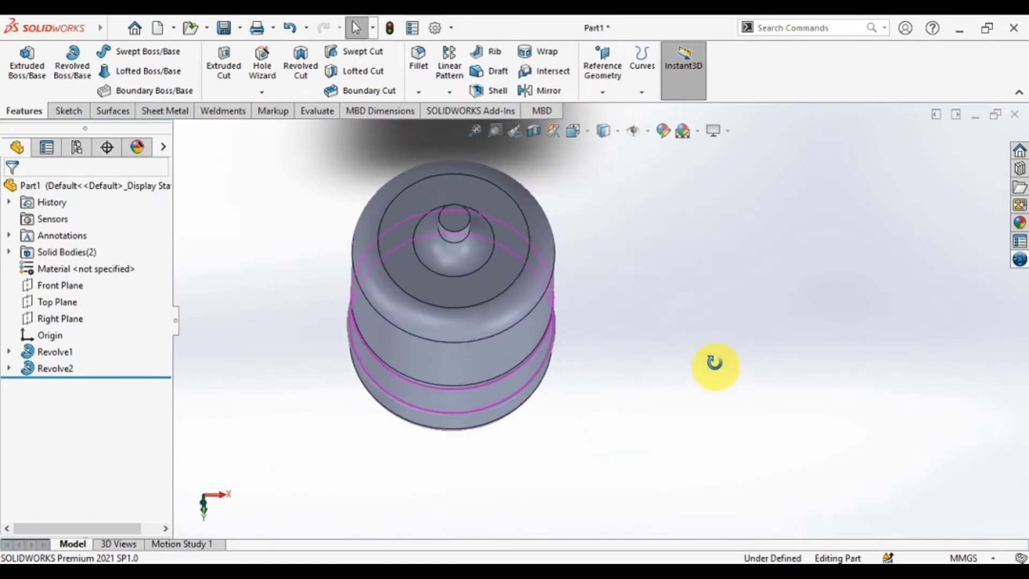
left_click(459, 235)
left_click(484, 91)
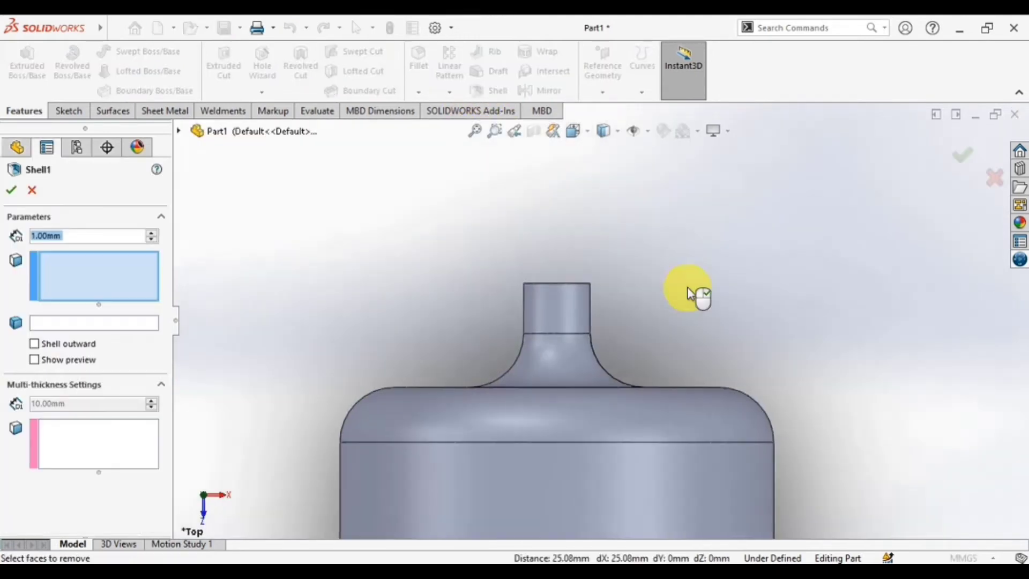
middle_click_drag(690, 291, 729, 382)
left_click(583, 246)
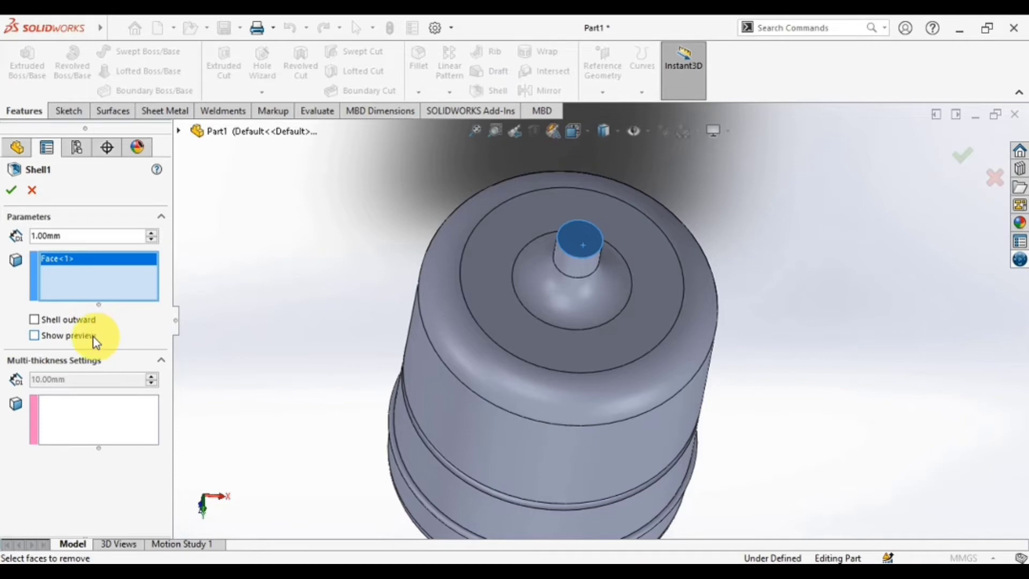
left_click(35, 335)
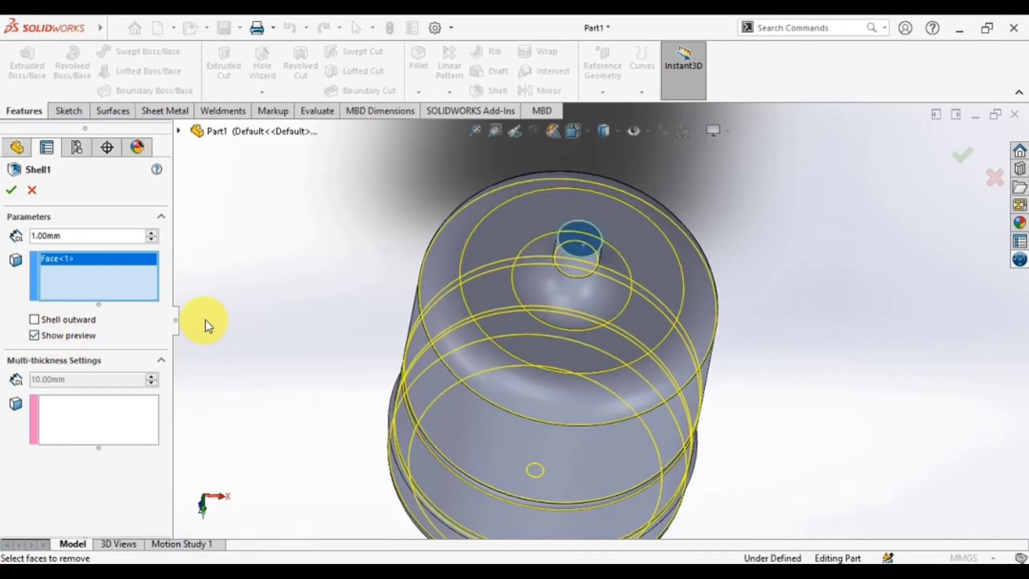
middle_click_drag(242, 336, 239, 303)
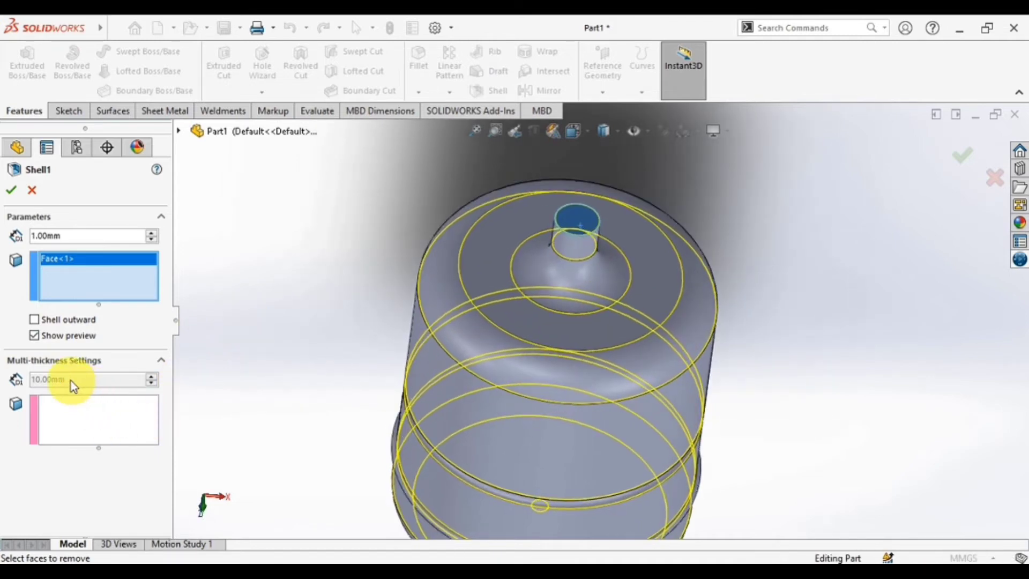
left_click(13, 190)
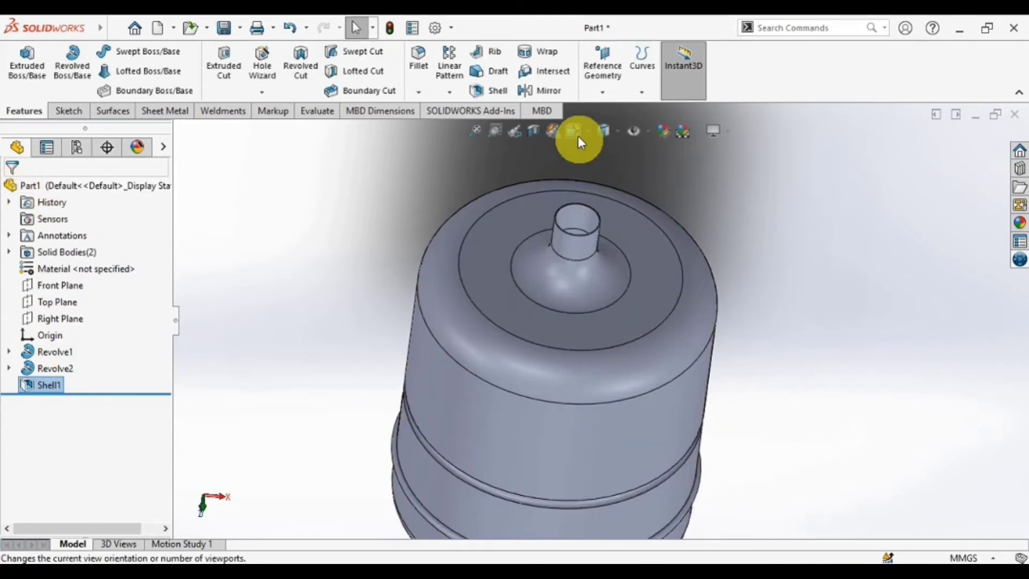
Apply a planar section view through the part on the Top Plane with a 0 mm offset.
left_click(539, 133)
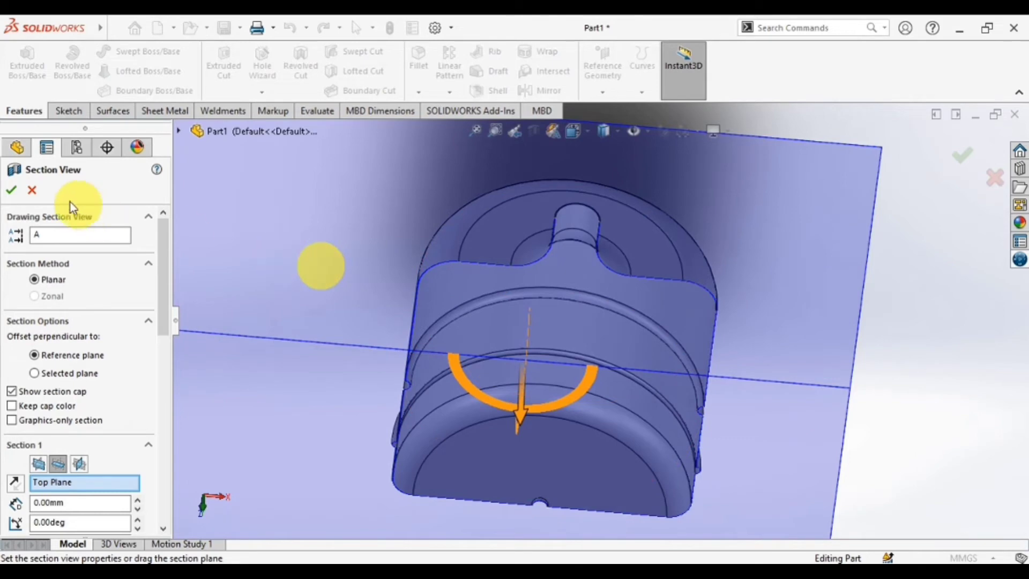
left_click(11, 190)
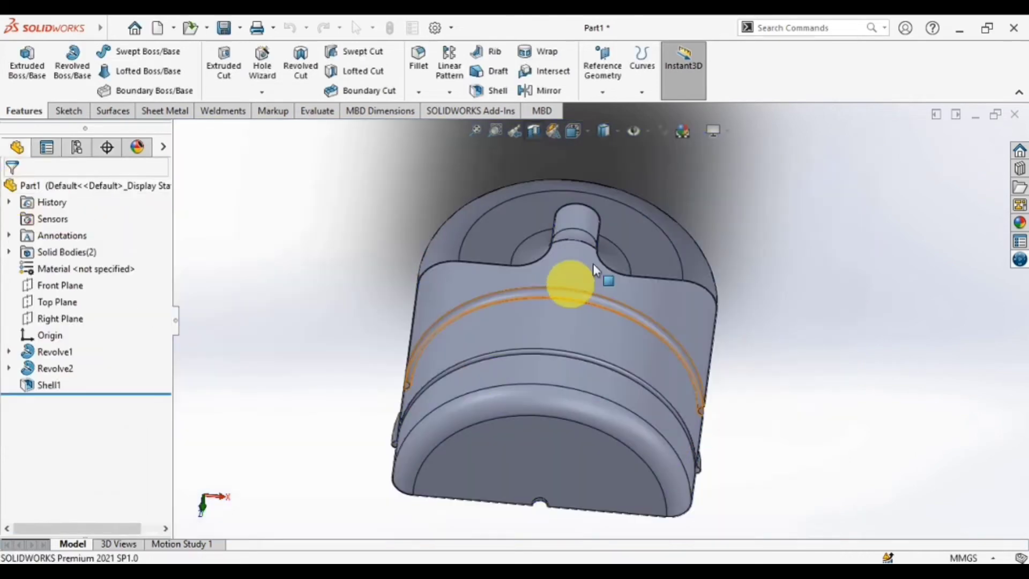
Examine the sectioned bottle's hollow interior and compare it with the ring's solid cross-section.
middle_click_drag(892, 364, 743, 371)
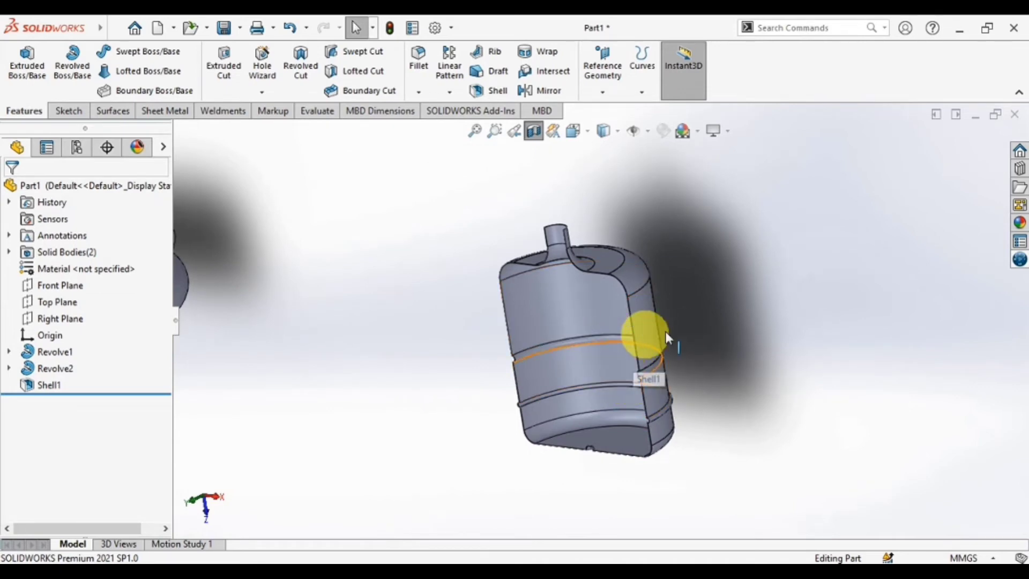
scroll(667, 380, "up", 2)
middle_click_drag(678, 378, 729, 347)
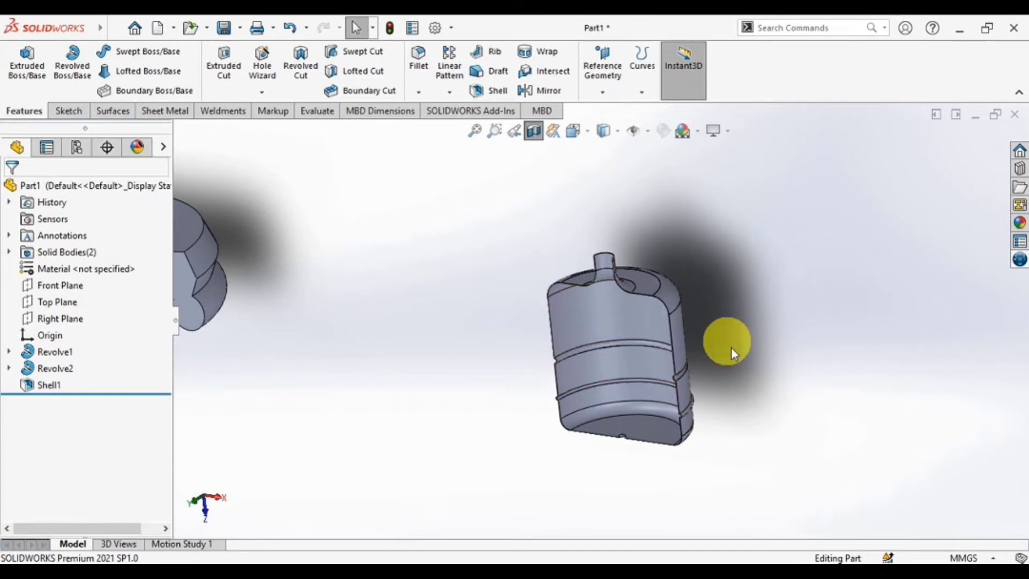
scroll(730, 348, "up", 3)
scroll(539, 349, "up", 2)
scroll(534, 343, "down", 2)
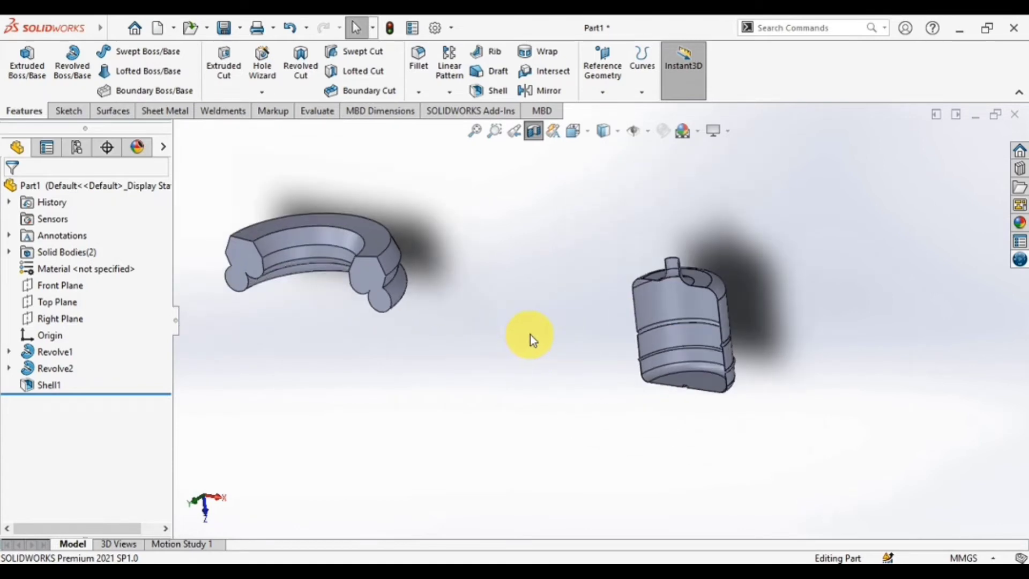
middle_click_drag(529, 334, 513, 292)
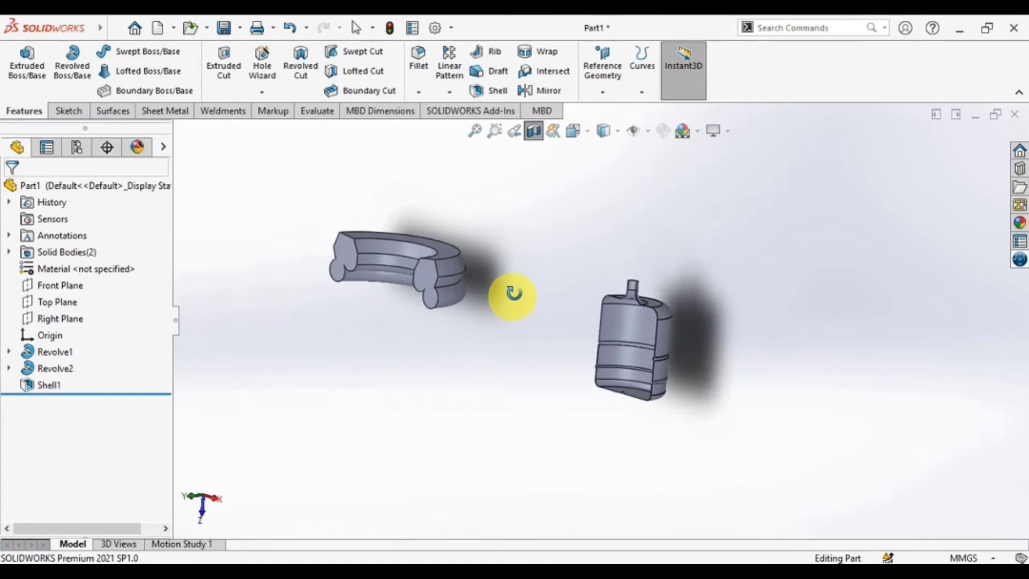
scroll(606, 306, "down", 3)
scroll(755, 394, "up", 2)
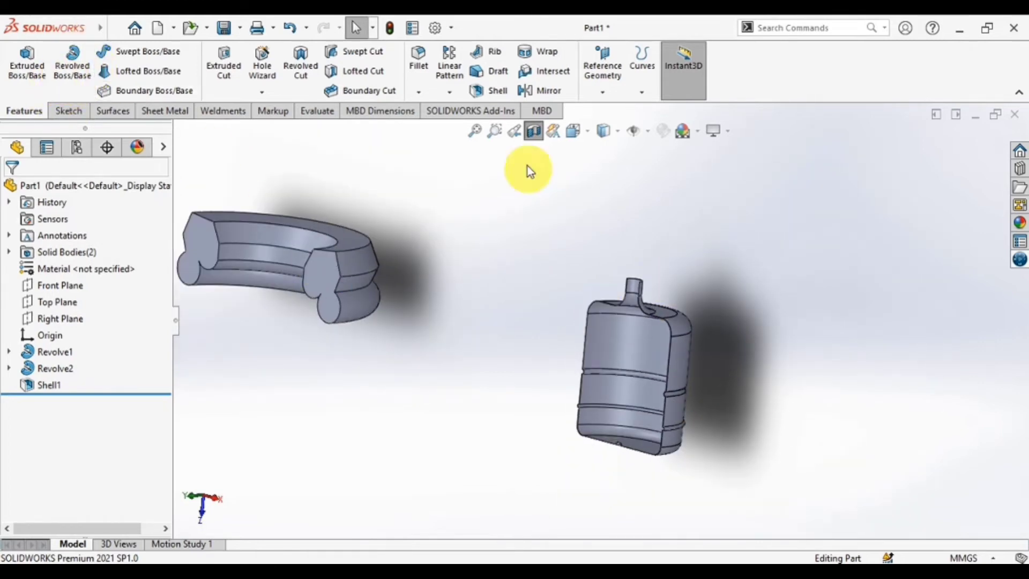
Turn off the section view to restore the full ring and bottle.
left_click(534, 131)
mouse_move(692, 335)
middle_mouse_down()
mouse_move(740, 299)
mouse_move(684, 333)
mouse_move(691, 338)
middle_mouse_up()
scroll(613, 346, "up", 5)
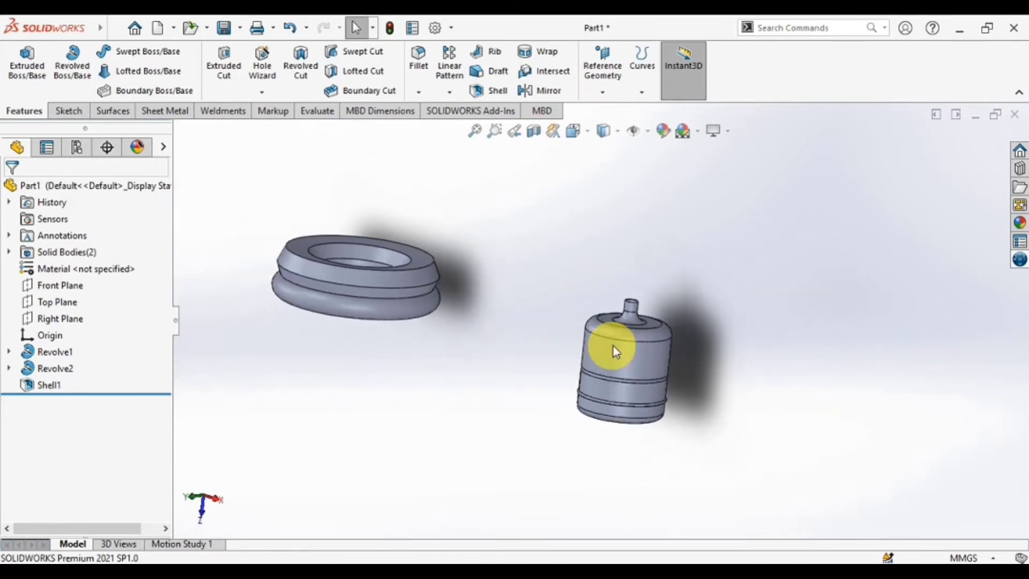
Sketch a corner rectangle on the Top Plane overlapping the outer side edge of the revolved ring.
scroll(364, 257, "down", 6)
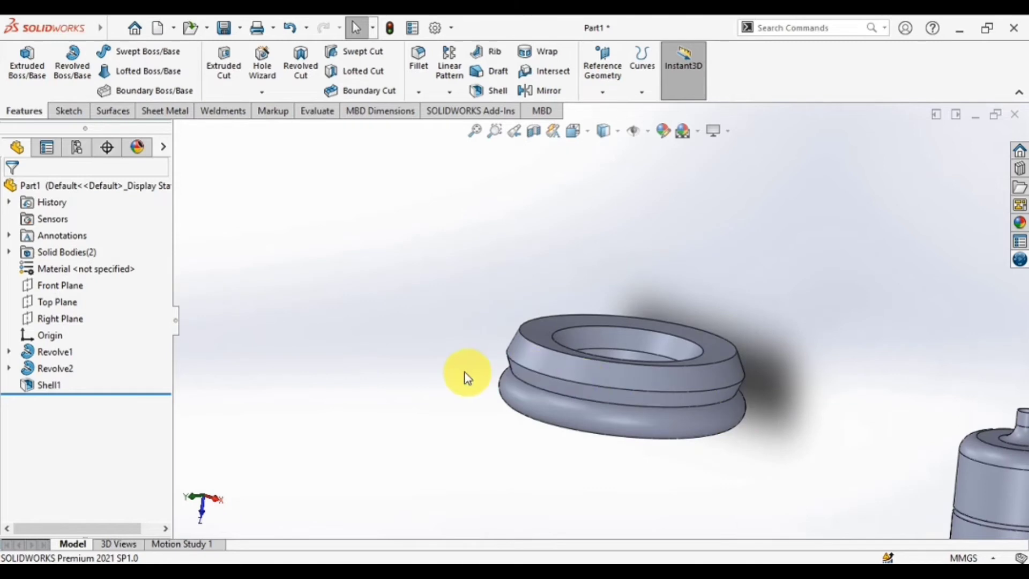
left_click(58, 302)
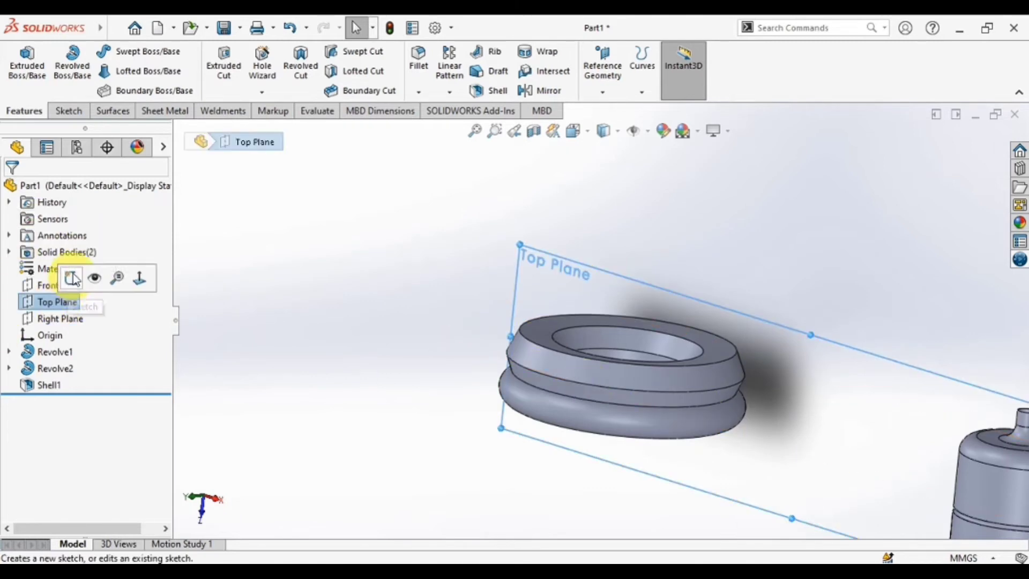
left_click(73, 275)
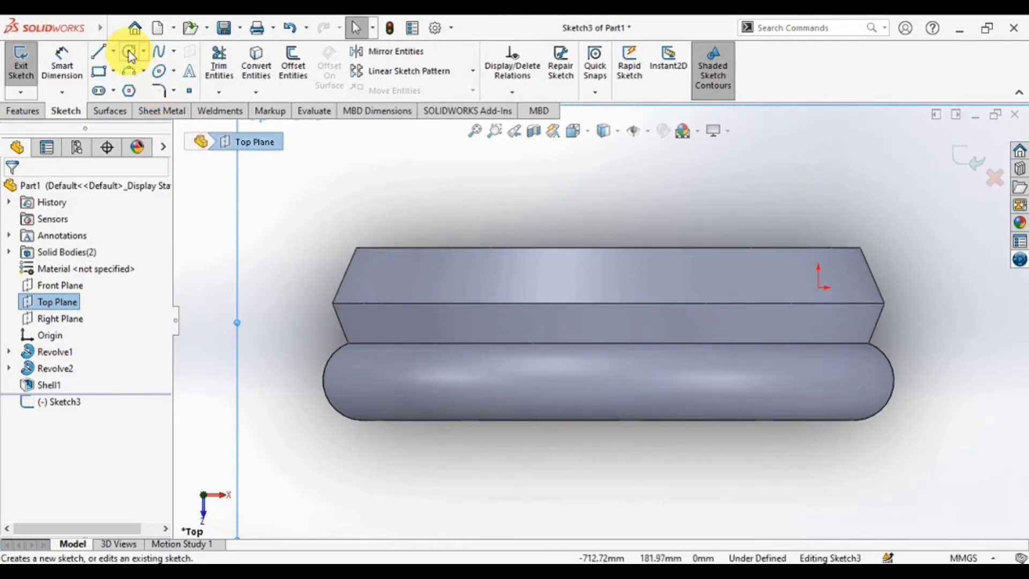
left_click(104, 73)
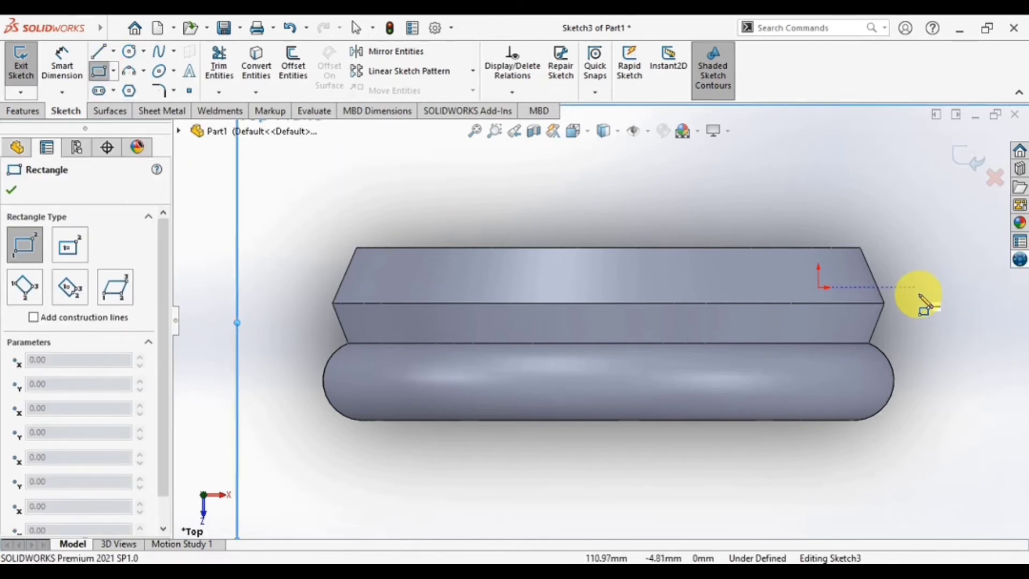
left_click(936, 280)
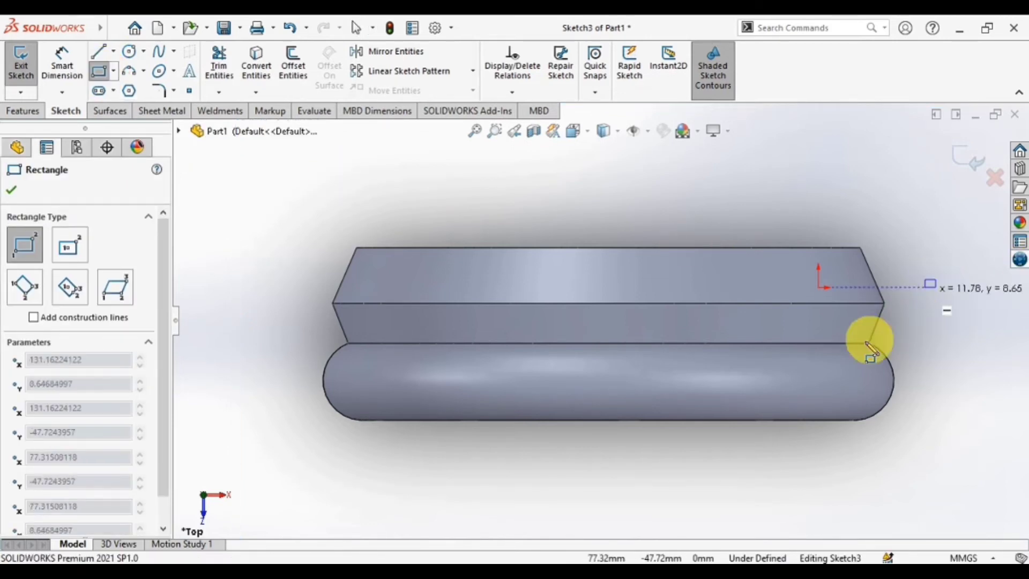
left_click(843, 363)
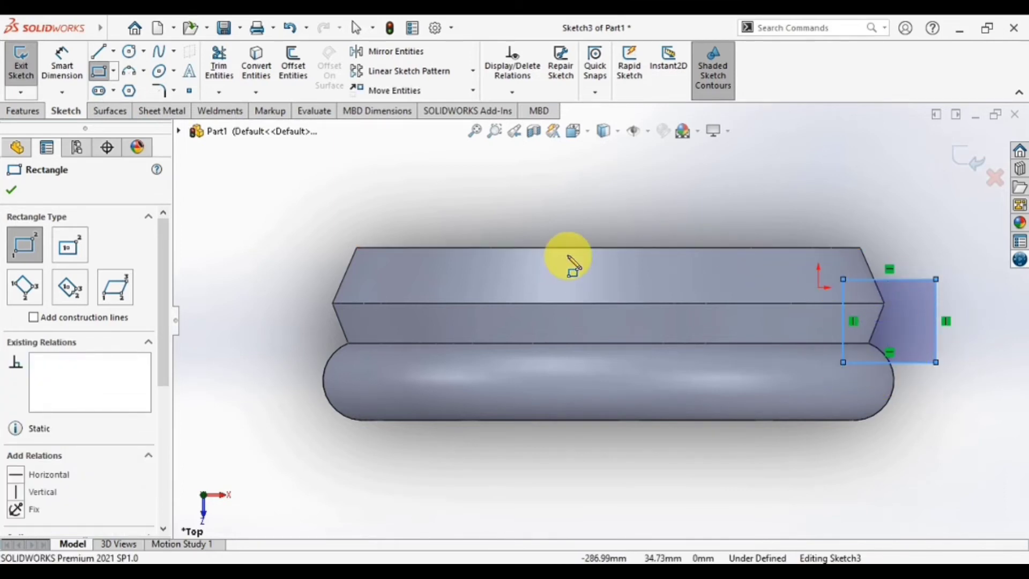
middle_click_drag(662, 200, 662, 235)
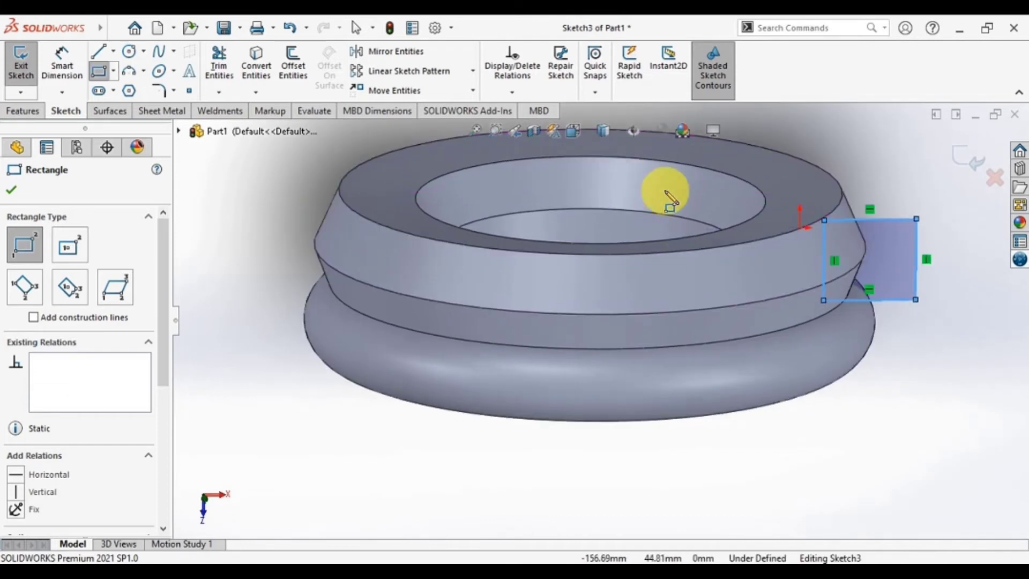
left_click(35, 113)
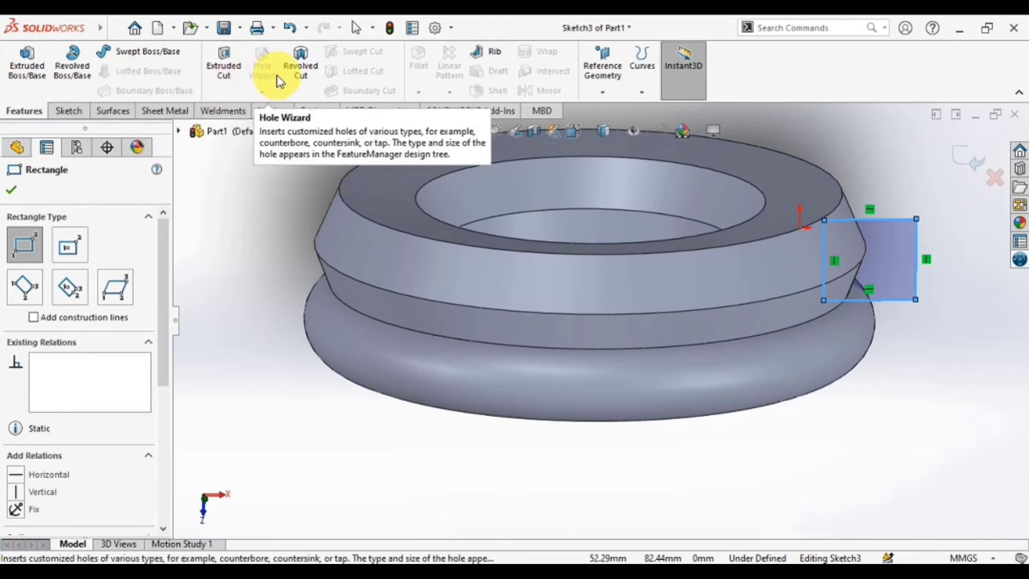
left_click(302, 58)
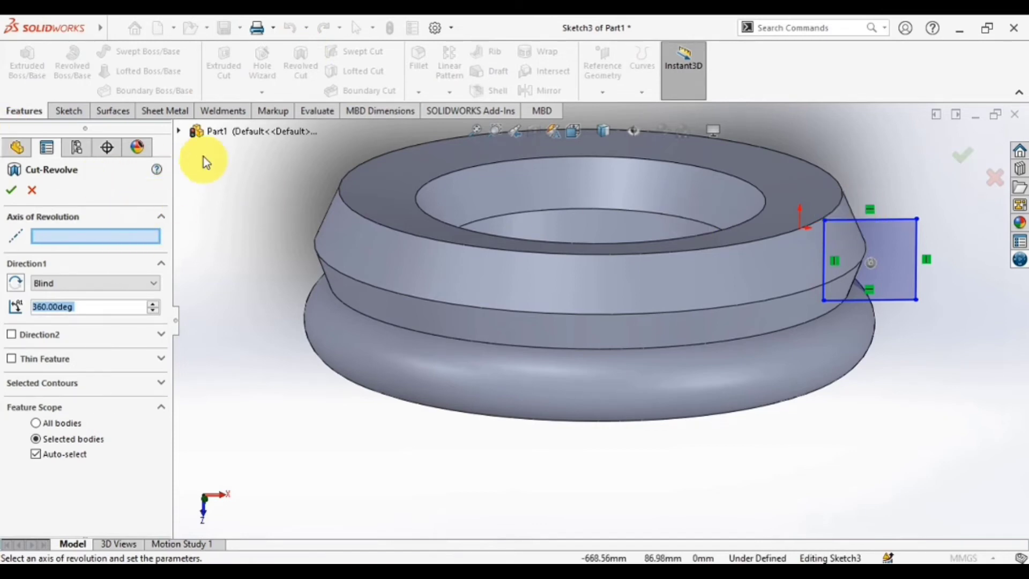
left_click(179, 130)
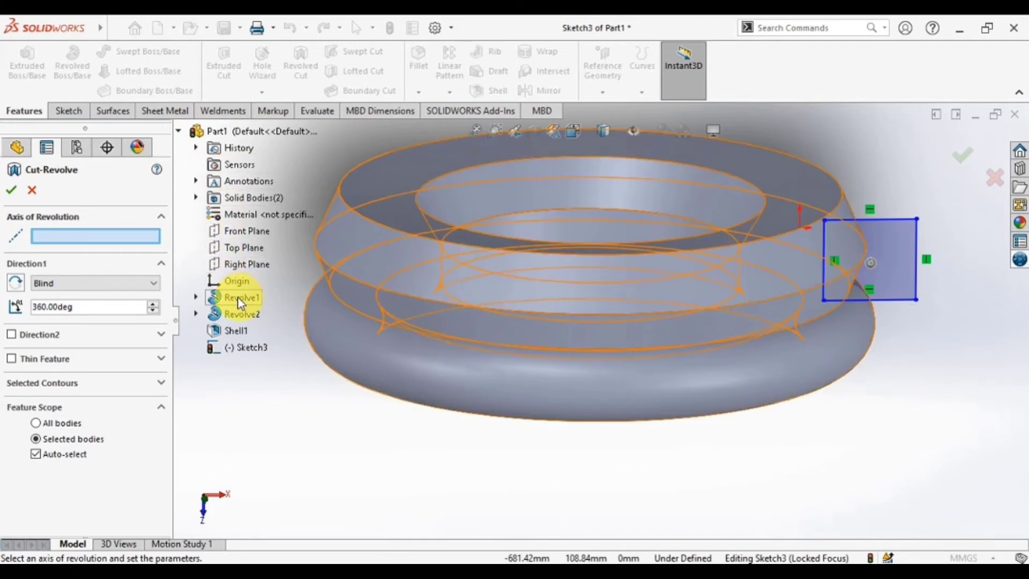
left_click(196, 297)
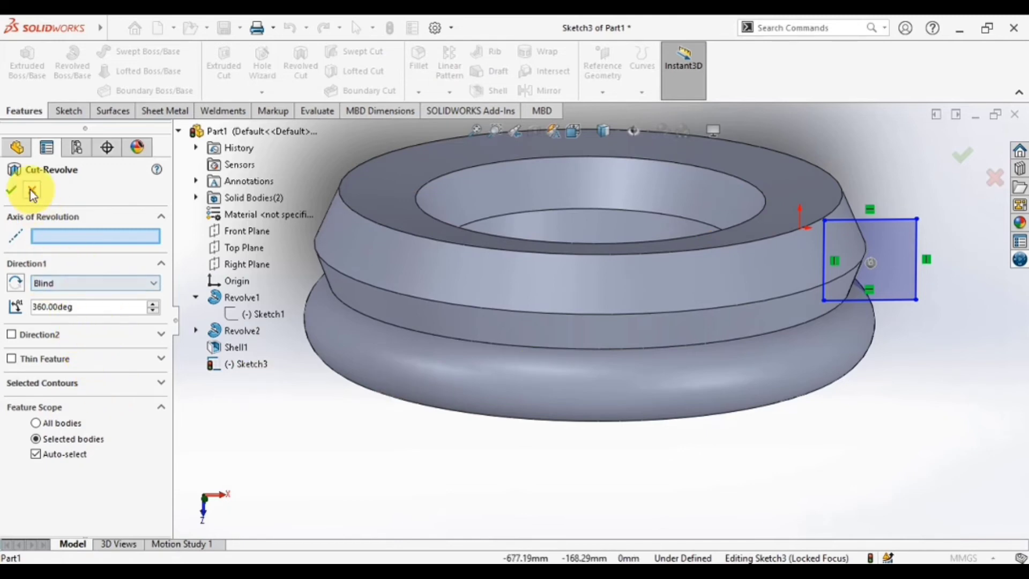
left_click(17, 147)
mouse_move(699, 487)
middle_mouse_down()
mouse_move(682, 446)
mouse_move(707, 496)
middle_mouse_up()
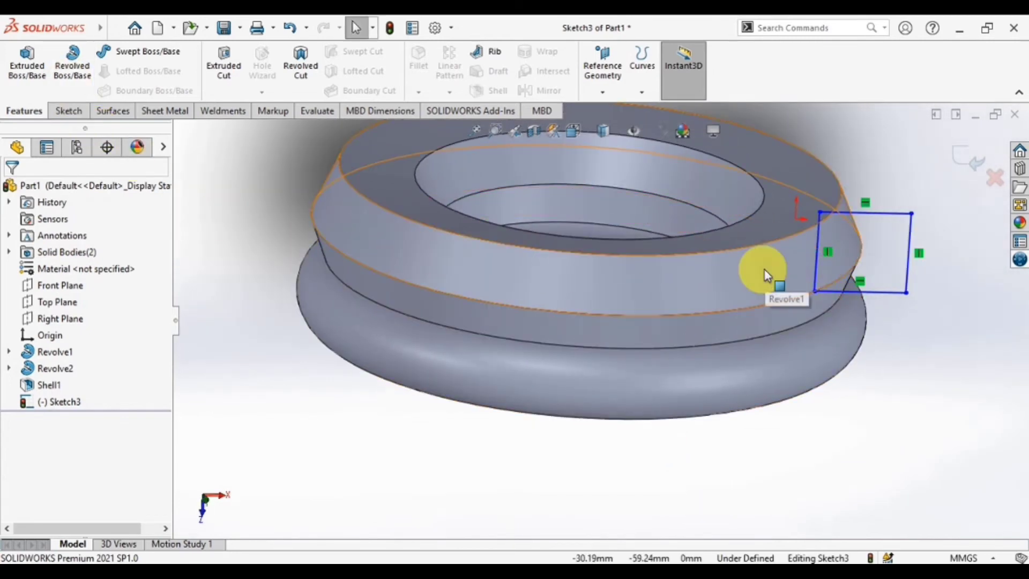
Convert the ring's top edge into a line in the rectangle's sketch, viewed normal to the Top Plane.
key("space")
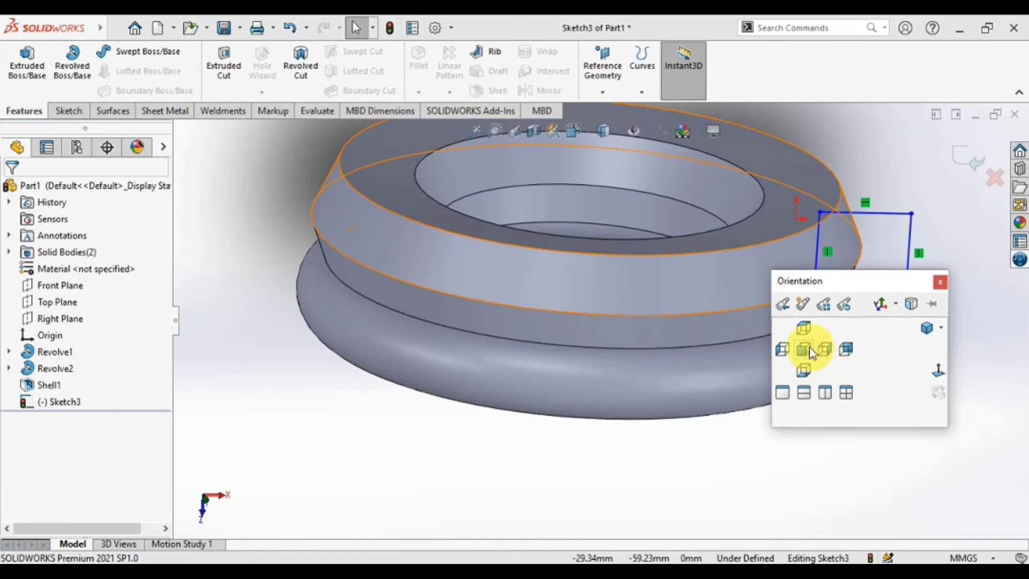
left_click(806, 350)
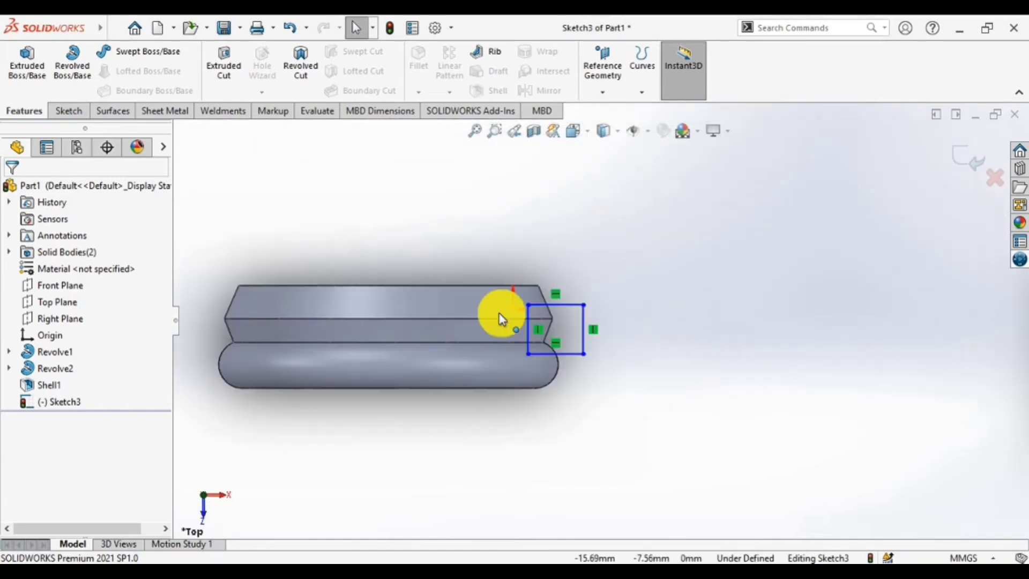
scroll(424, 320, "down", 3)
scroll(943, 383, "up", 2)
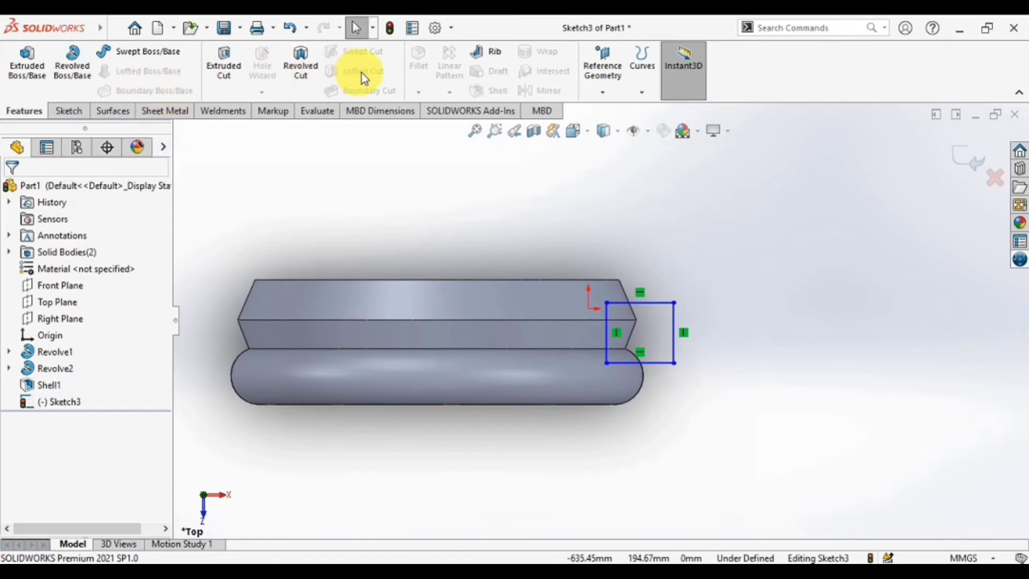
left_click(79, 113)
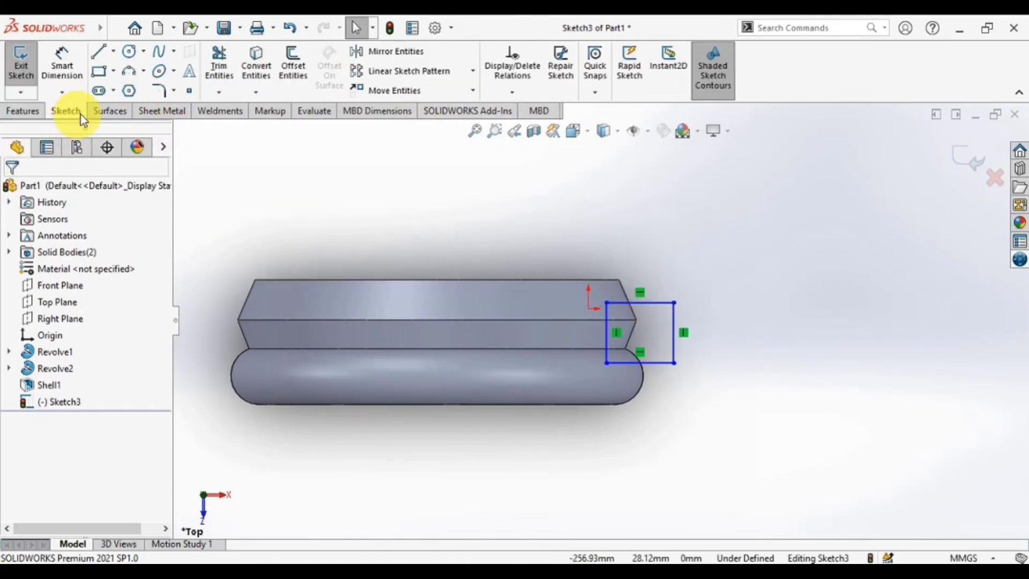
left_click(256, 63)
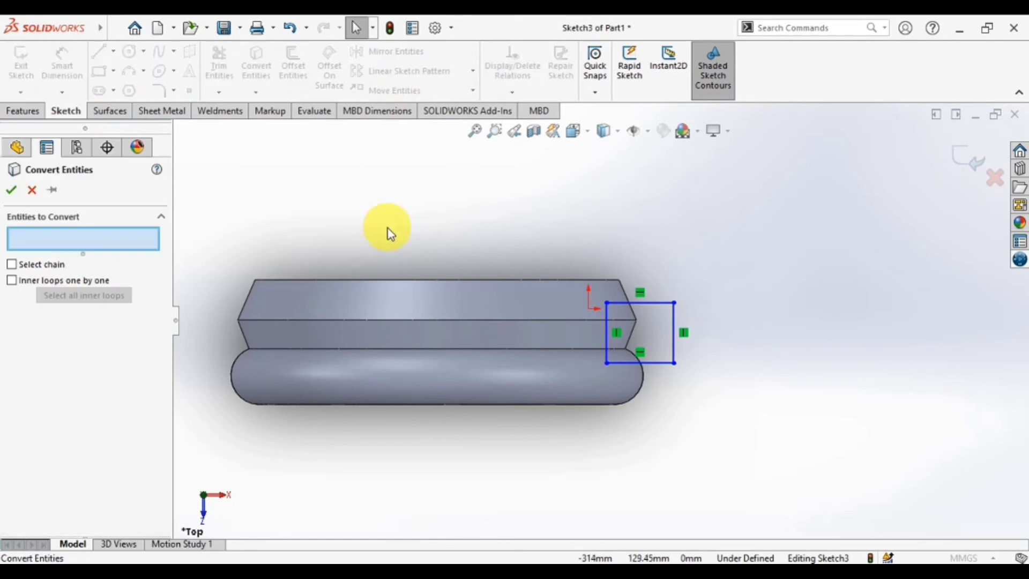
left_click(422, 280)
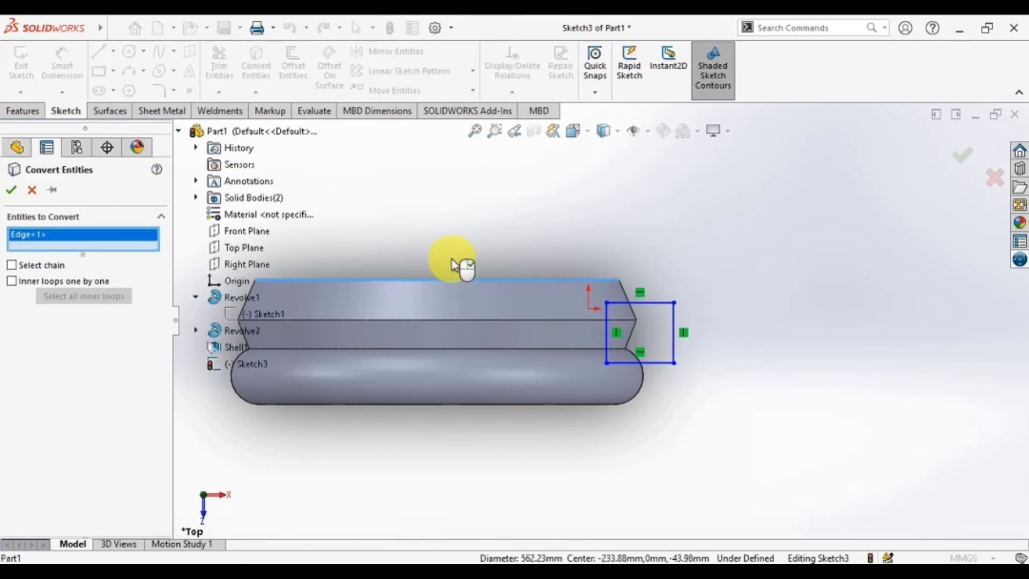
left_click(13, 190)
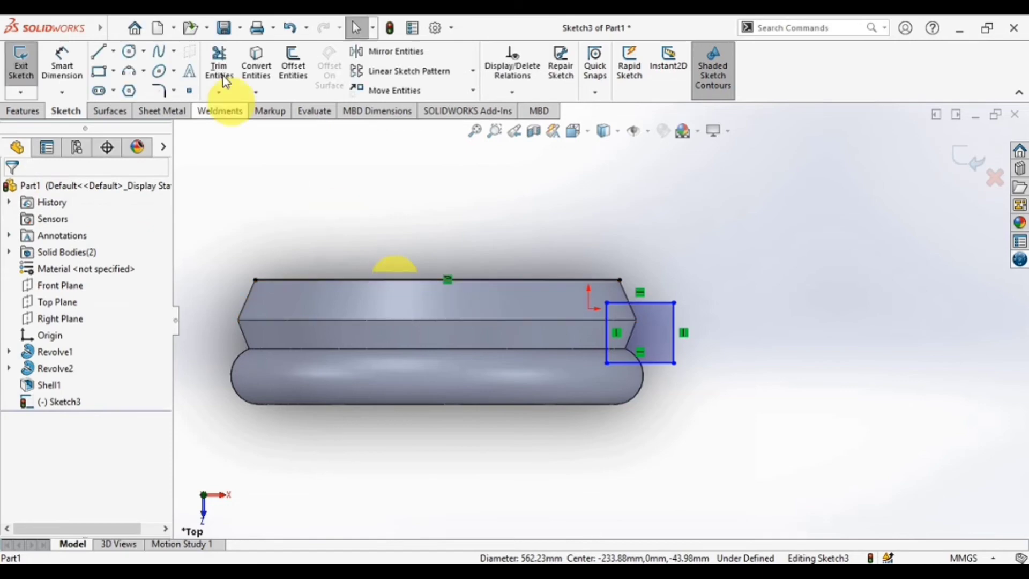
Draw a vertical construction centerline from the converted line's midpoint down past the ring, and delete the converted line.
left_click(113, 51)
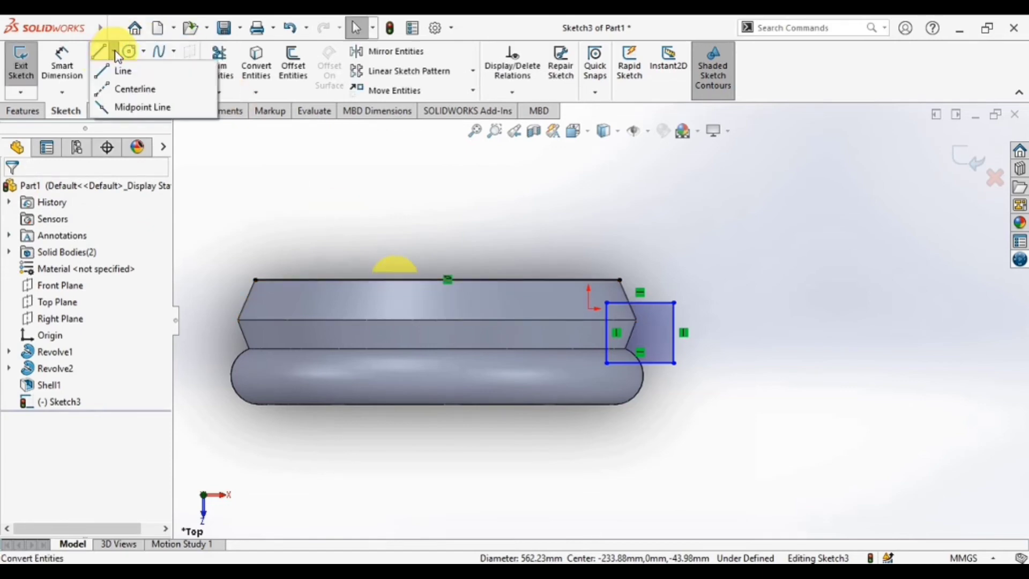
left_click(122, 87)
scroll(450, 289, "down", 4)
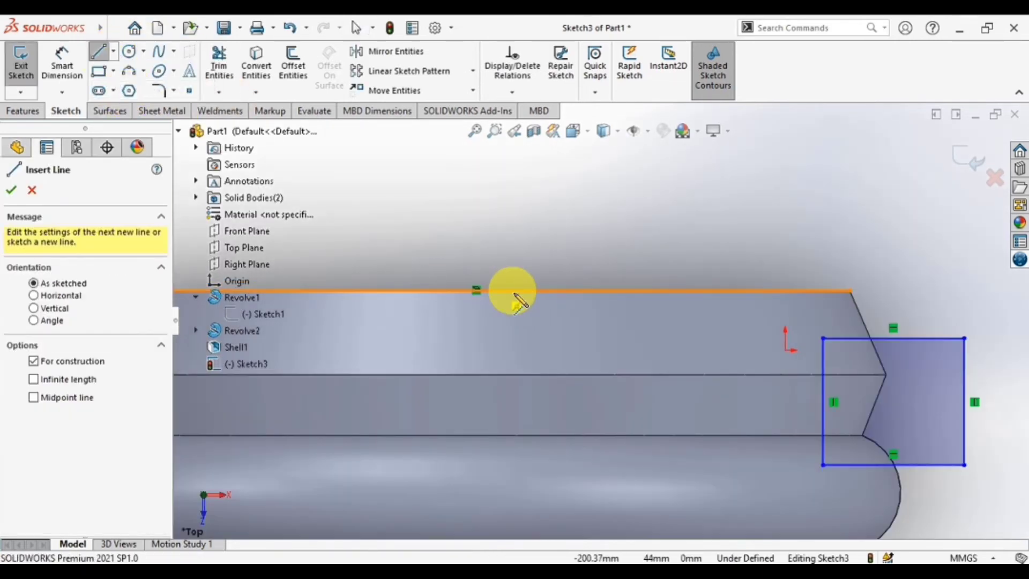
left_click(475, 292)
scroll(482, 203, "up", 4)
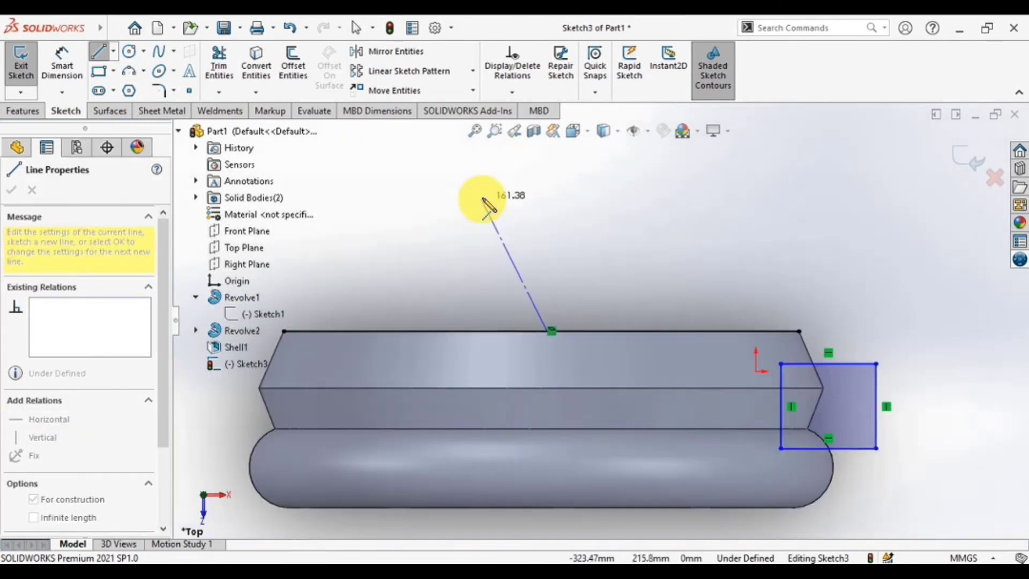
scroll(488, 204, "up", 1)
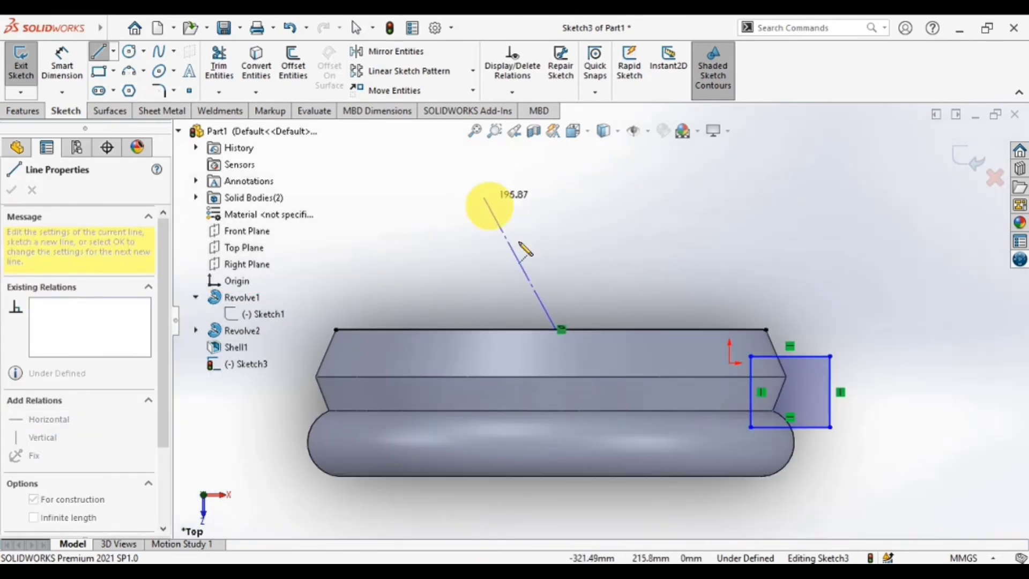
left_click(558, 510)
key("Escape")
key("Escape")
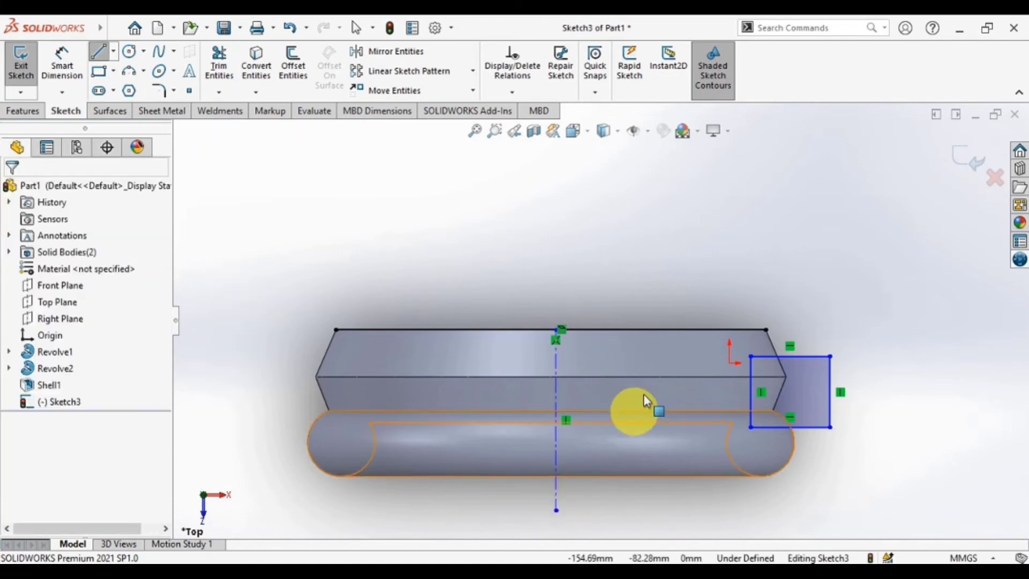
key("Escape")
left_click(634, 331)
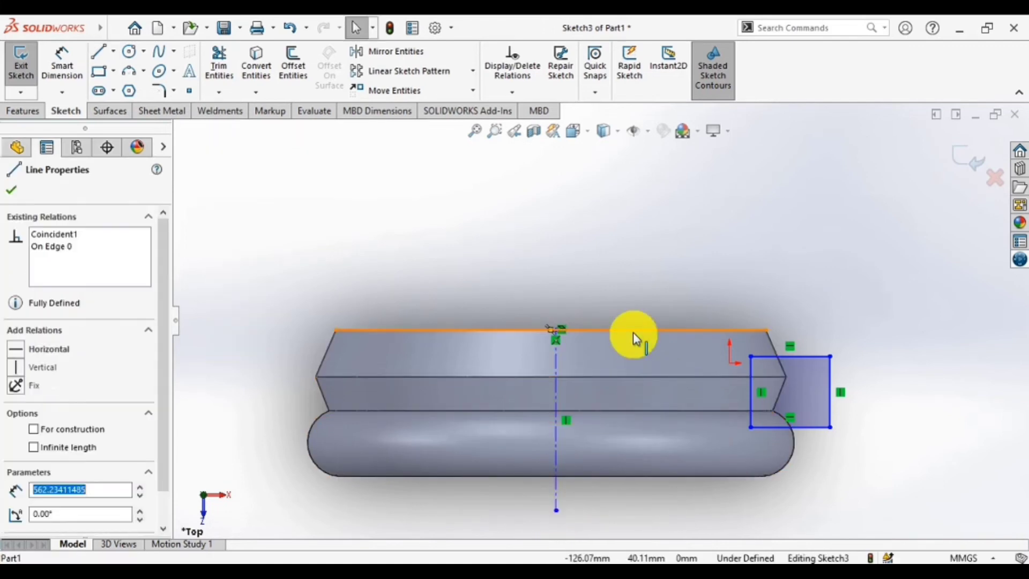
key("Escape")
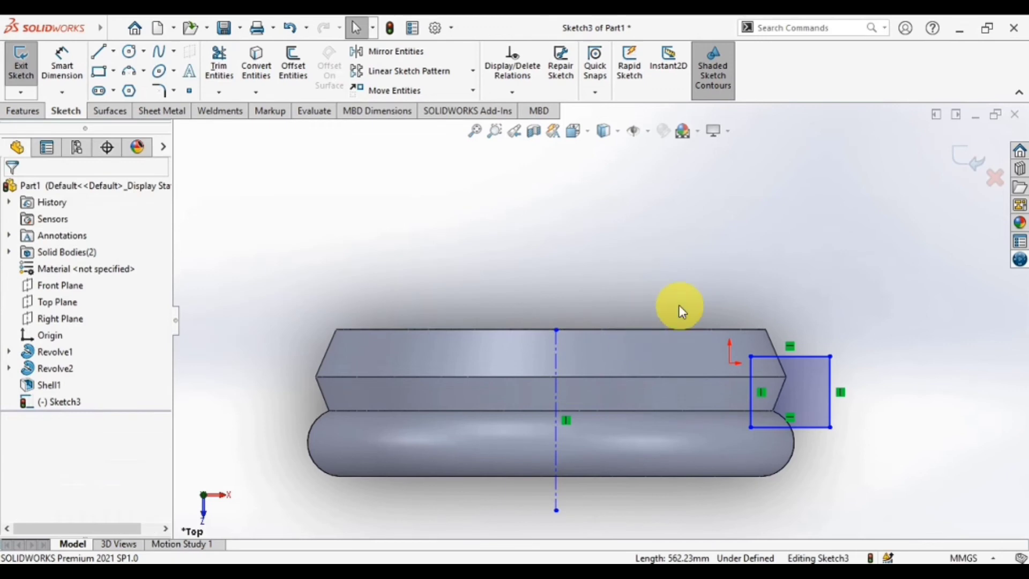
Cut a groove around the ring by revolving the rectangle 360 degrees about the vertical centerline as a blind Revolved Cut.
left_click(27, 113)
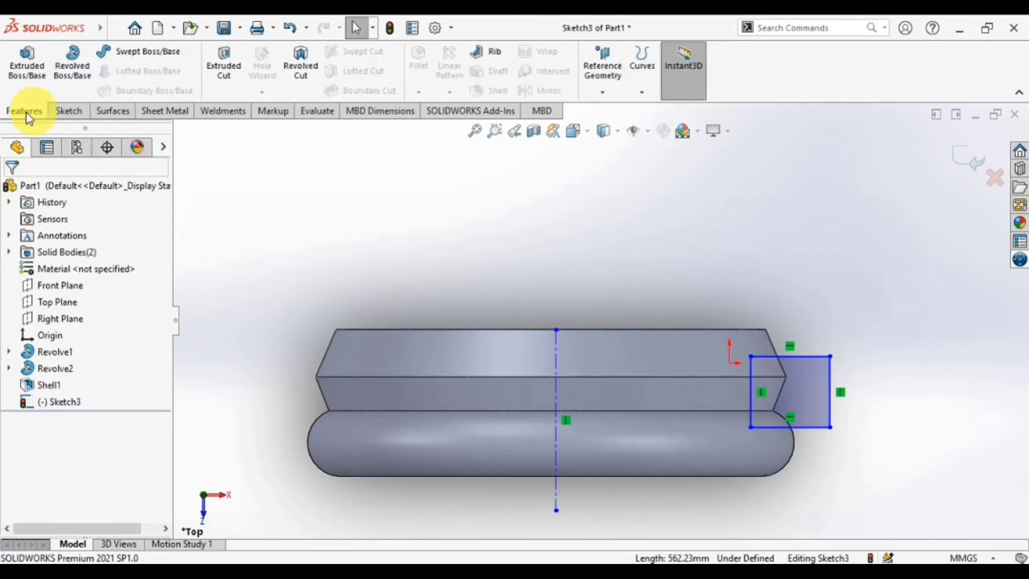
left_click(302, 63)
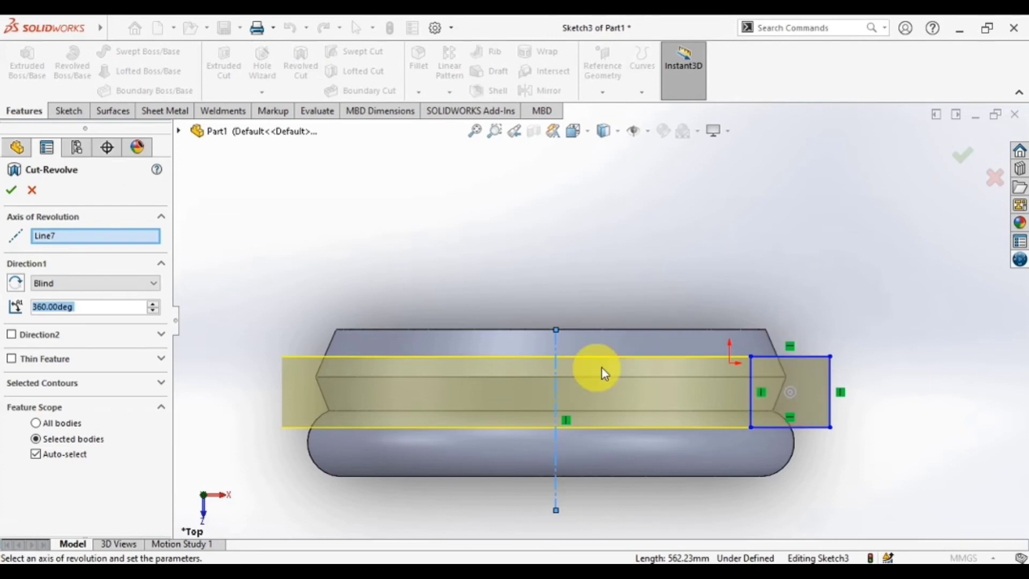
mouse_move(578, 254)
middle_mouse_down()
mouse_move(574, 219)
mouse_move(565, 260)
mouse_move(577, 282)
mouse_move(593, 252)
mouse_move(603, 269)
mouse_move(770, 297)
mouse_move(722, 331)
mouse_move(754, 301)
mouse_move(774, 299)
mouse_move(767, 306)
middle_mouse_up()
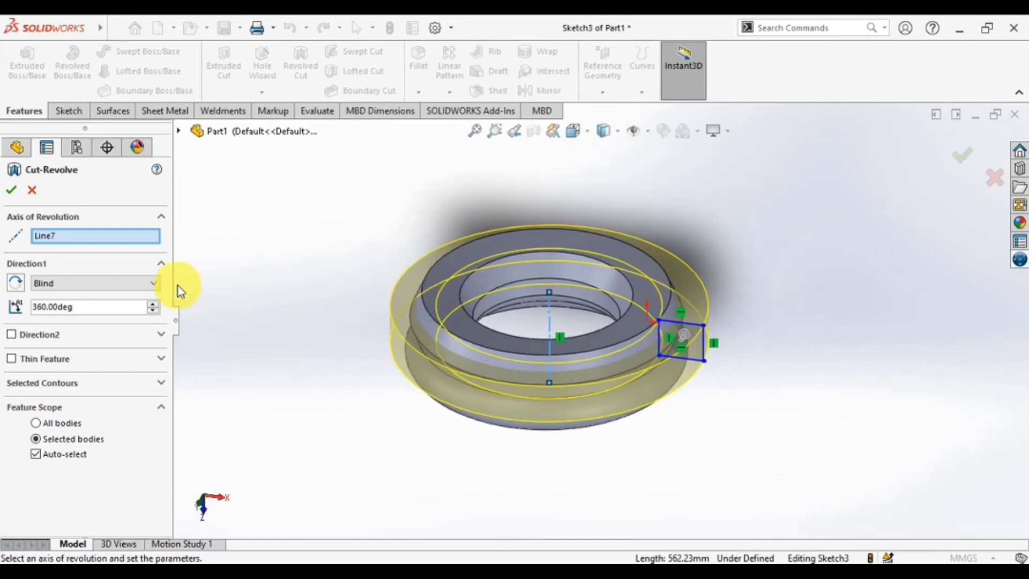
left_click(10, 190)
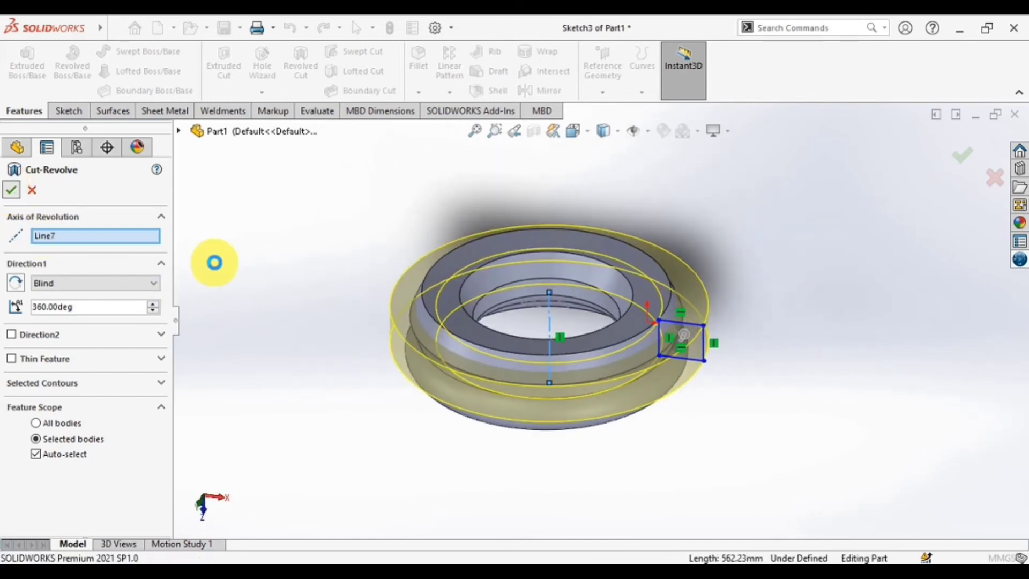
middle_click_drag(308, 390, 333, 321)
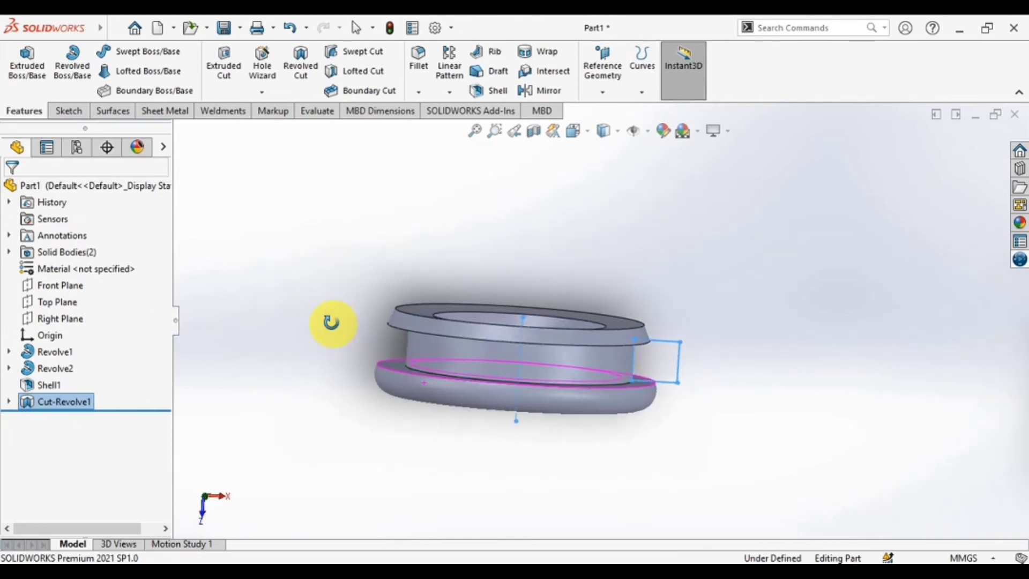
scroll(700, 385, "down", 3)
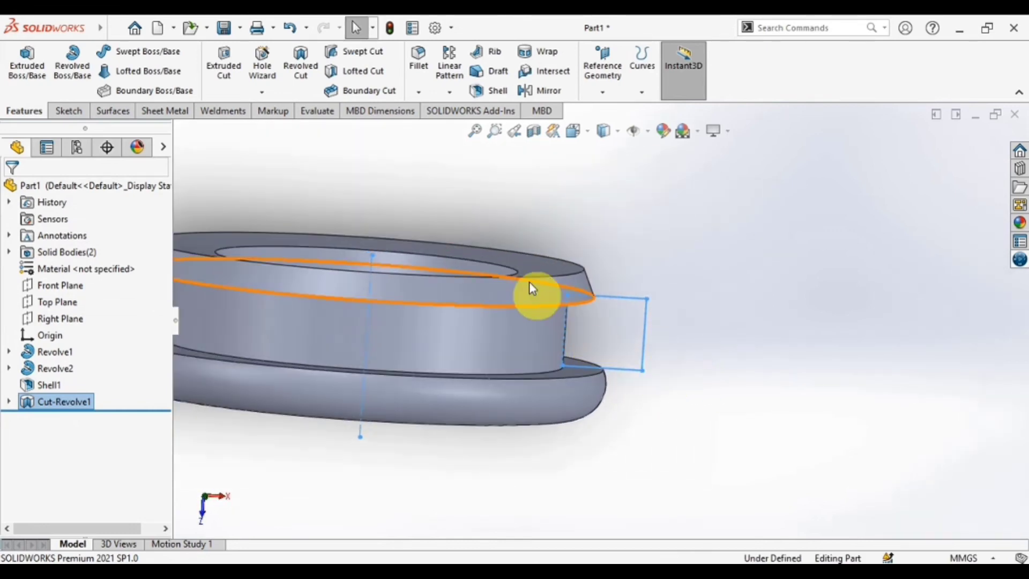
middle_click_drag(667, 241, 606, 230)
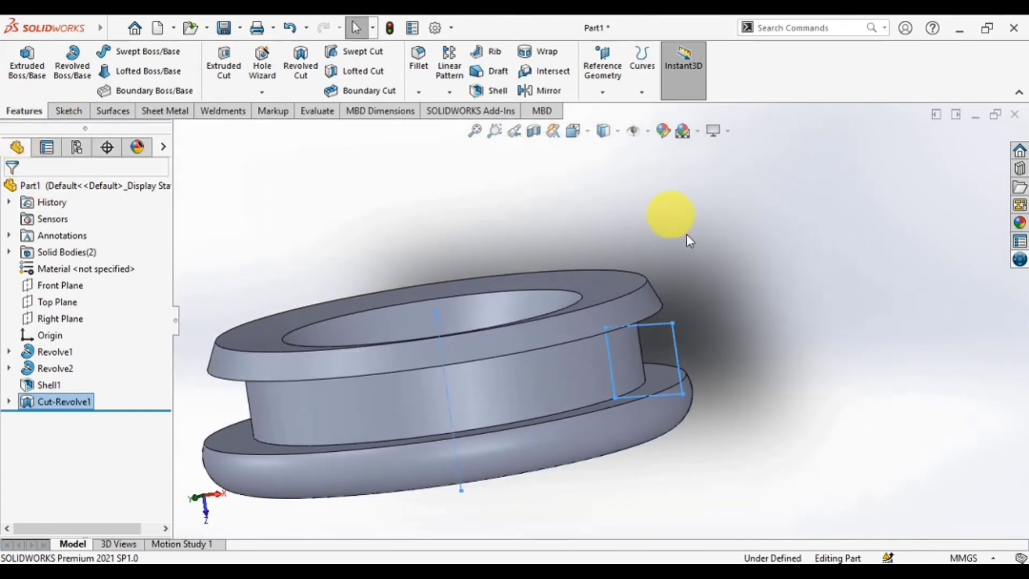
scroll(498, 341, "up", 4)
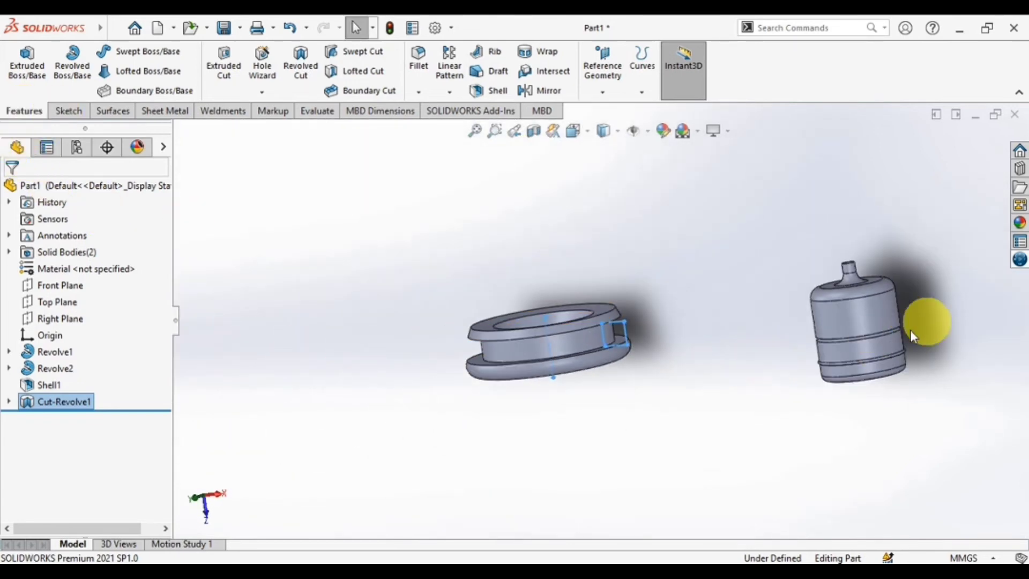
Sketch a circle of about 9 mm radius on the Top Plane, centred on the bottle's side edge above the existing groove.
scroll(913, 336, "down", 4)
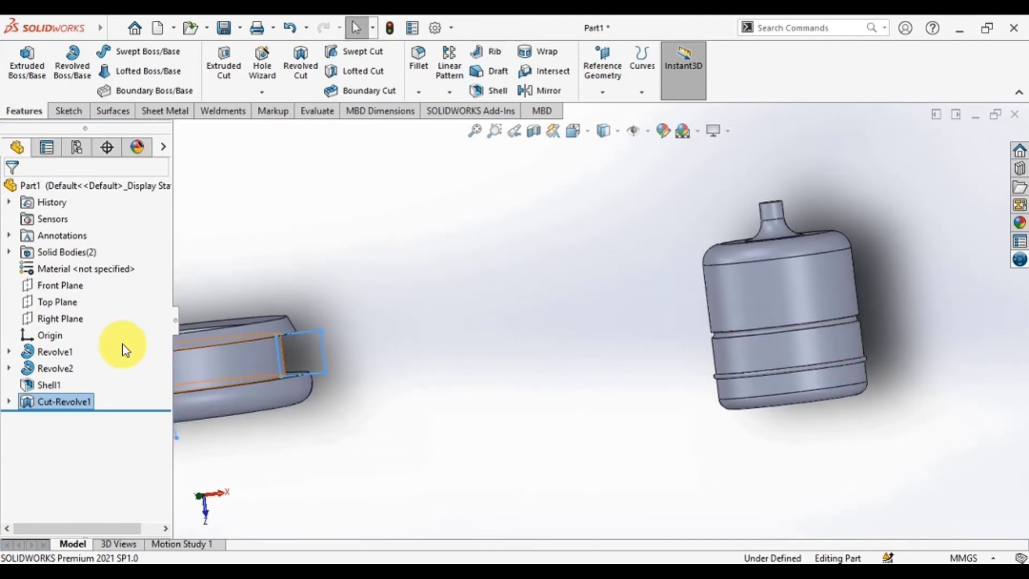
left_click(57, 301)
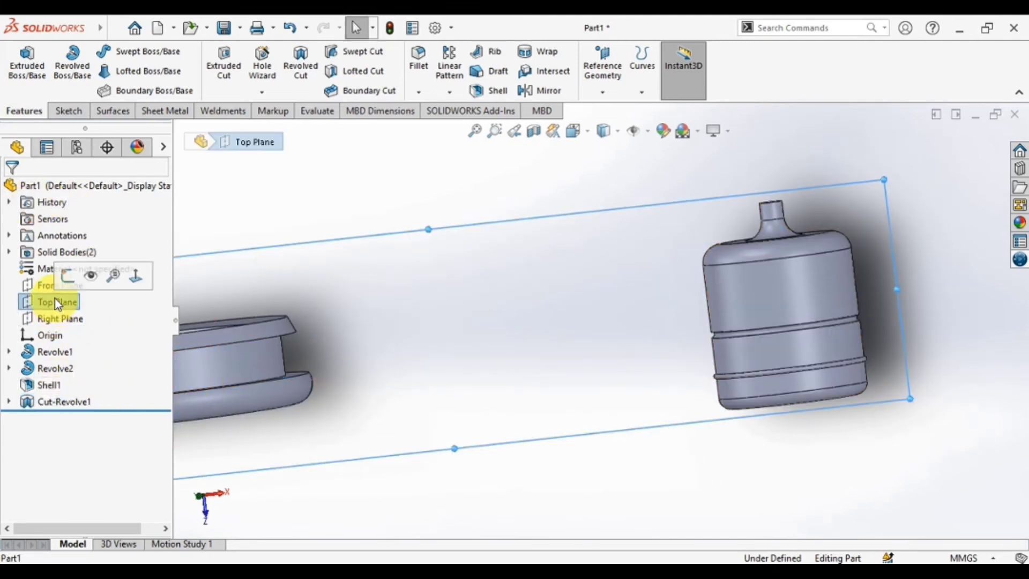
left_click(67, 275)
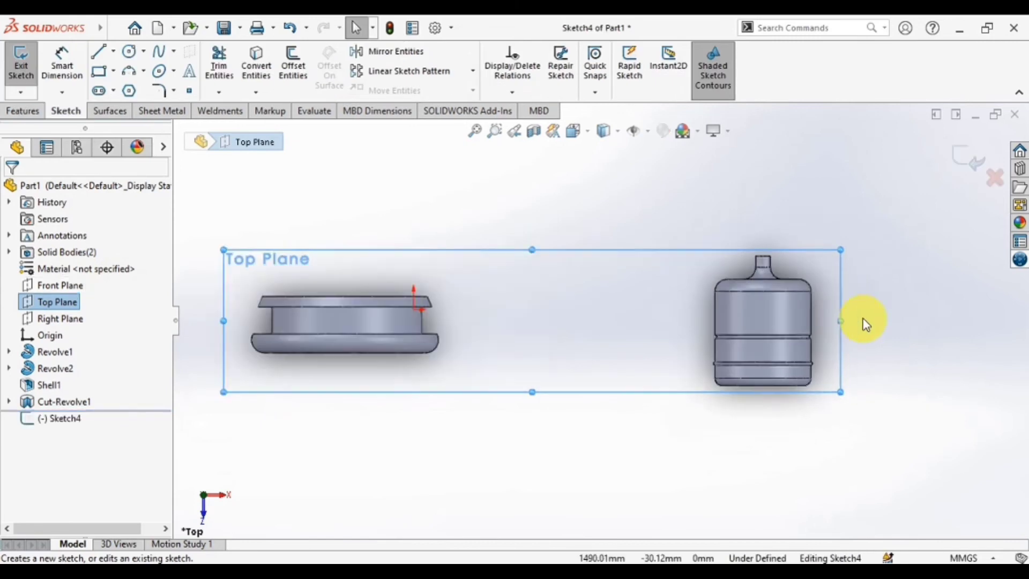
scroll(864, 323, "down", 3)
scroll(673, 314, "down", 4)
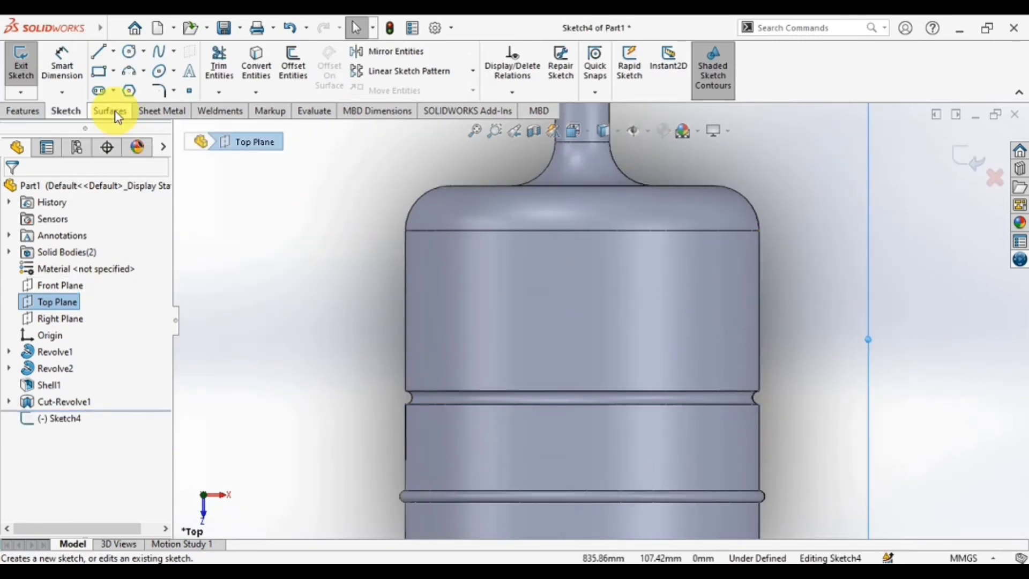
left_click(129, 71)
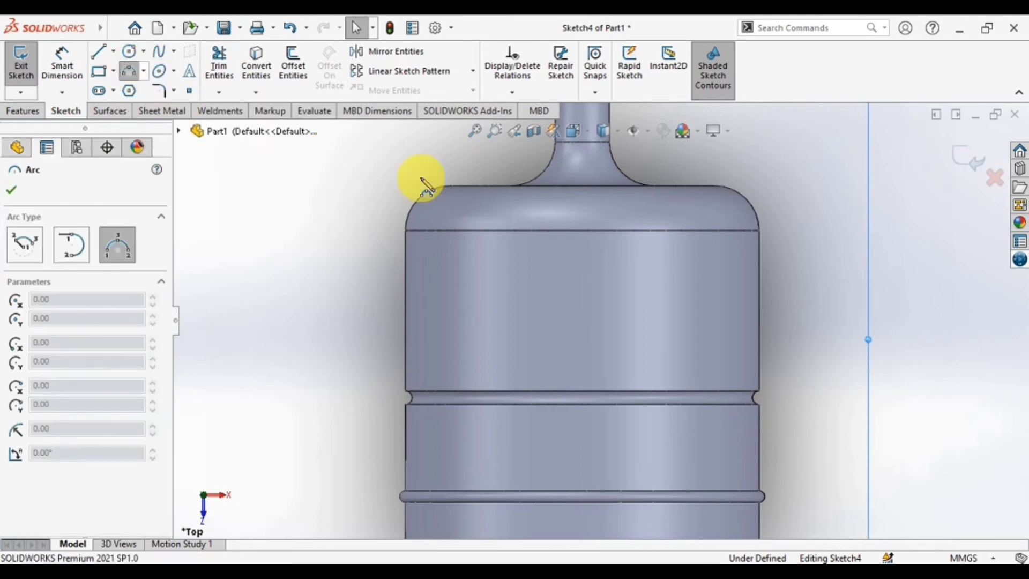
left_click(128, 51)
scroll(764, 345, "down", 3)
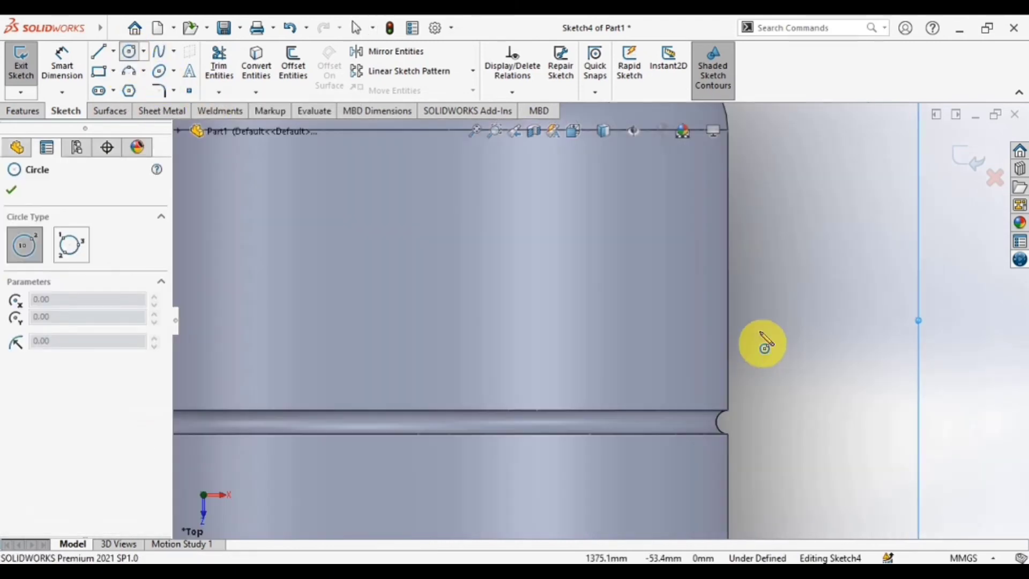
left_click(727, 269)
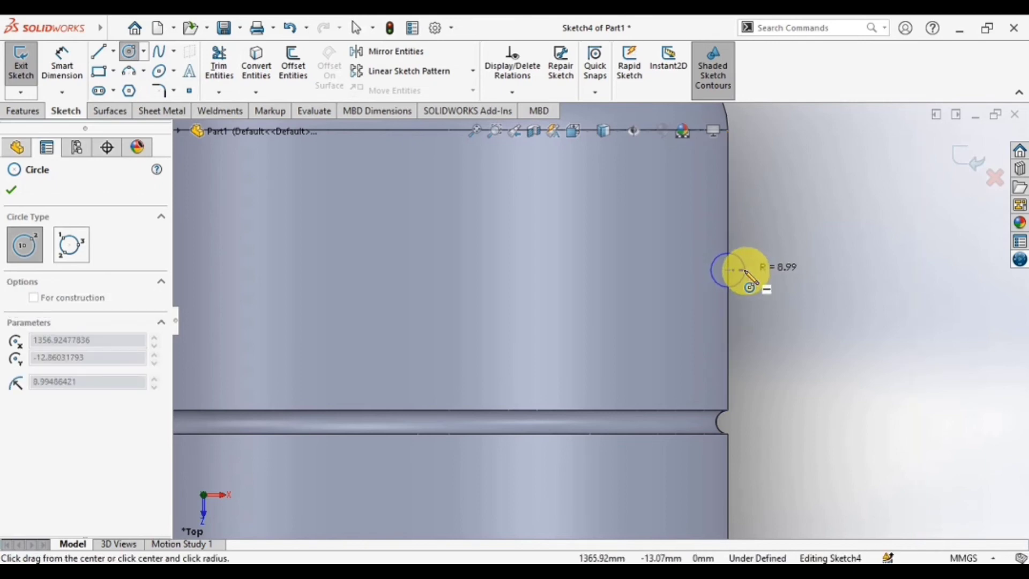
left_click(746, 272)
scroll(815, 344, "up", 4)
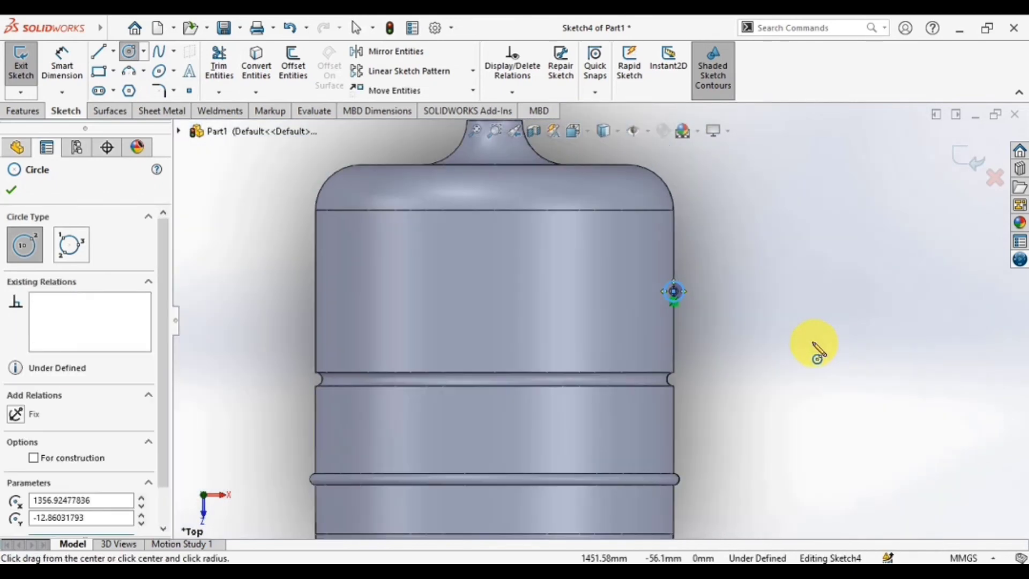
scroll(643, 327, "up", 2)
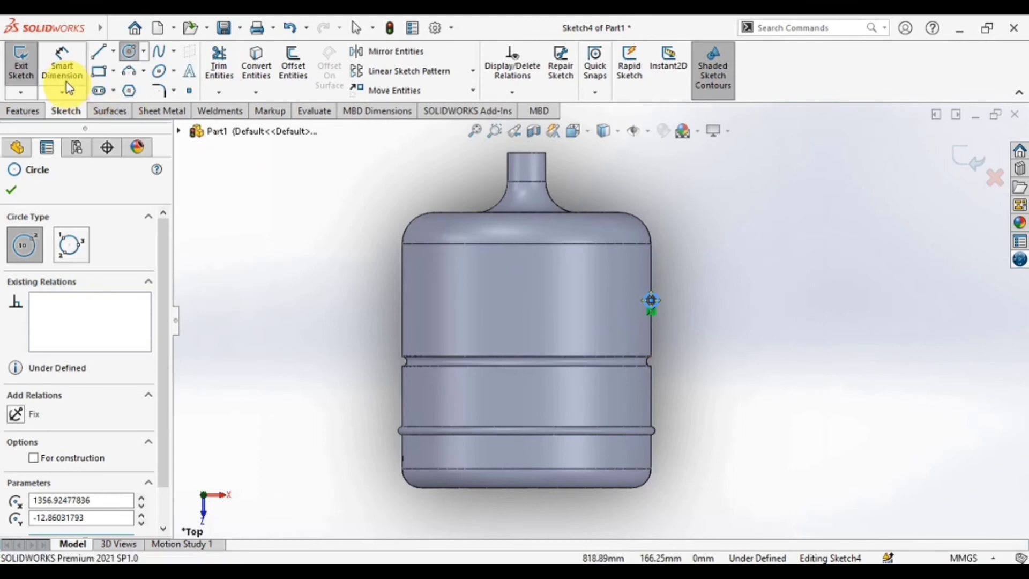
Draw a vertical construction centerline from the midpoint of the bottle neck's top edge down into the body.
left_click(113, 51)
left_click(121, 69)
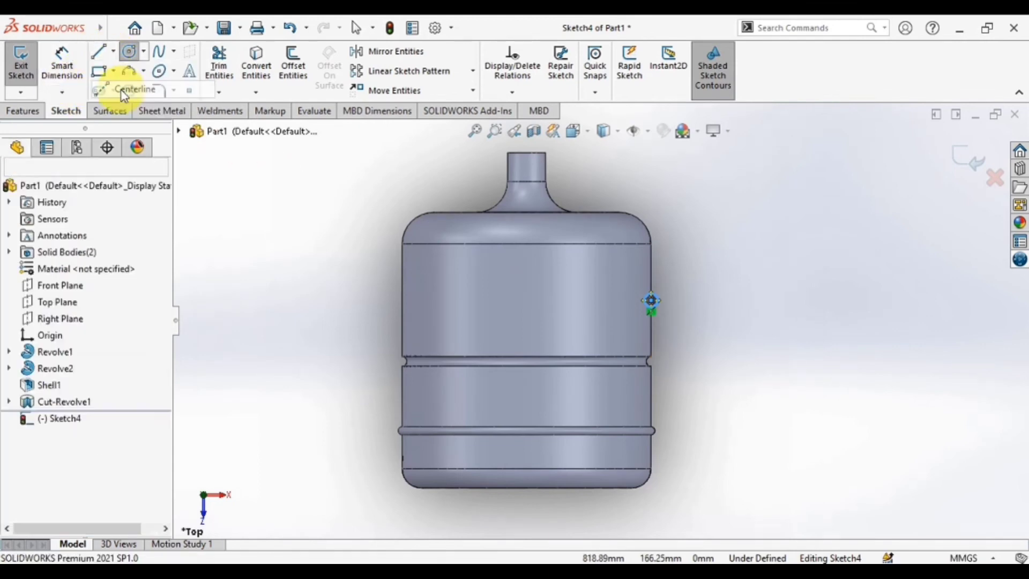
left_click(528, 155)
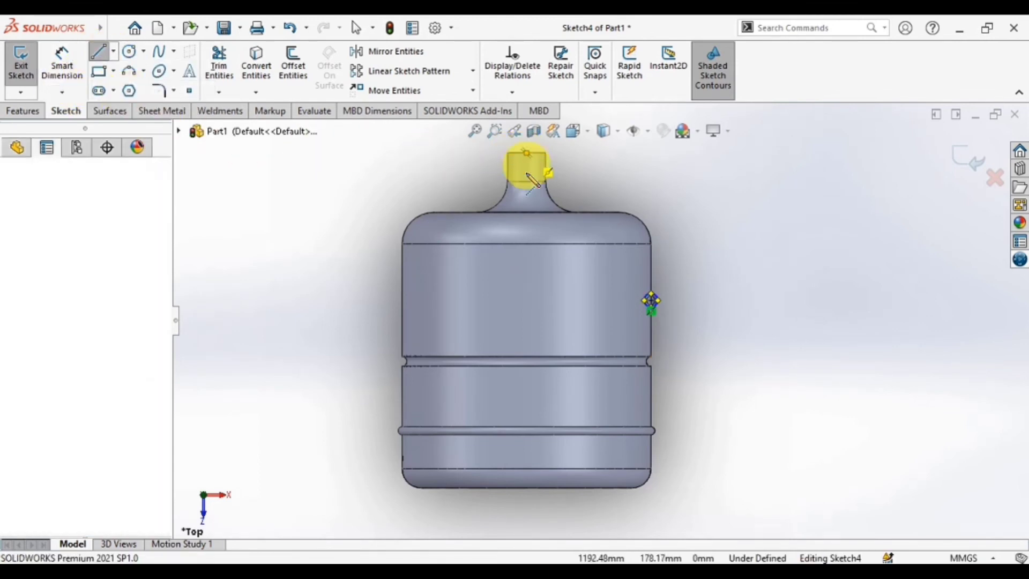
left_click(532, 290)
left_click(531, 294)
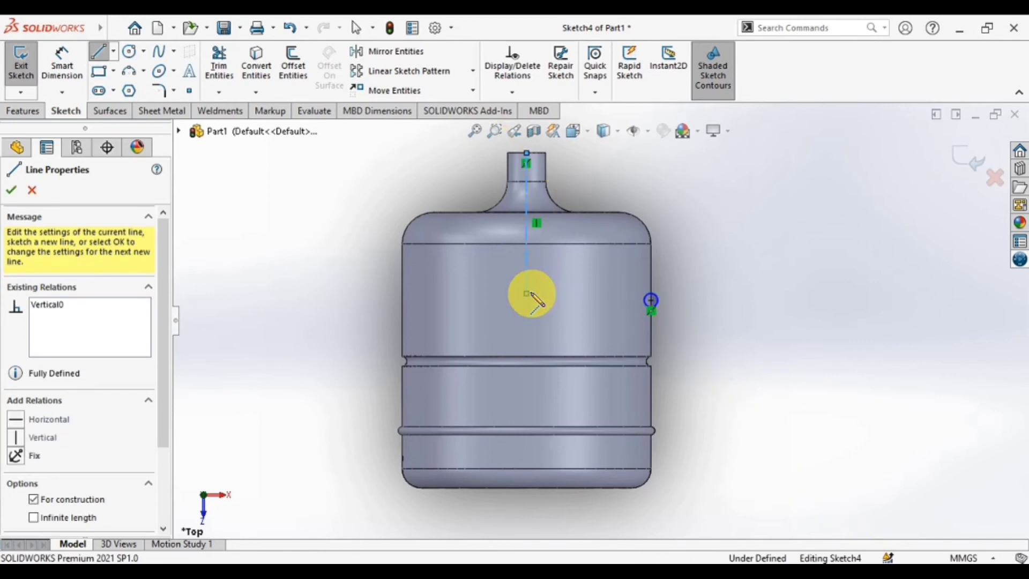
key("Escape")
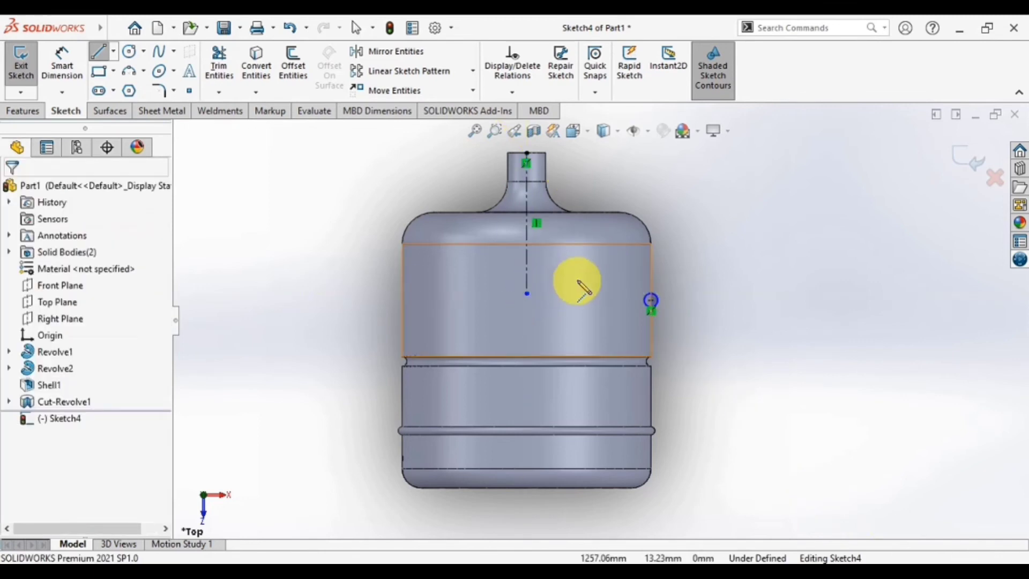
Revolve the circle 360 degrees about the centerline as a blind Revolved Cut around the bottle, keeping all bodies.
left_click(23, 111)
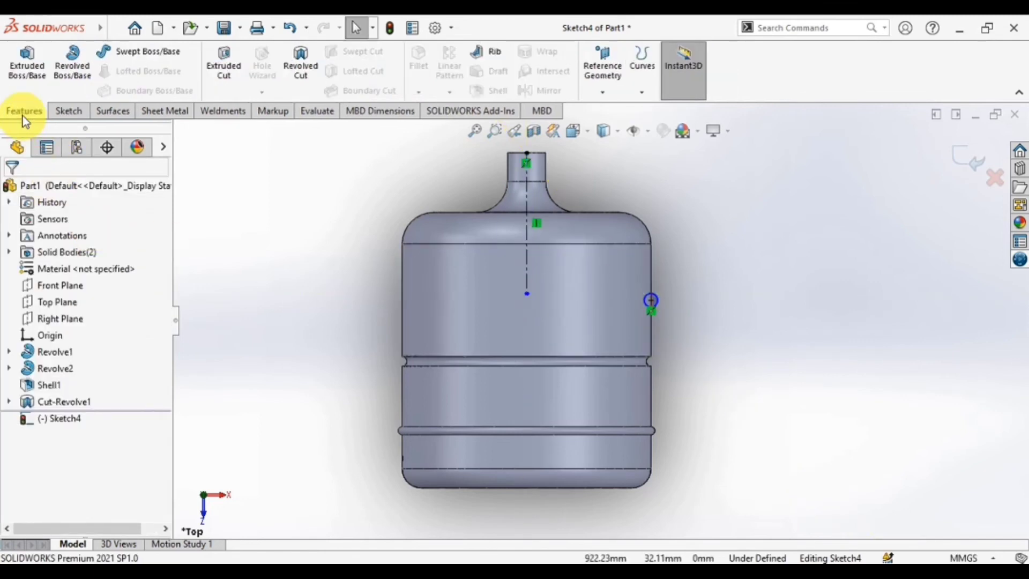
left_click(298, 79)
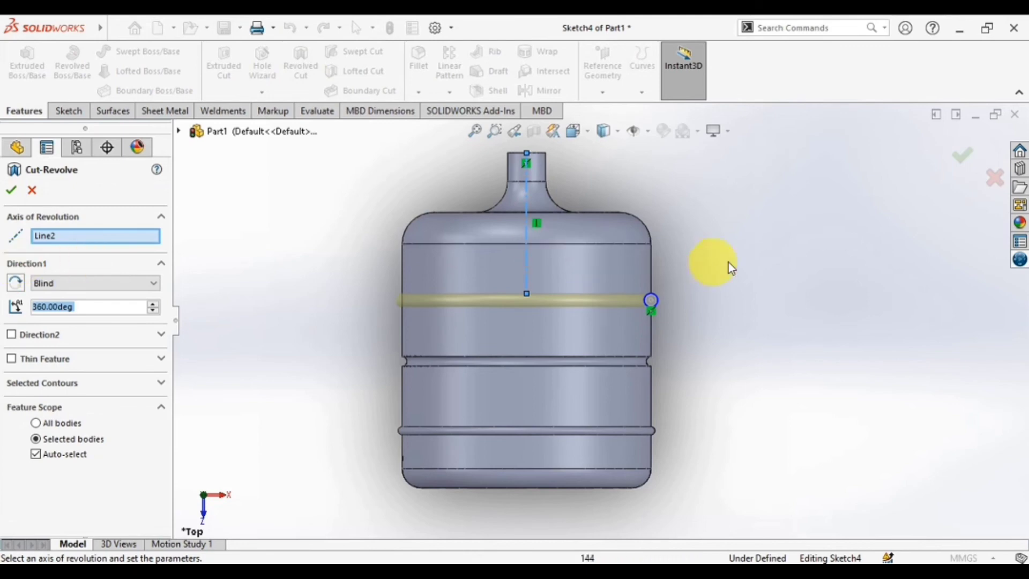
middle_click_drag(711, 264, 788, 322)
left_click(12, 191)
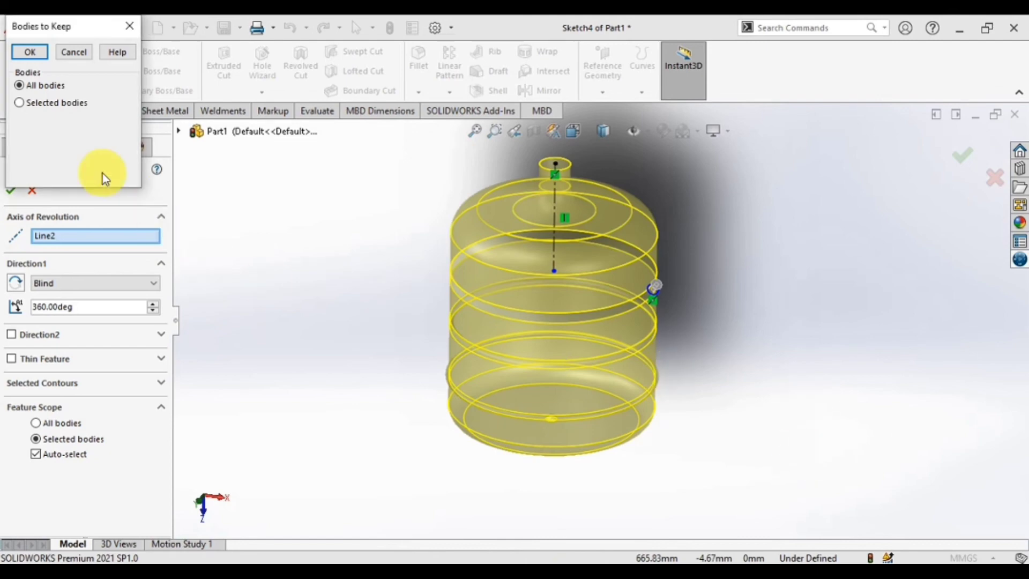
left_click(32, 57)
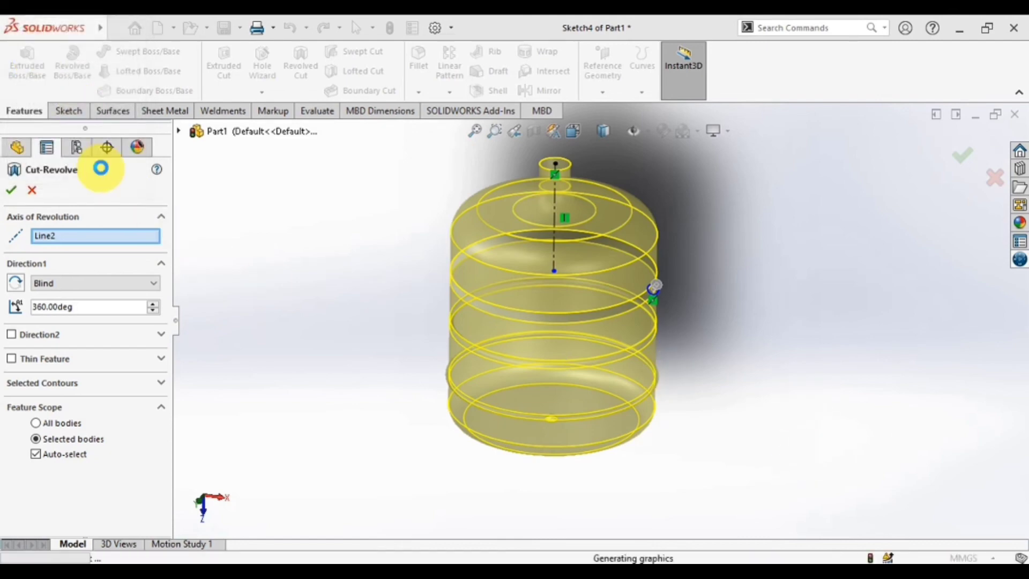
Delete the Shell1 feature from the bottle.
middle_click_drag(738, 374, 673, 282)
scroll(643, 273, "down", 5)
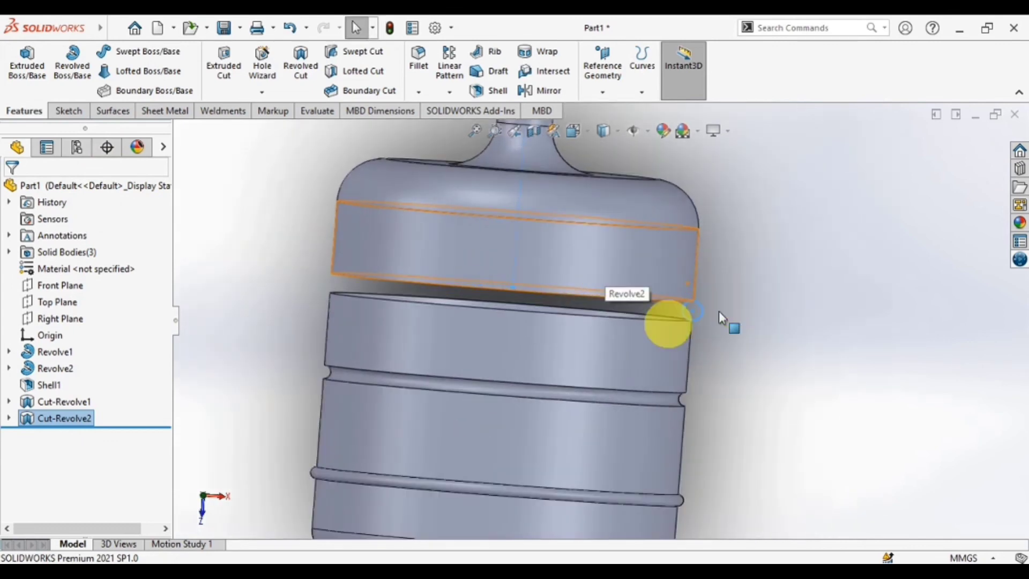
scroll(697, 314, "down", 5)
scroll(699, 474, "up", 10)
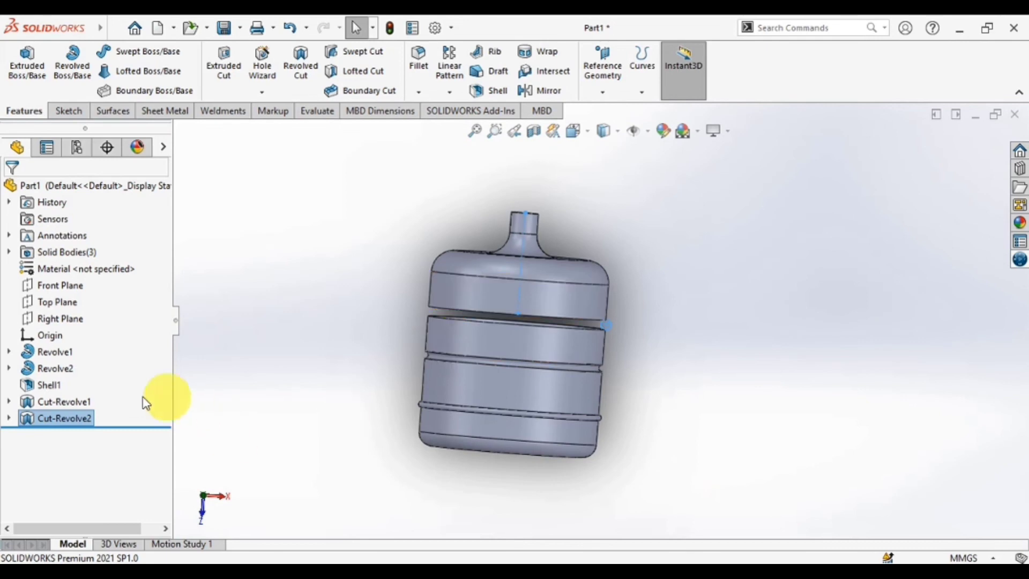
left_click(54, 388)
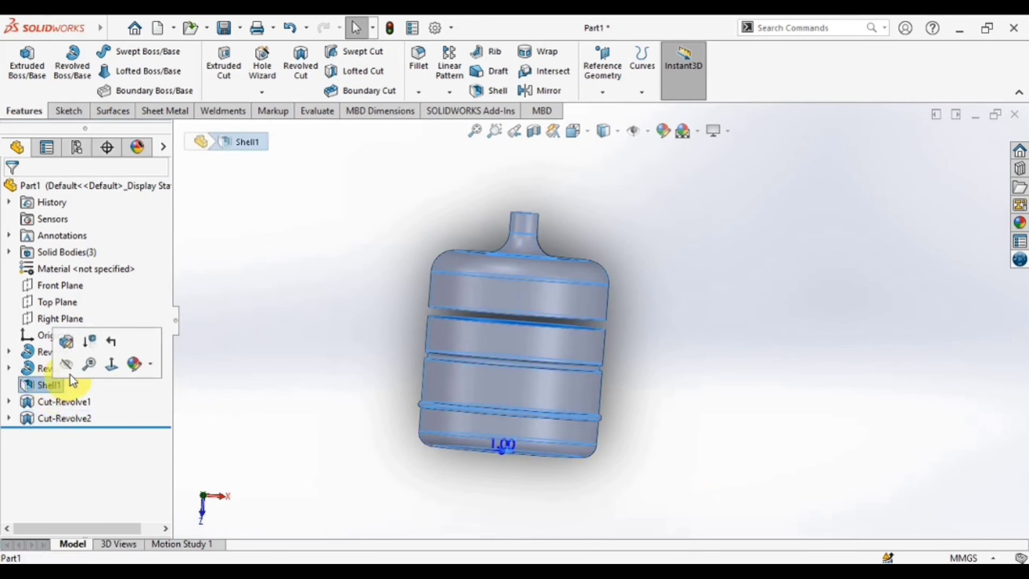
right_click(54, 386)
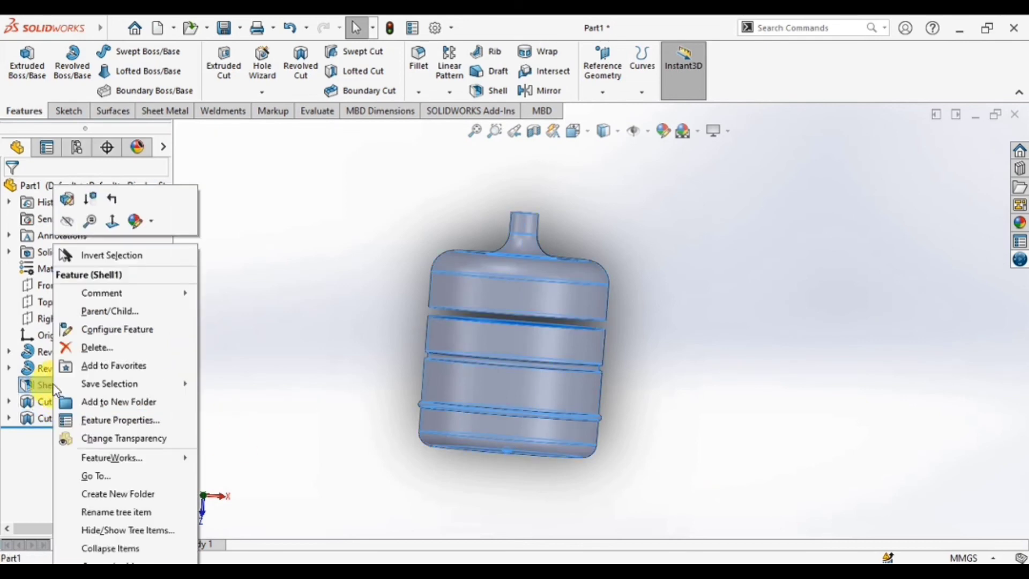
left_click(81, 348)
left_click(629, 225)
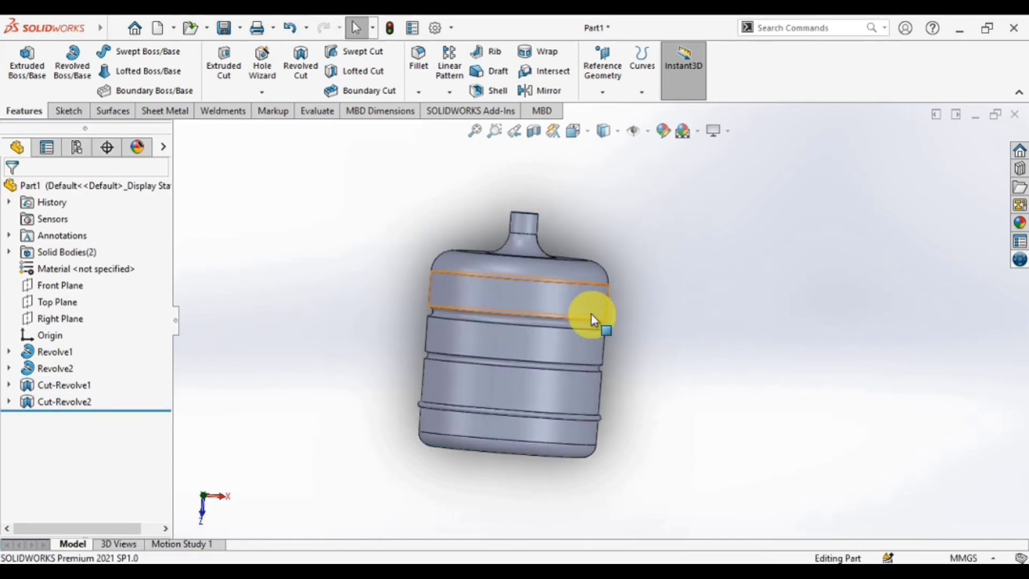
Shell the grooved bottle with a 1 mm wall, removing the neck's top face, with the preview shown.
scroll(594, 327, "down", 5)
scroll(719, 345, "up", 5)
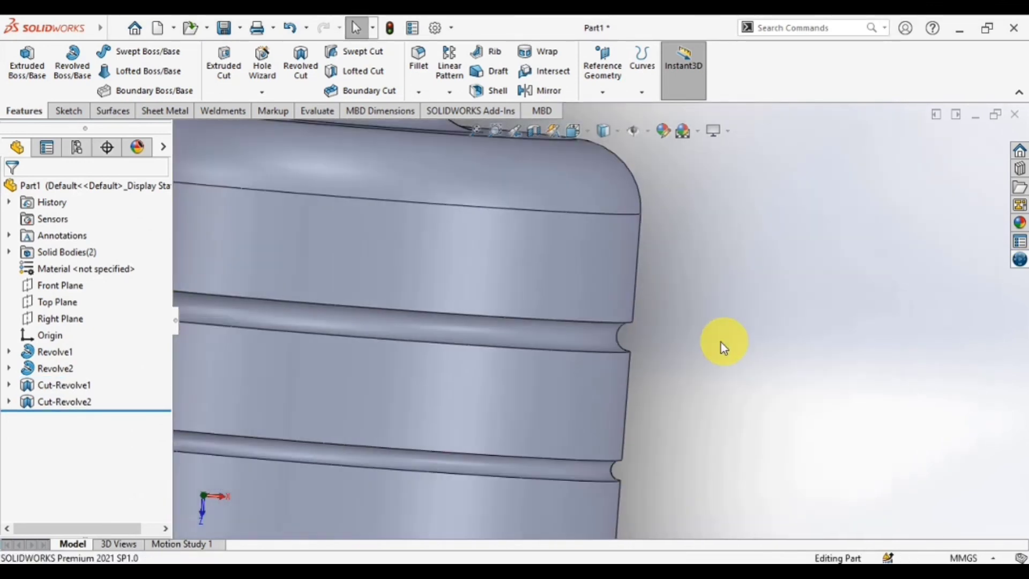
middle_click_drag(717, 339, 659, 372)
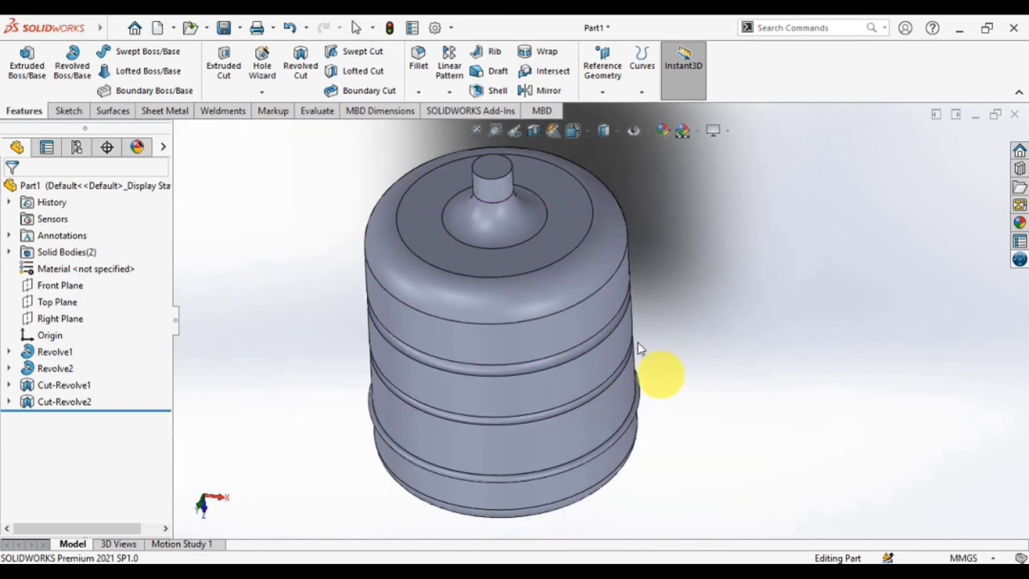
left_click(489, 90)
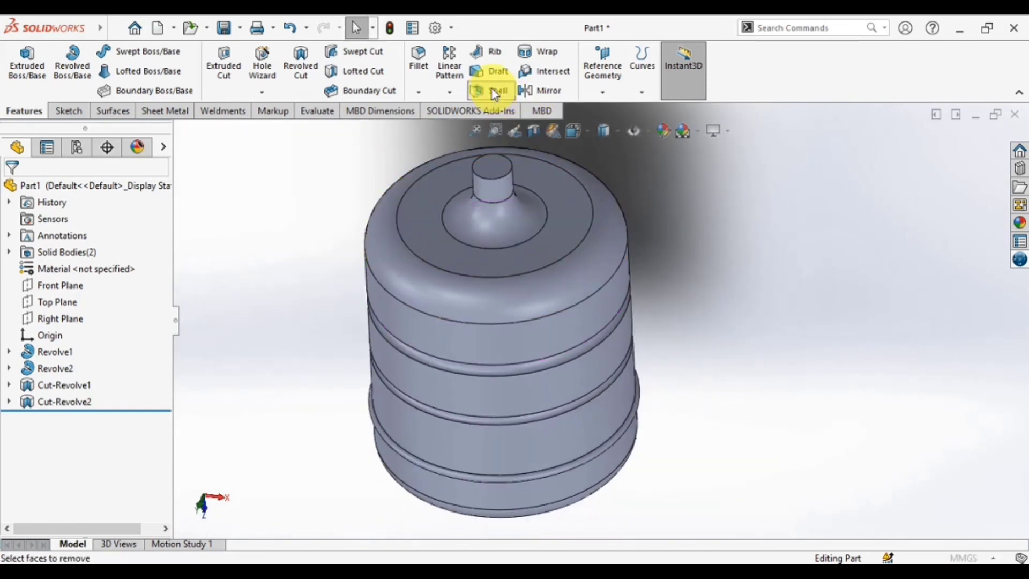
left_click(490, 167)
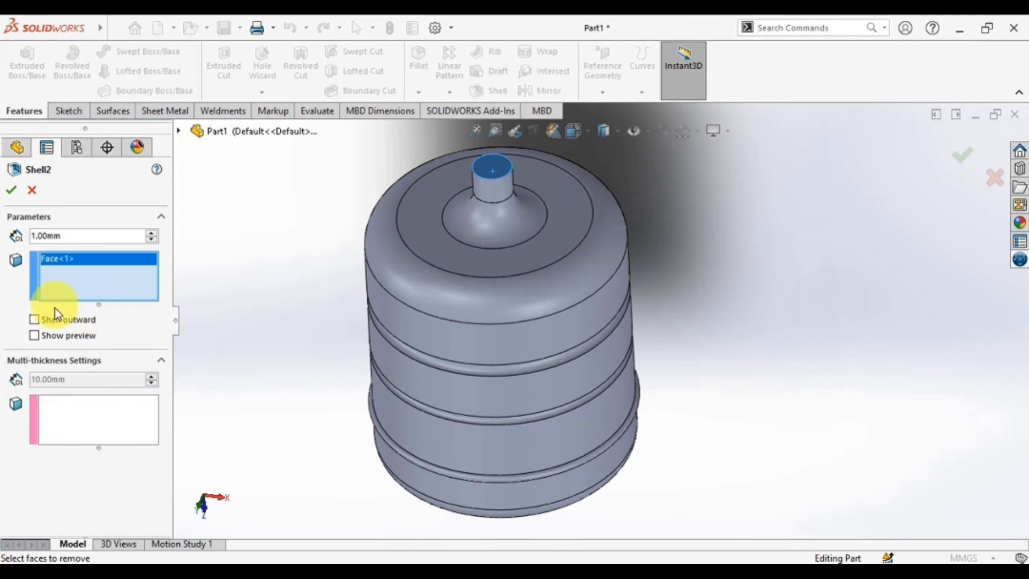
left_click(35, 335)
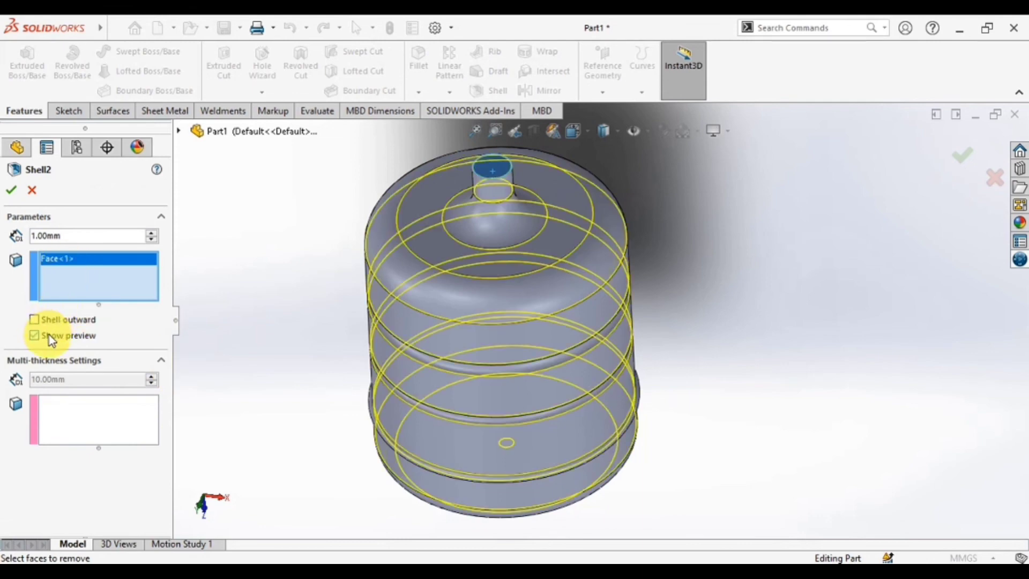
left_click(13, 192)
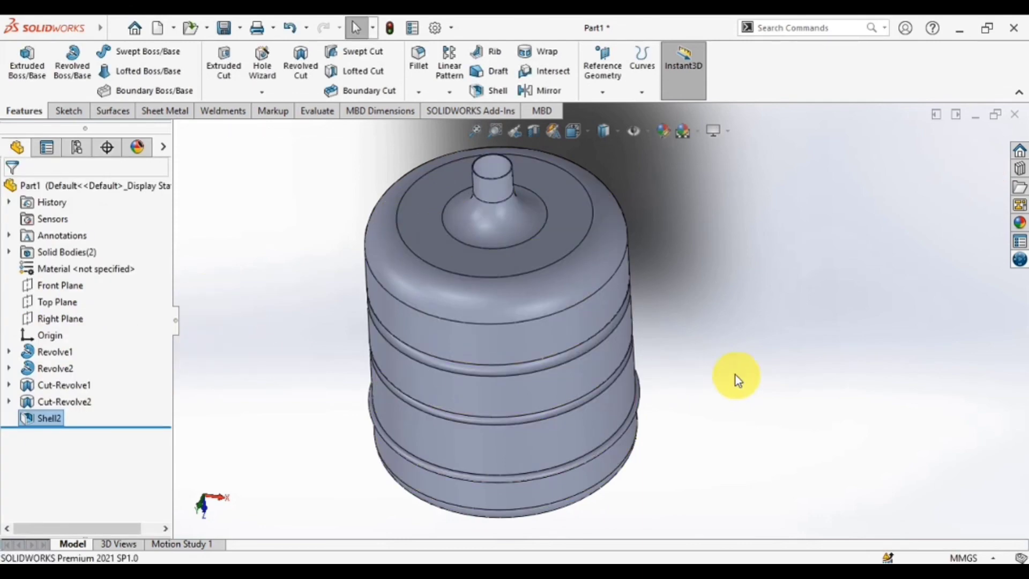
Apply a planar section view along the Top Plane with a 0 mm offset.
middle_click_drag(735, 379, 731, 276)
scroll(670, 329, "down", 5)
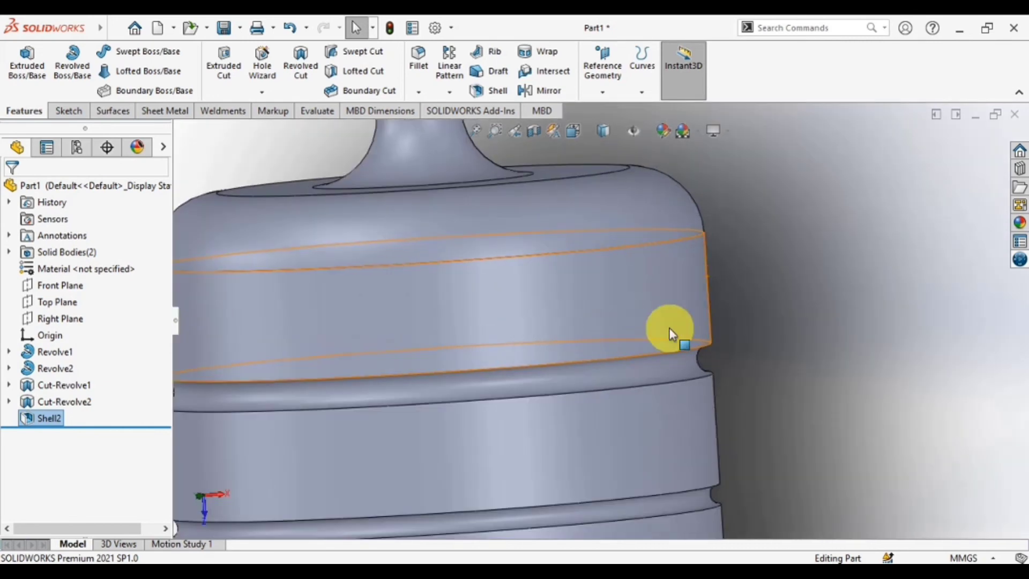
left_click(538, 131)
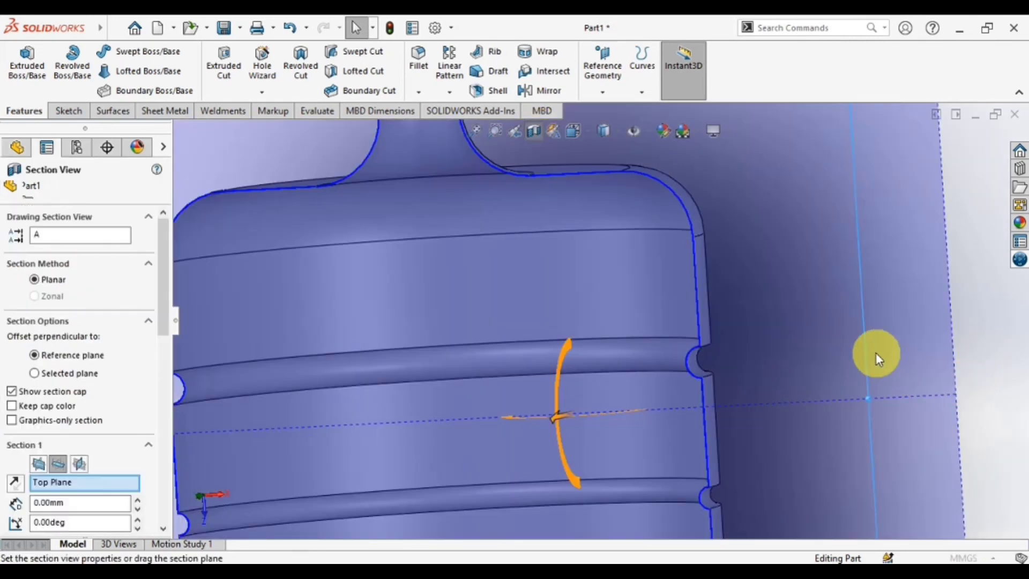
left_click(964, 156)
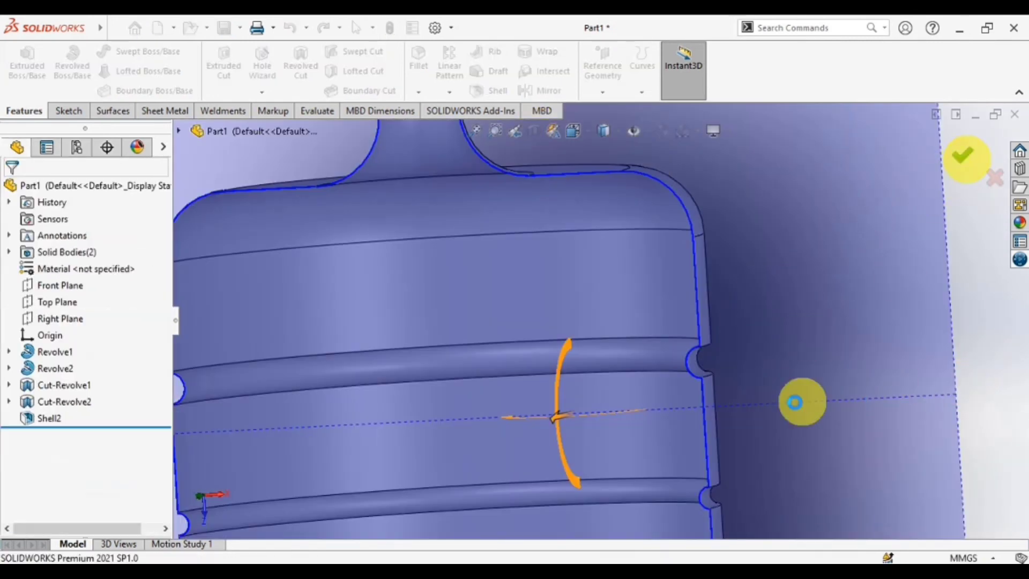
Examine the sectioned bottle's wall around the grooves, and compare it with the sectioned ring.
scroll(805, 328, "up", 2)
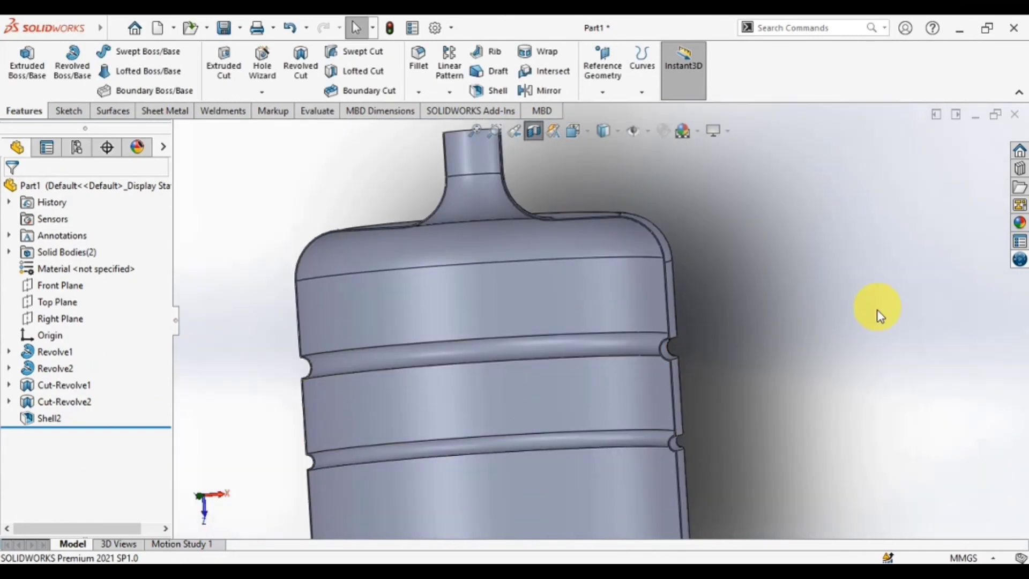
middle_click_drag(877, 310, 916, 315)
scroll(474, 367, "down", 5)
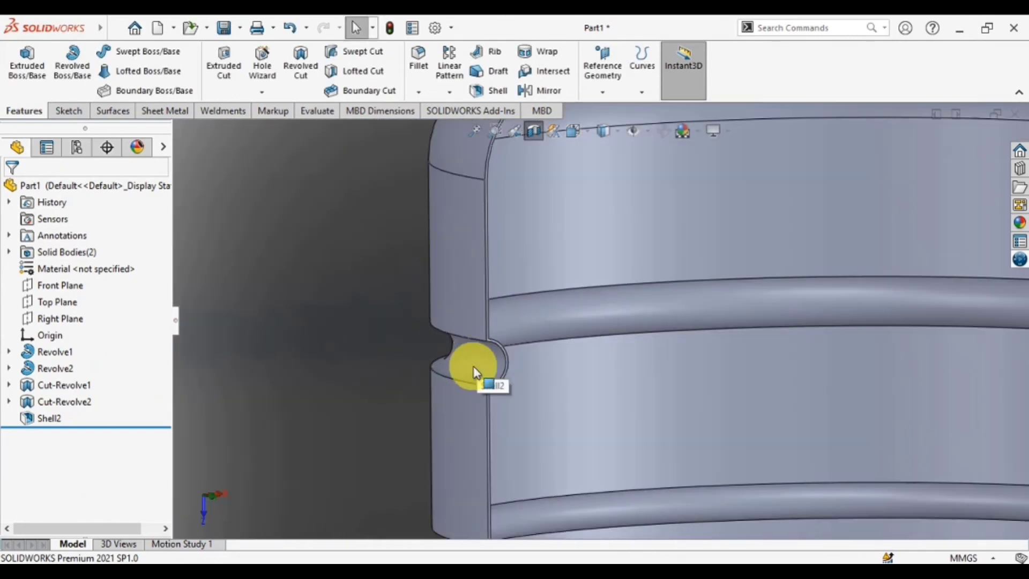
scroll(483, 338, "up", 5)
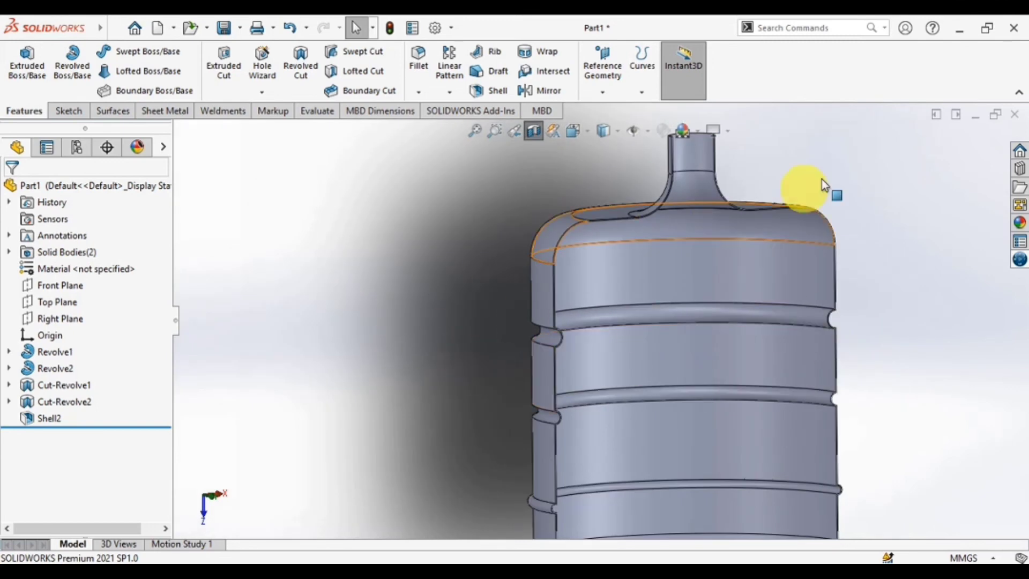
scroll(678, 295, "up", 2)
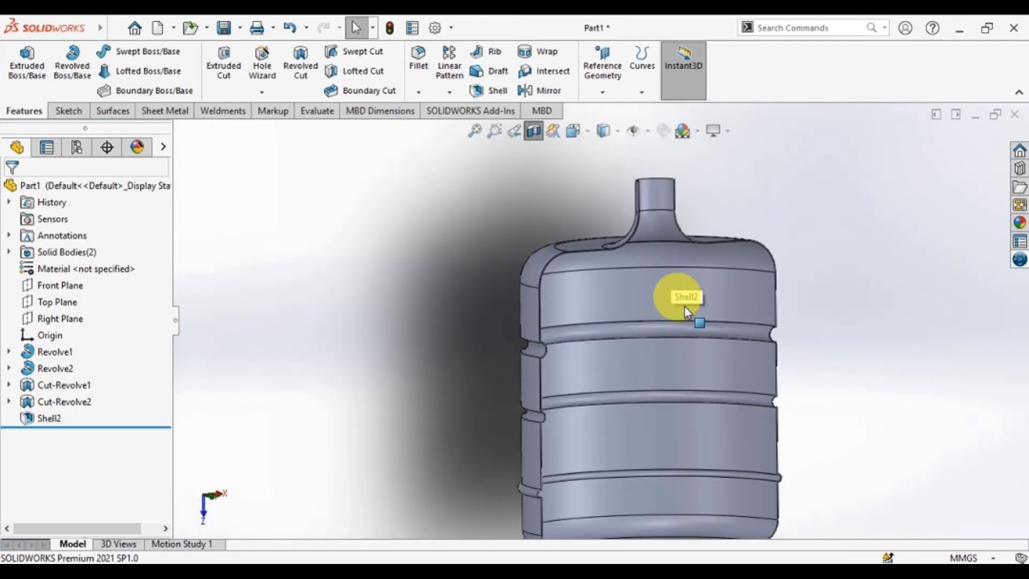
scroll(697, 456, "up", 4)
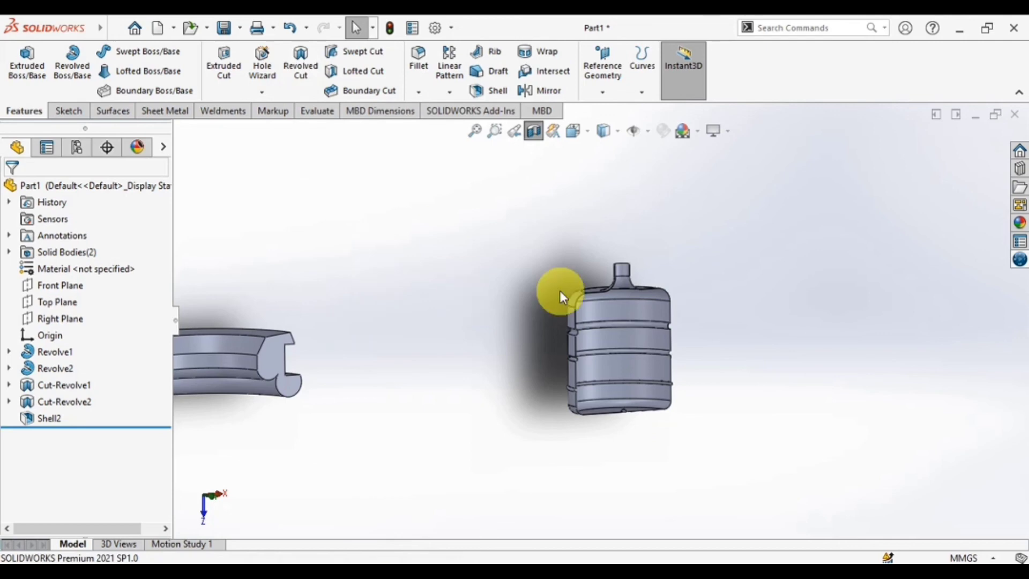
scroll(700, 319, "down", 2)
scroll(700, 325, "up", 2)
scroll(705, 330, "up", 1)
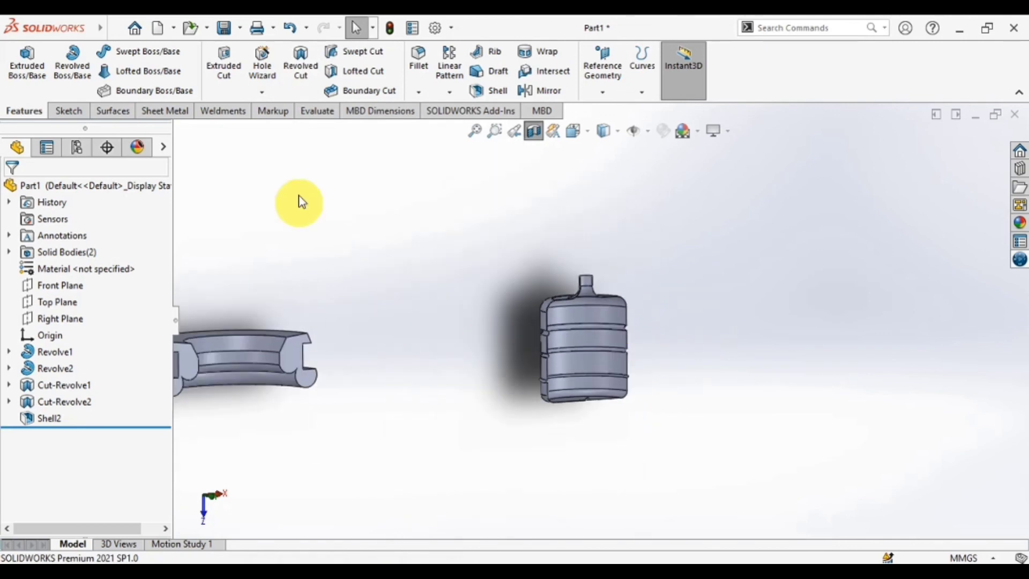